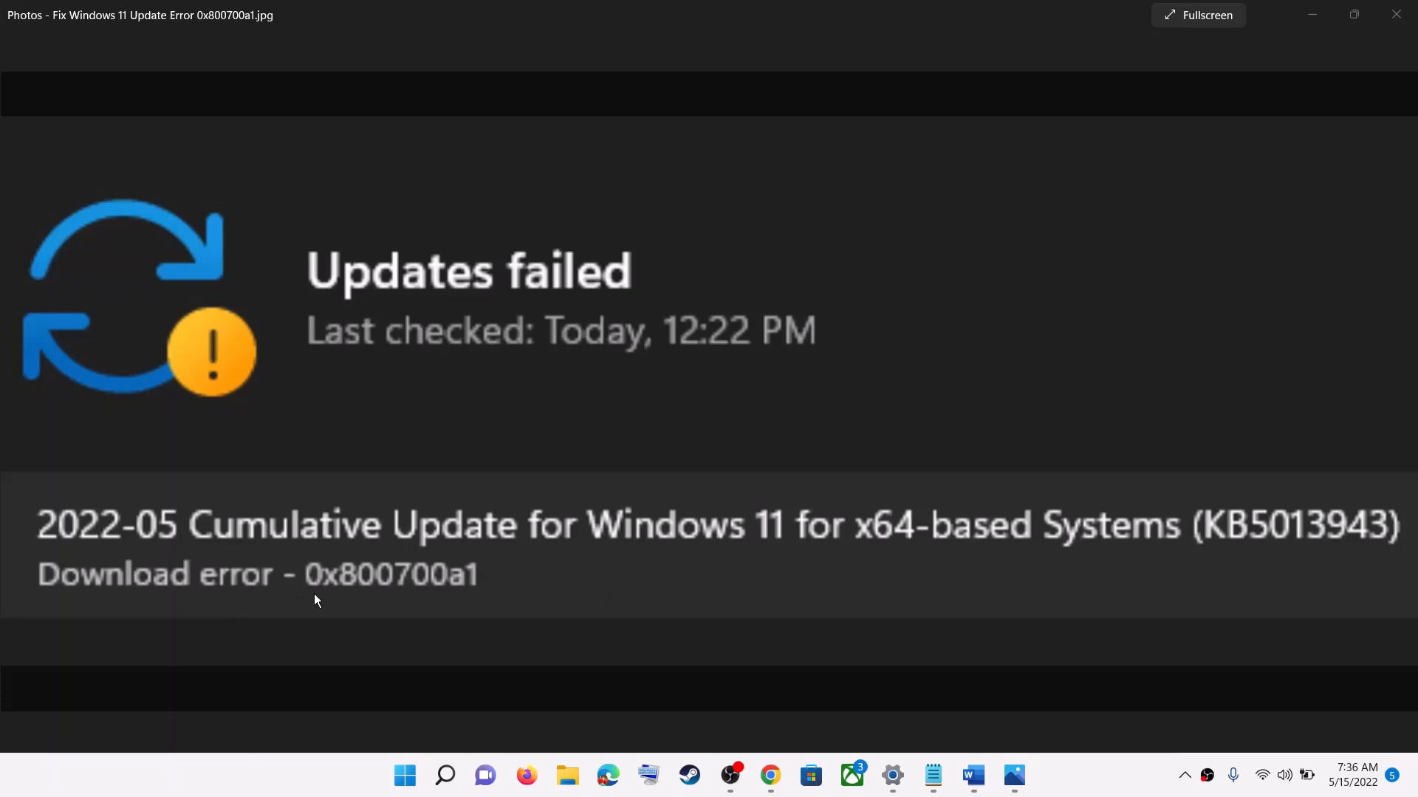
Step: Highlight "Run Update Troubleshooter" under Step 1 of the Word document, and open the System page of Windows Settings
click(982, 791)
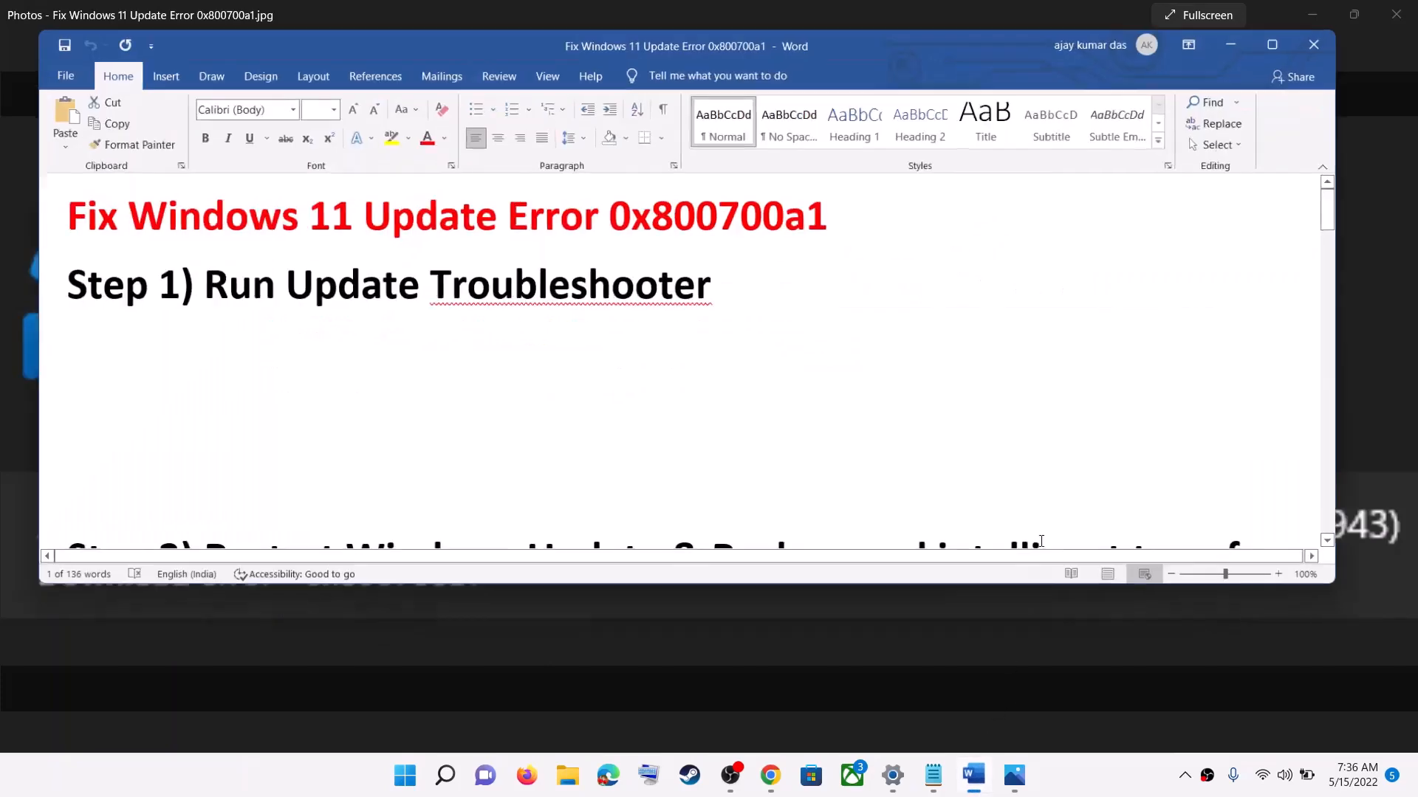
drag(195, 283, 709, 283)
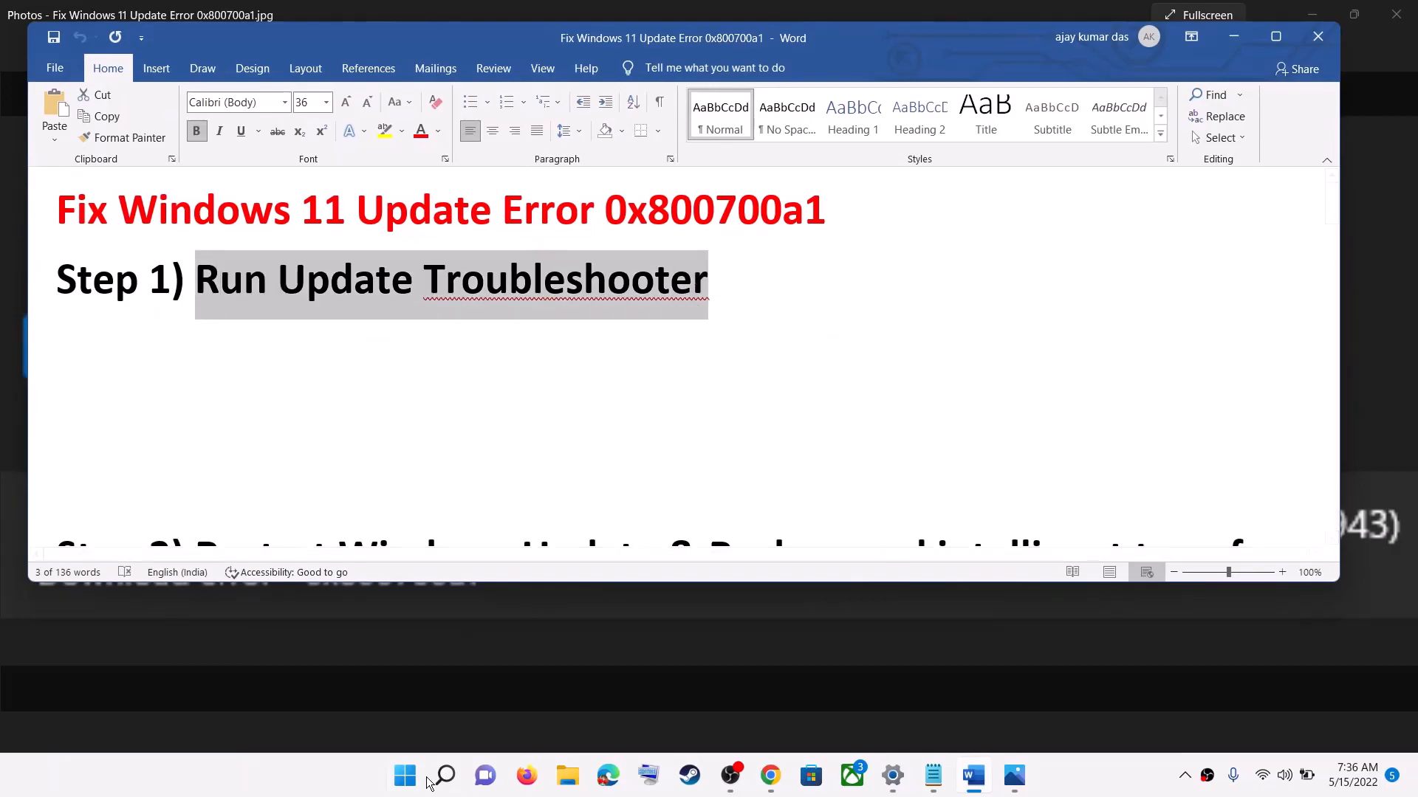
click(405, 775)
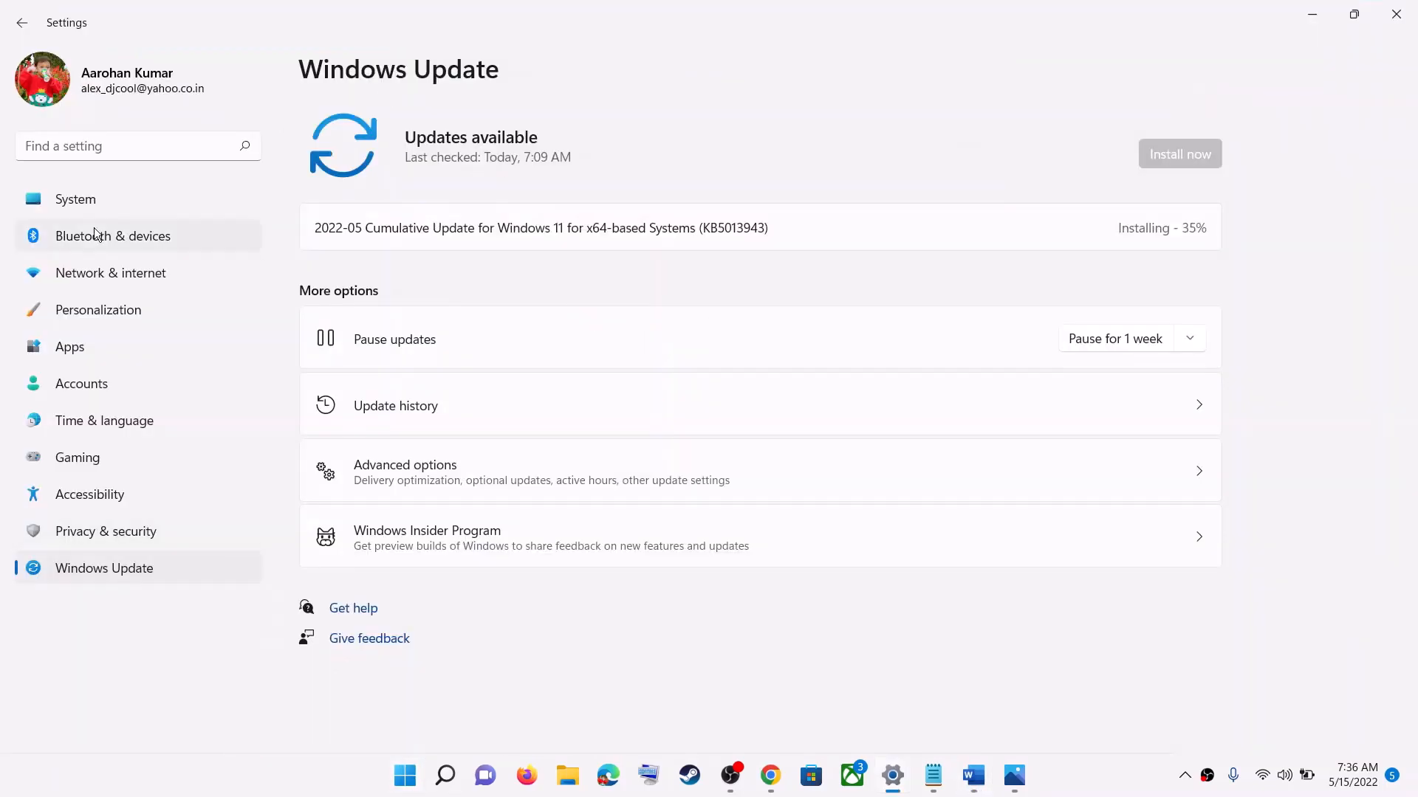
click(126, 201)
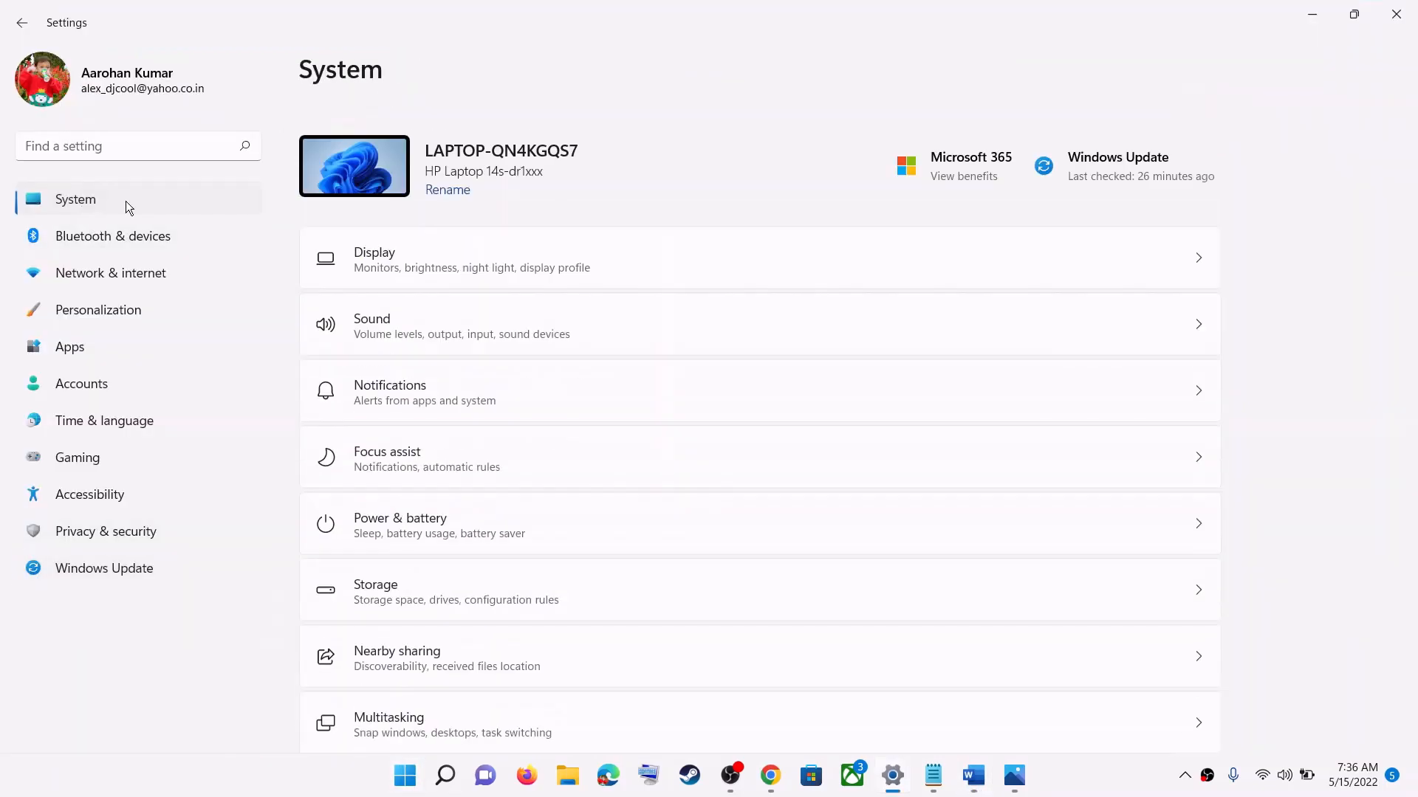
Step: Run the Windows Update troubleshooter from the other troubleshooters in the Troubleshoot settings
scroll(533, 538, down, 3)
scroll(451, 518, down, 2)
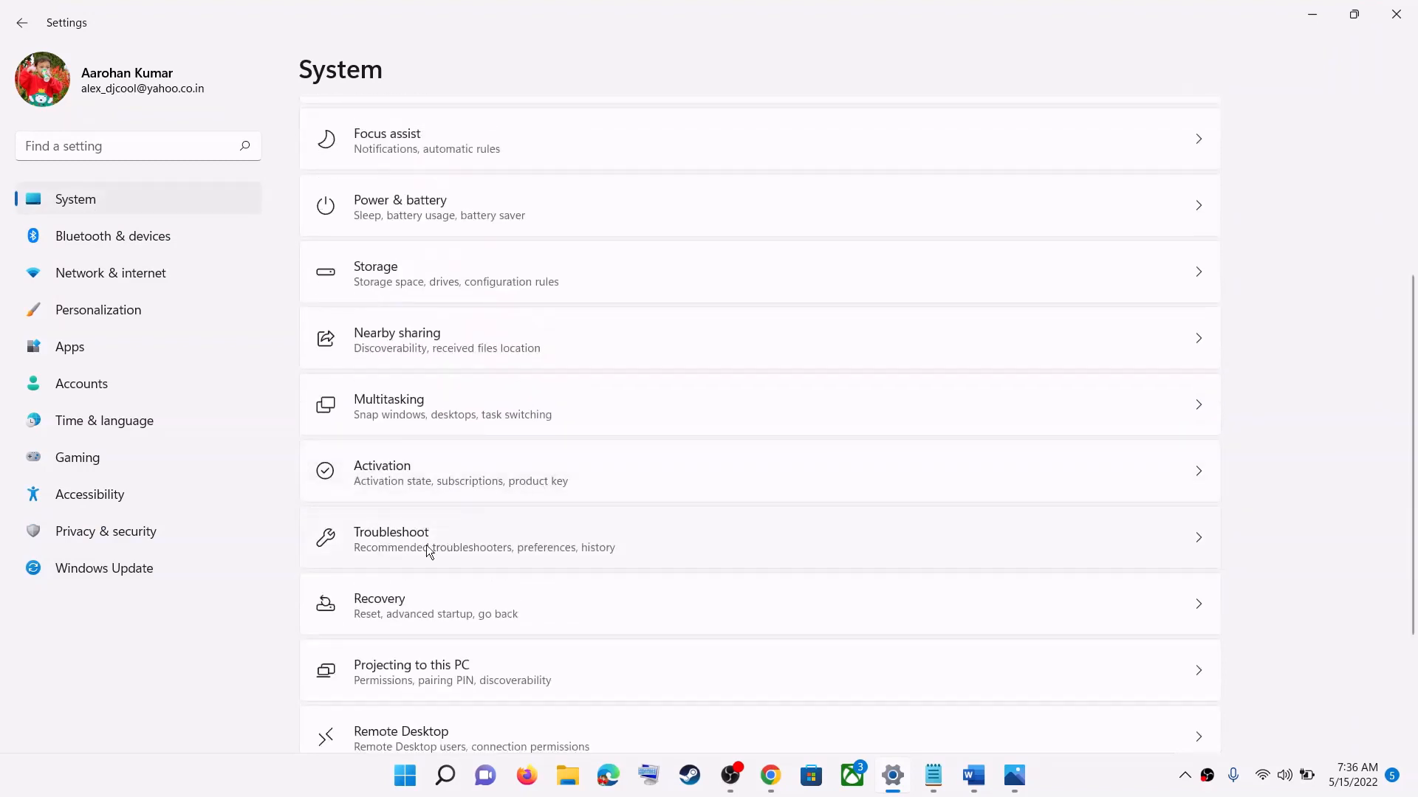
click(403, 551)
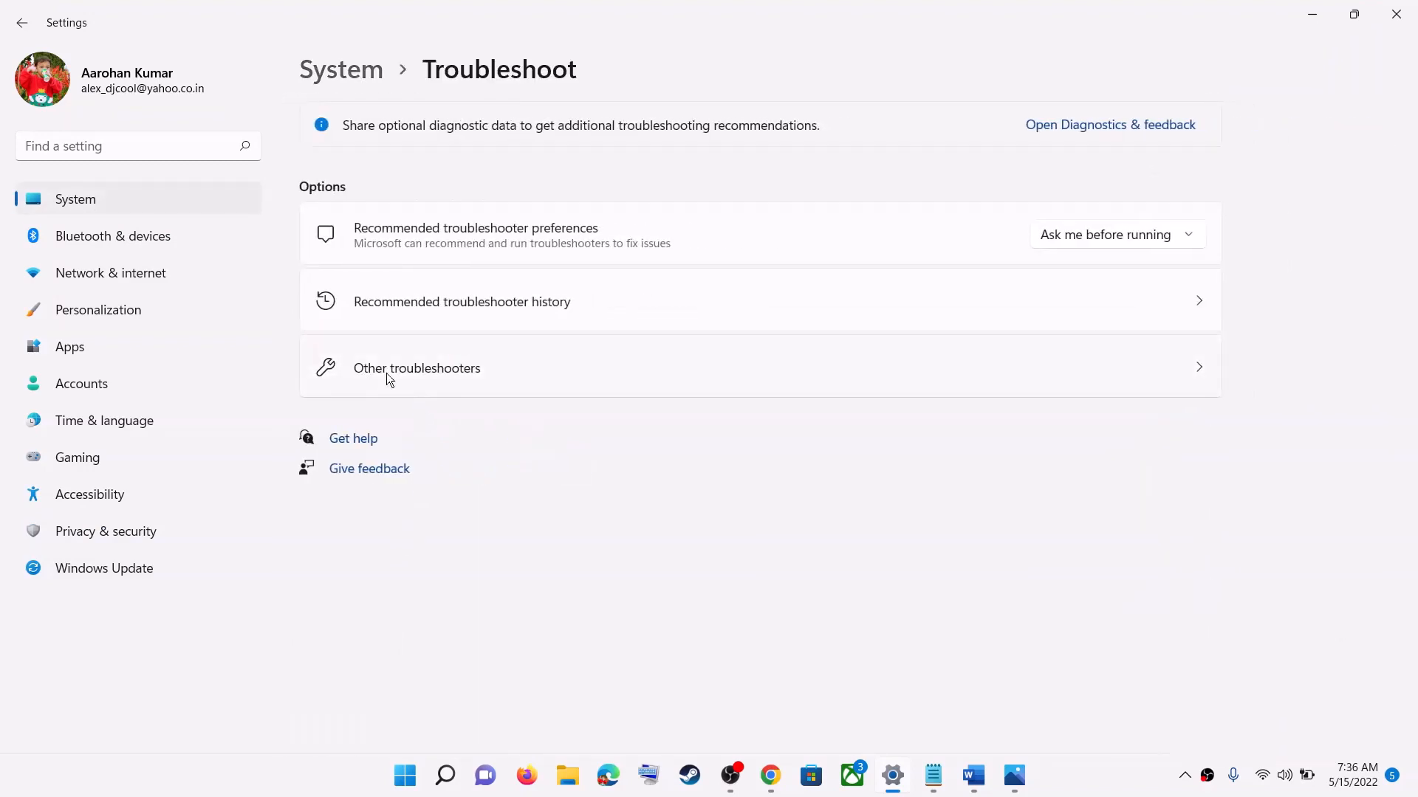
click(449, 362)
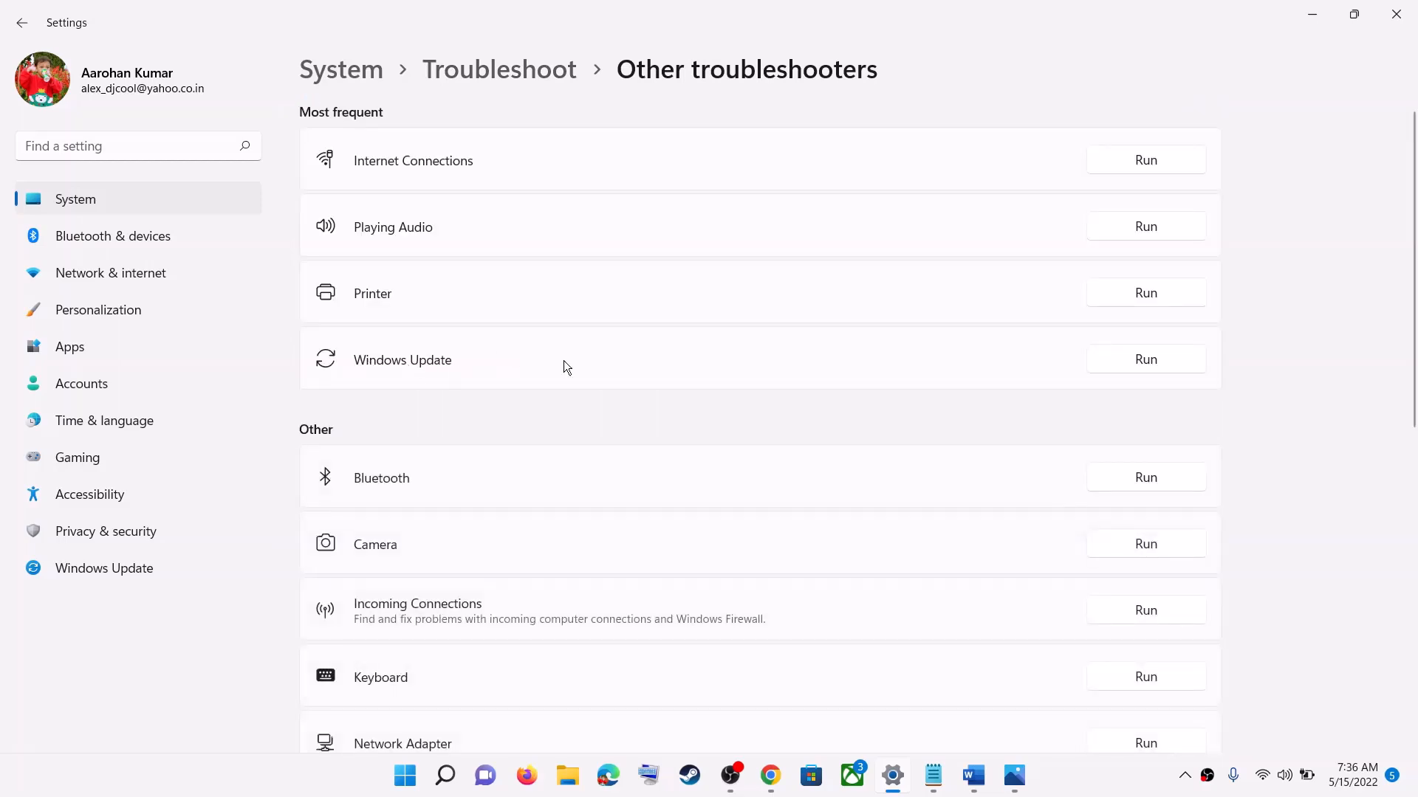
click(1125, 365)
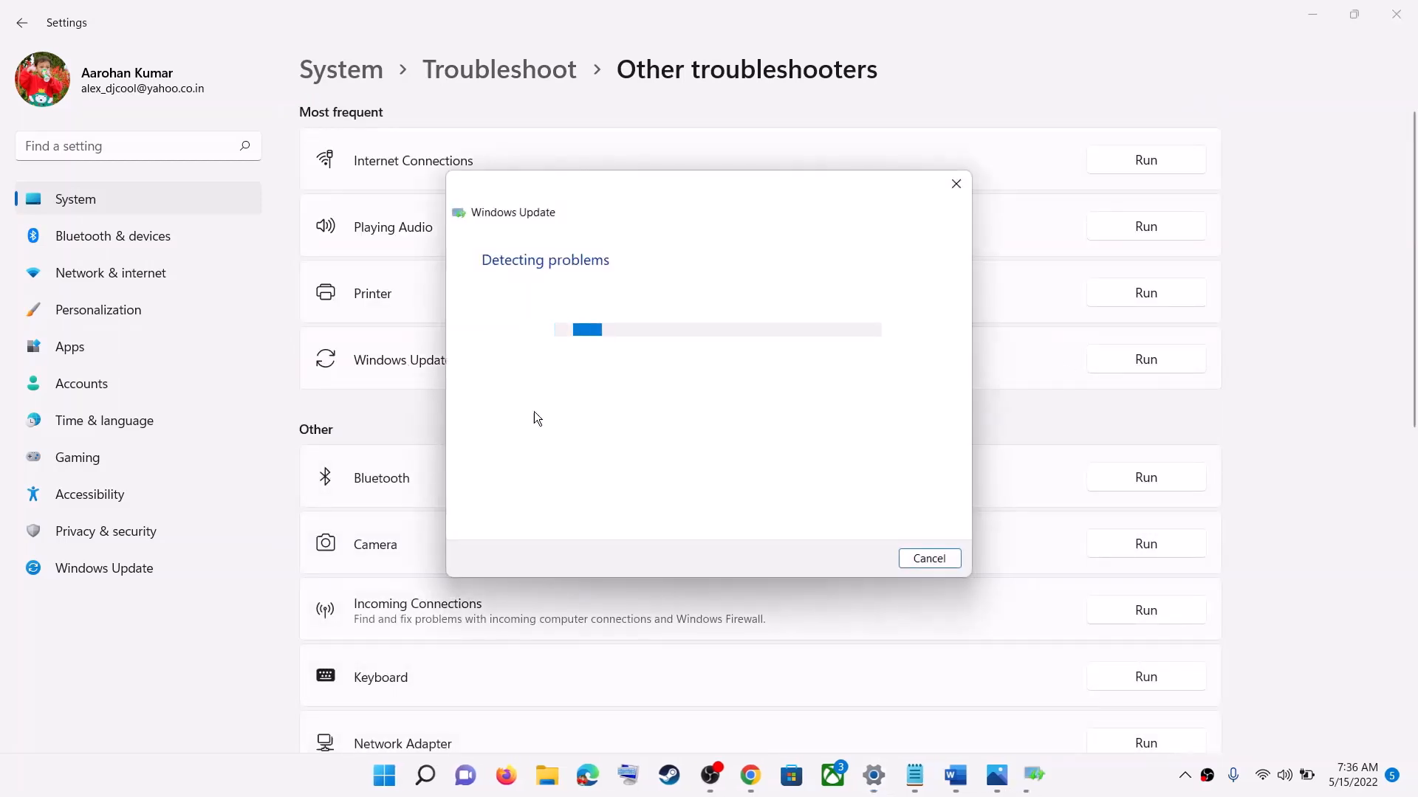
Step: Display the computer's power options, including Restart, and dismiss them without choosing one
click(384, 776)
click(936, 713)
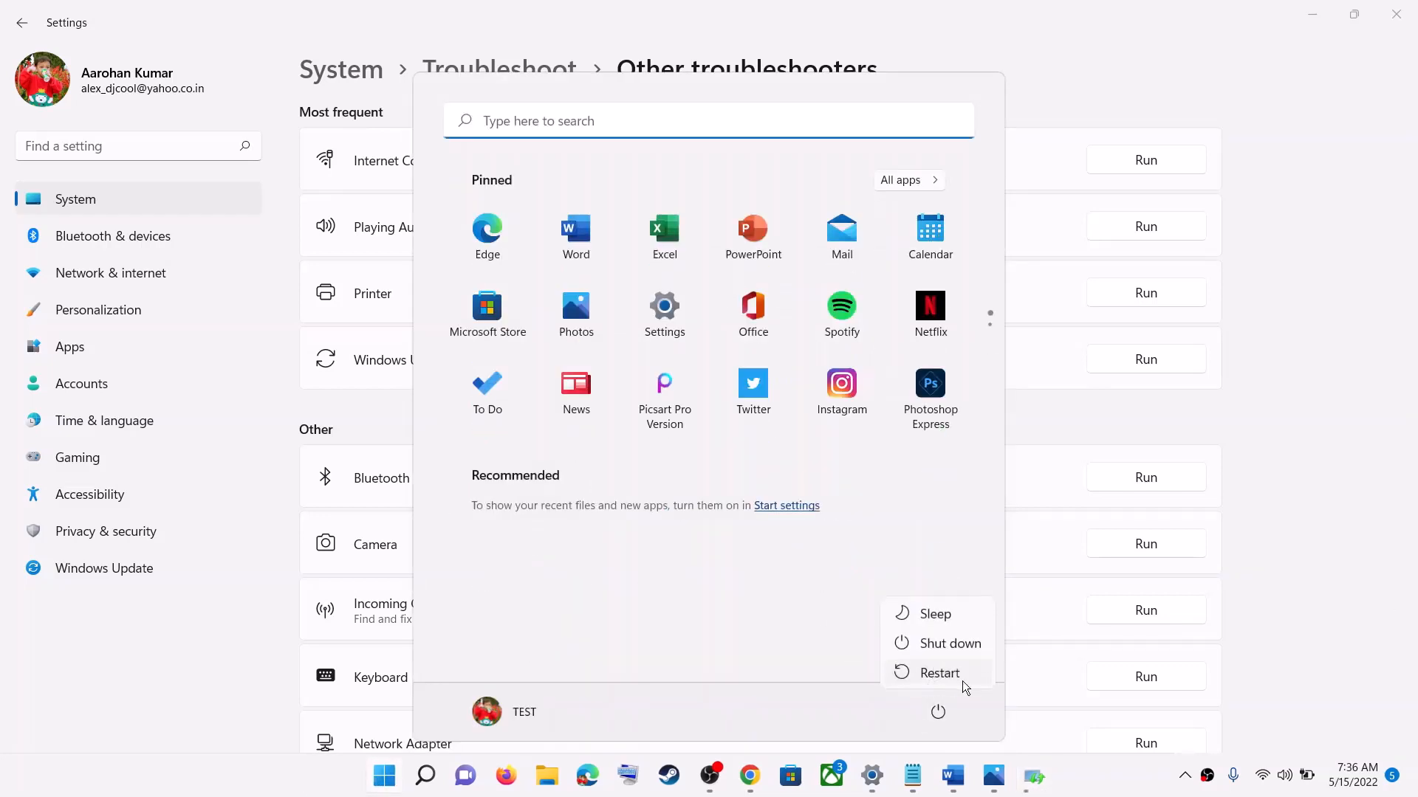
key(Escape)
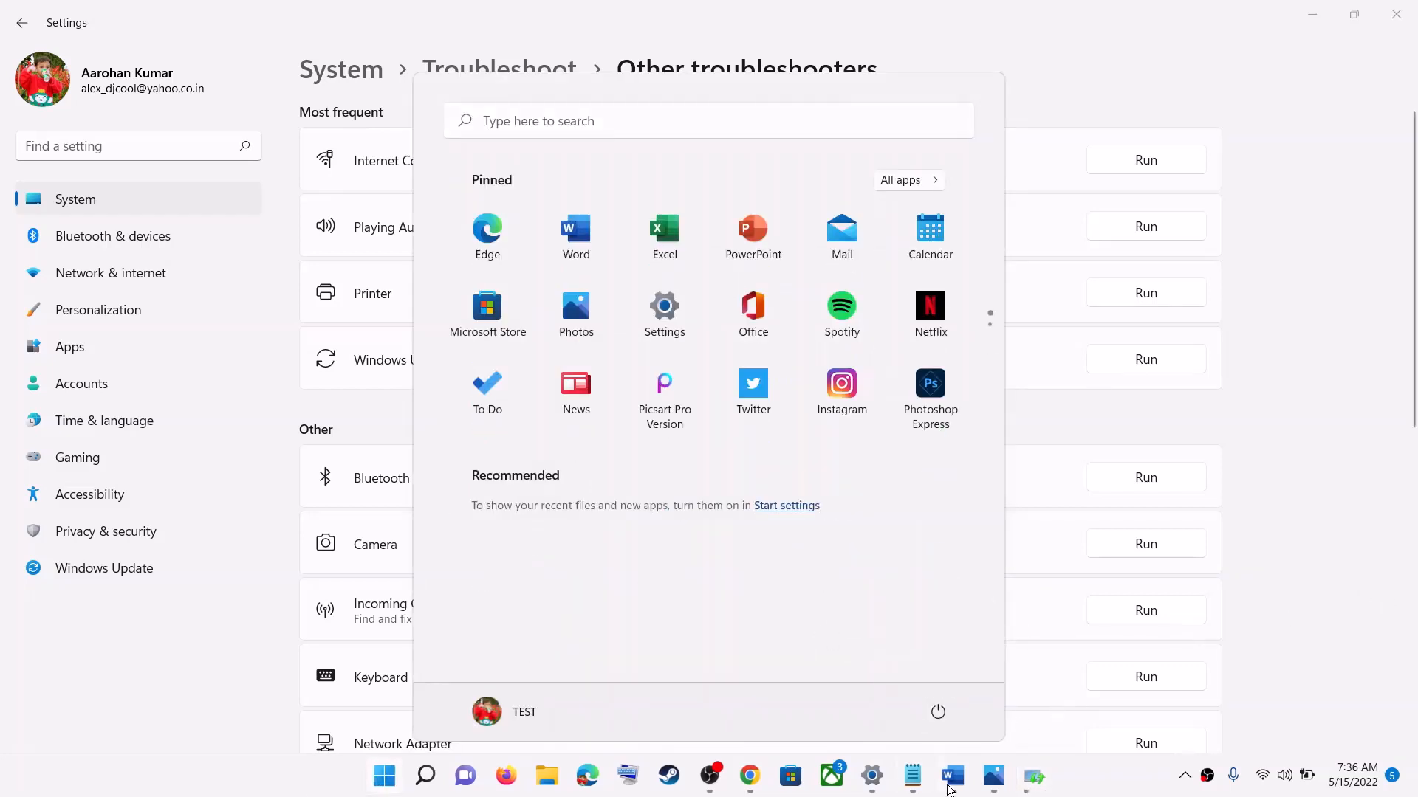
Step: Switch back to the Word document and highlight the Step 2 text on restarting Windows Update and Background intelligent transfer service
click(950, 789)
scroll(511, 416, down, 3)
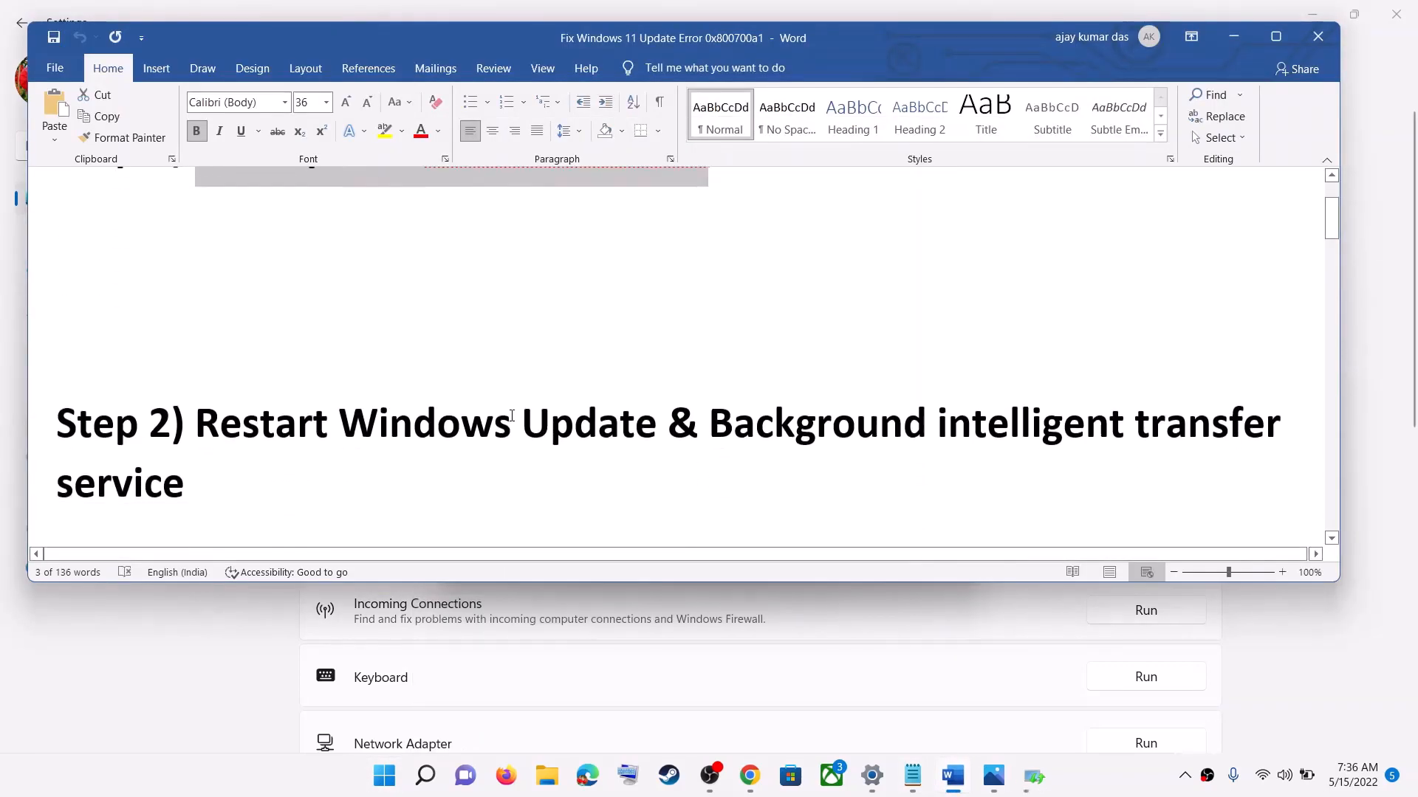
scroll(512, 416, down, 1)
drag(306, 367, 774, 445)
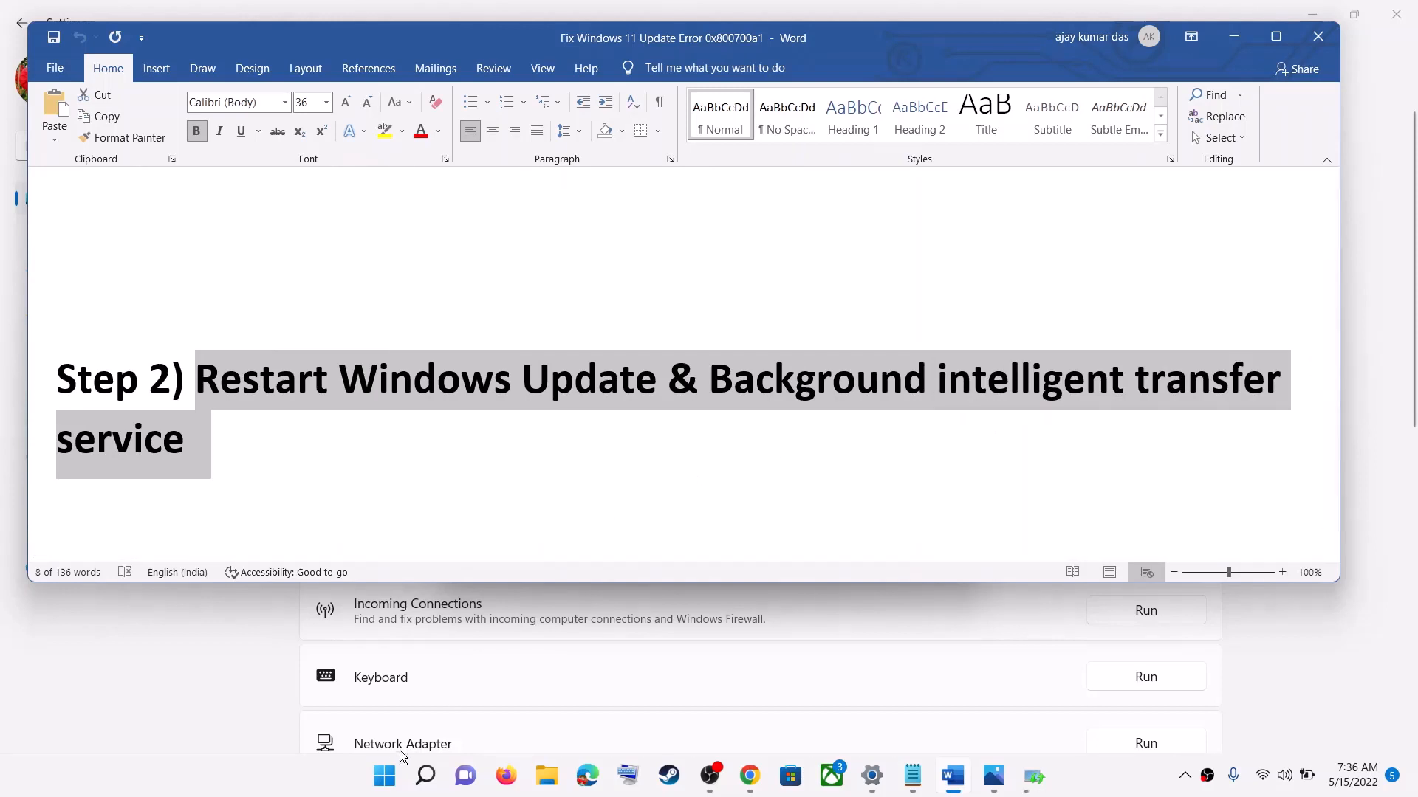
Step: Search Windows for "services" and open the Services app
click(387, 780)
text(s)
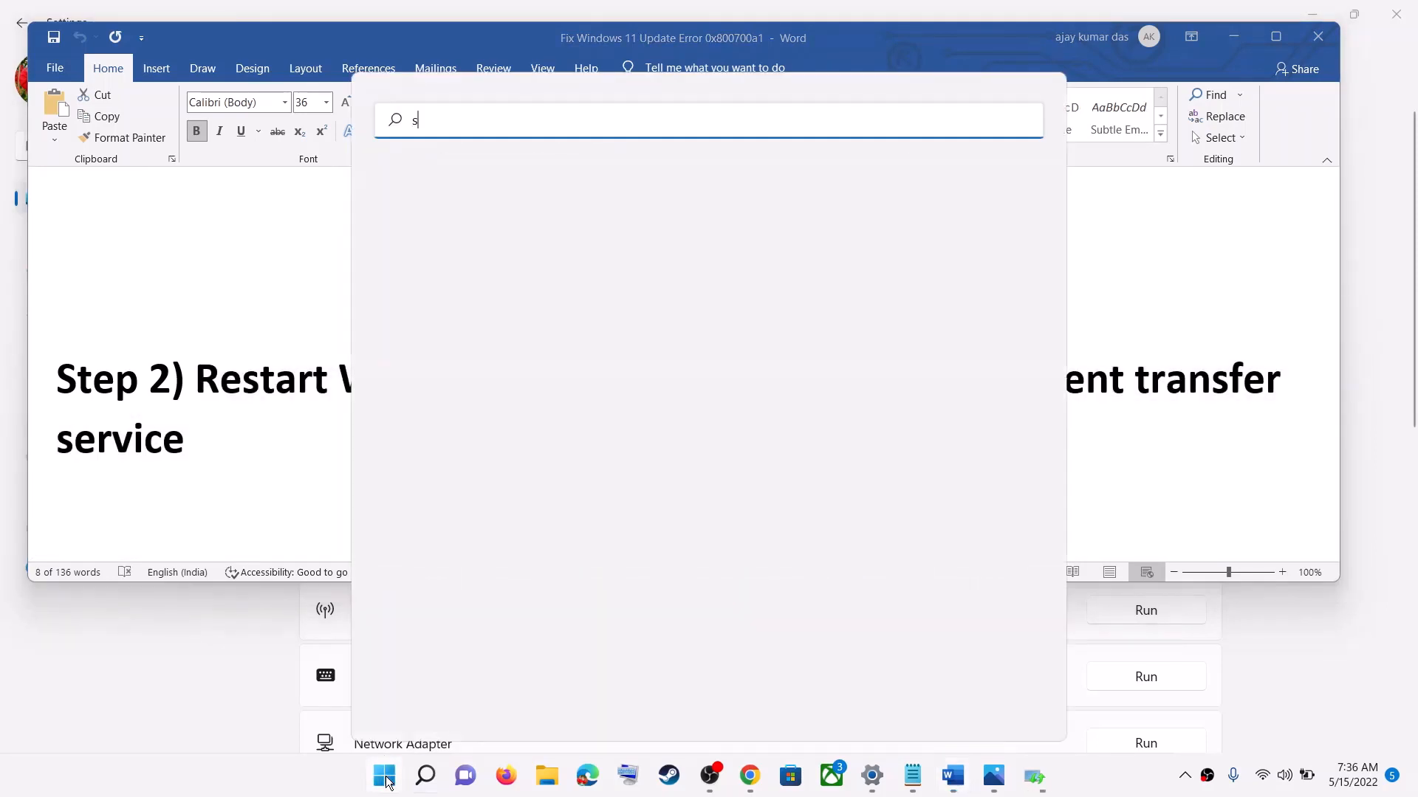
text(erv)
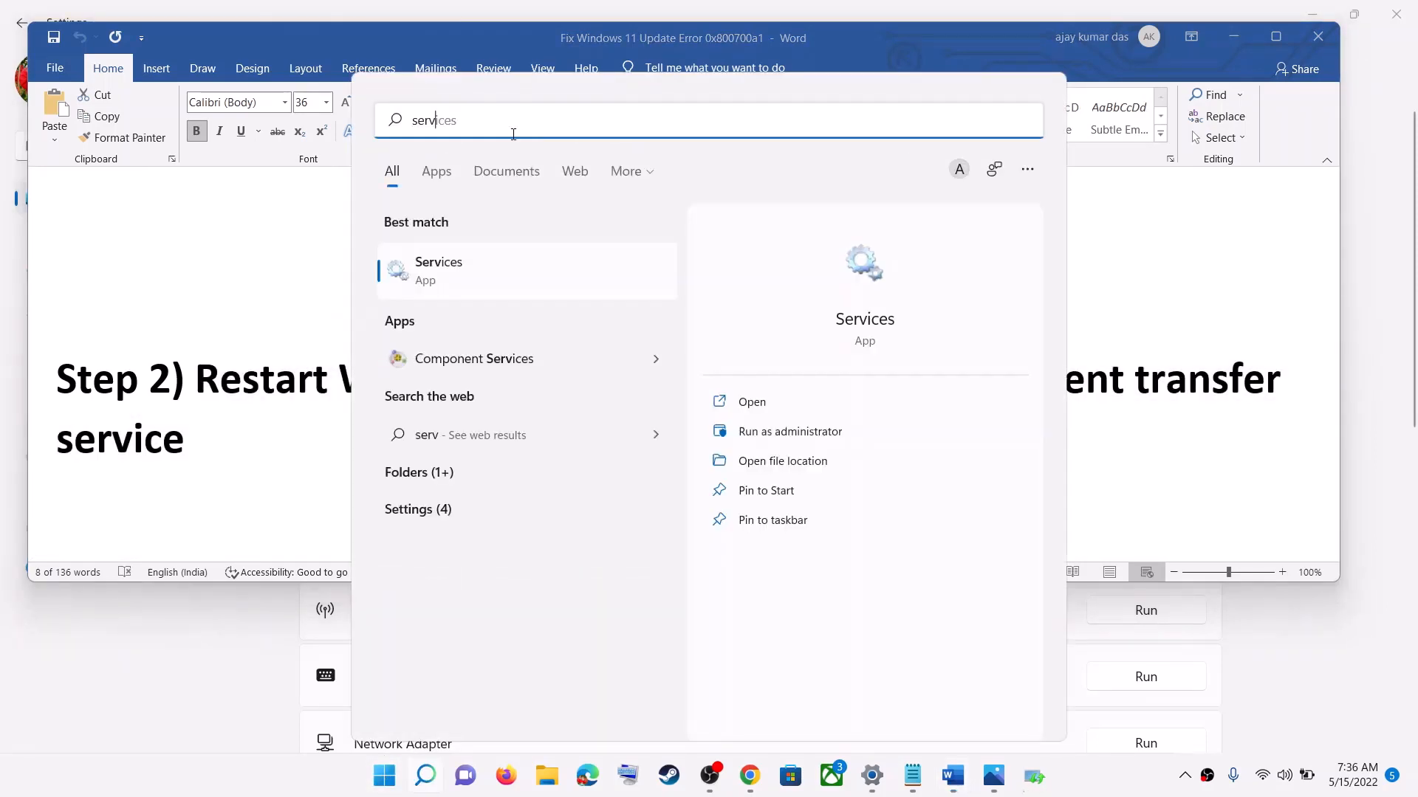
text(ices)
click(472, 275)
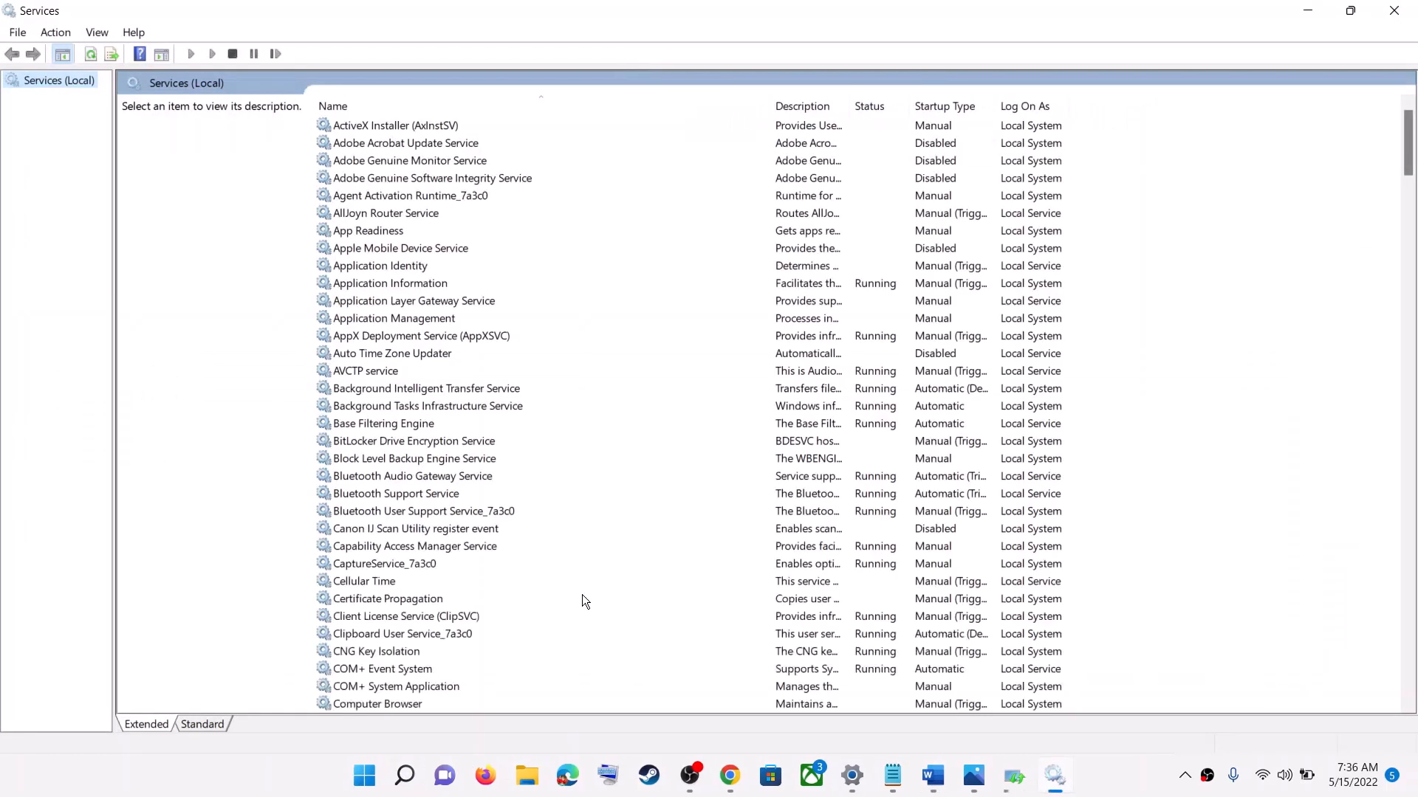
Step: Set the Windows Update service's startup type to Automatic, apply it, and restart the service
click(577, 593)
key(w)
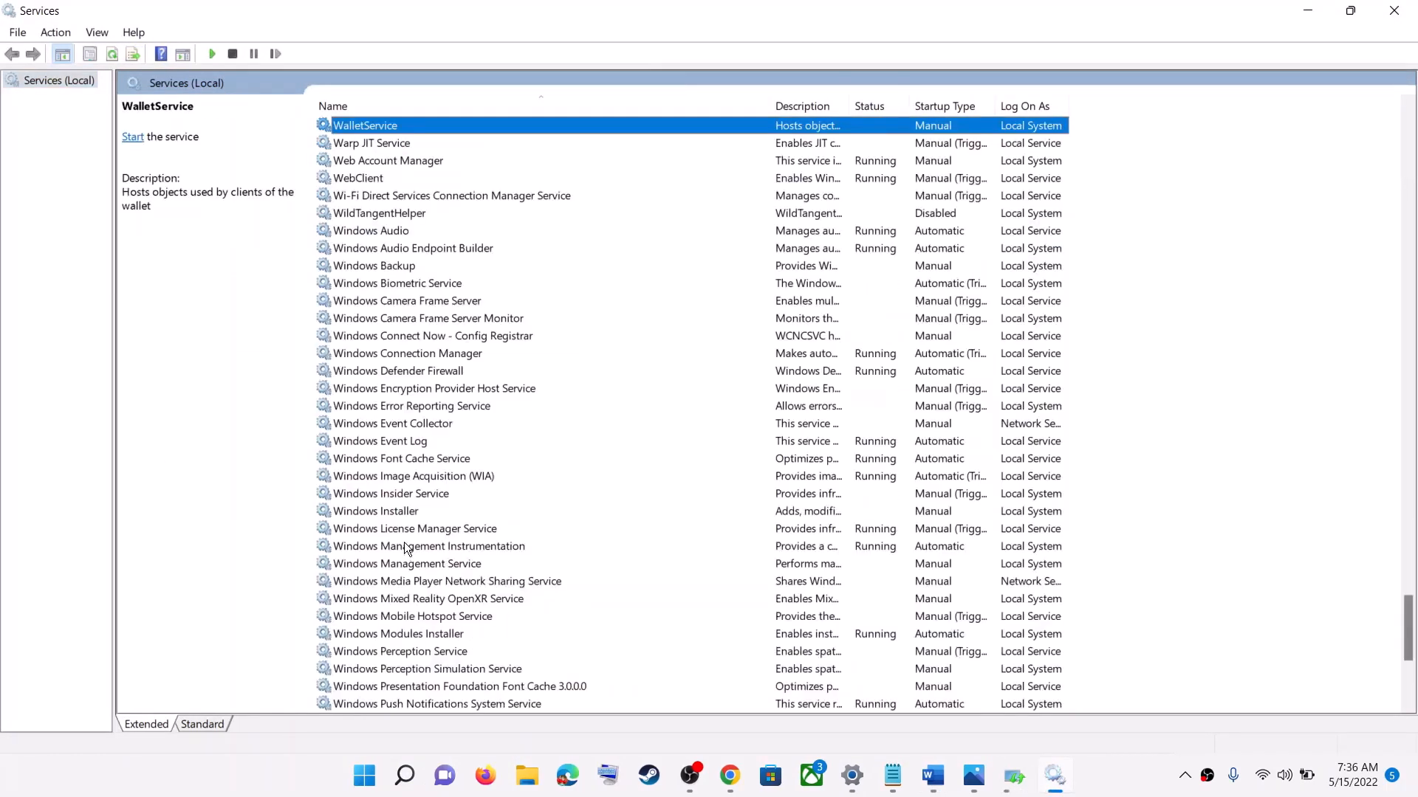
scroll(437, 603, down, 4)
click(435, 615)
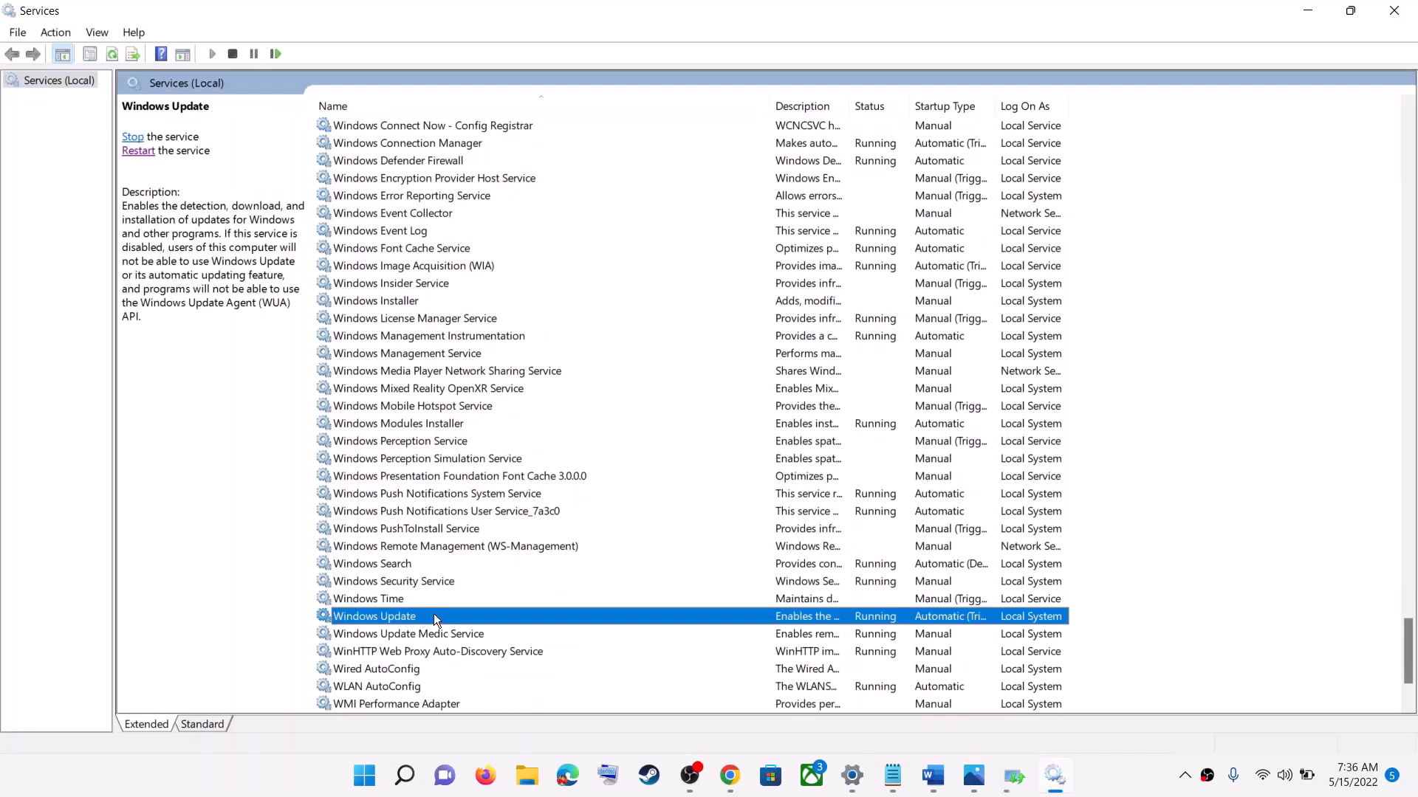
double_click(433, 615)
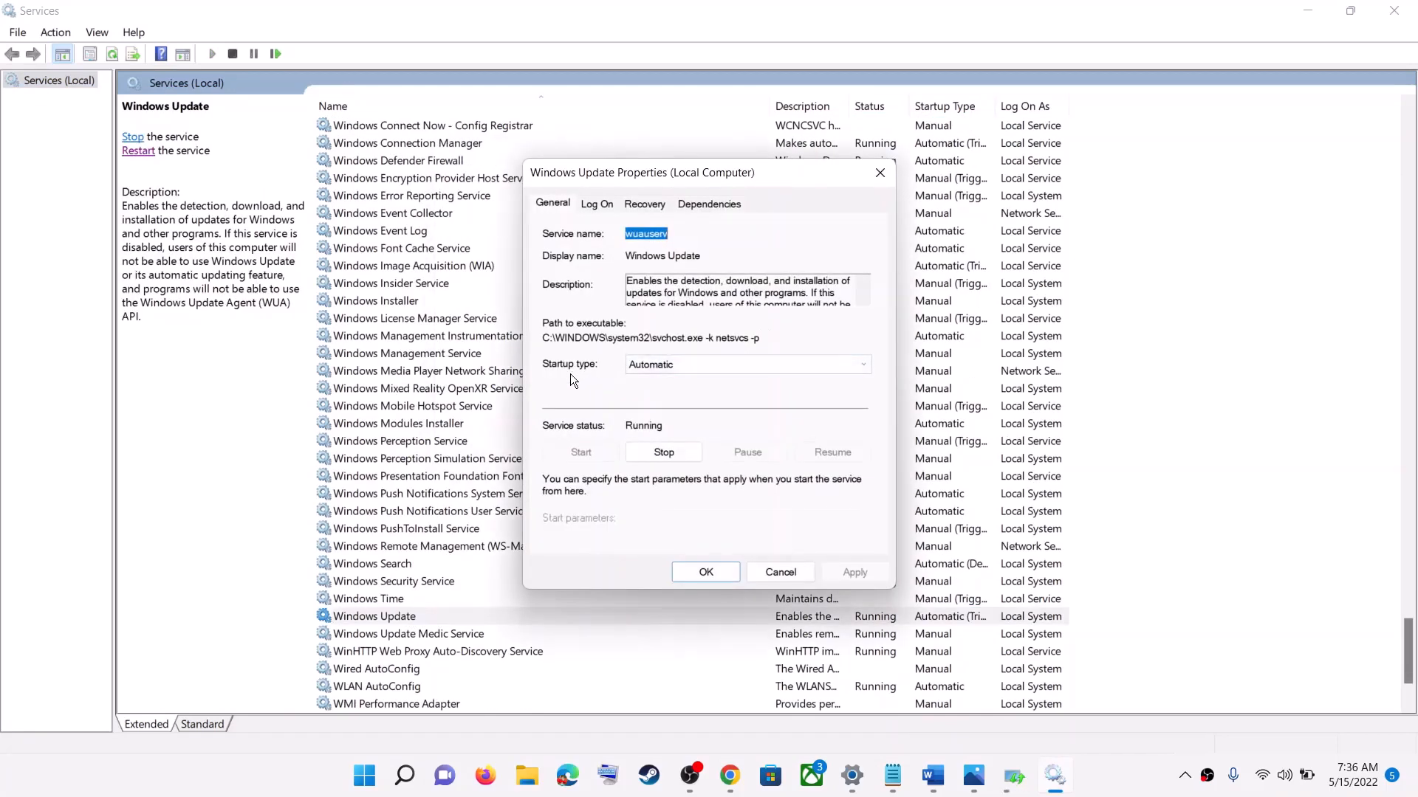
click(693, 365)
click(669, 391)
click(853, 573)
click(688, 573)
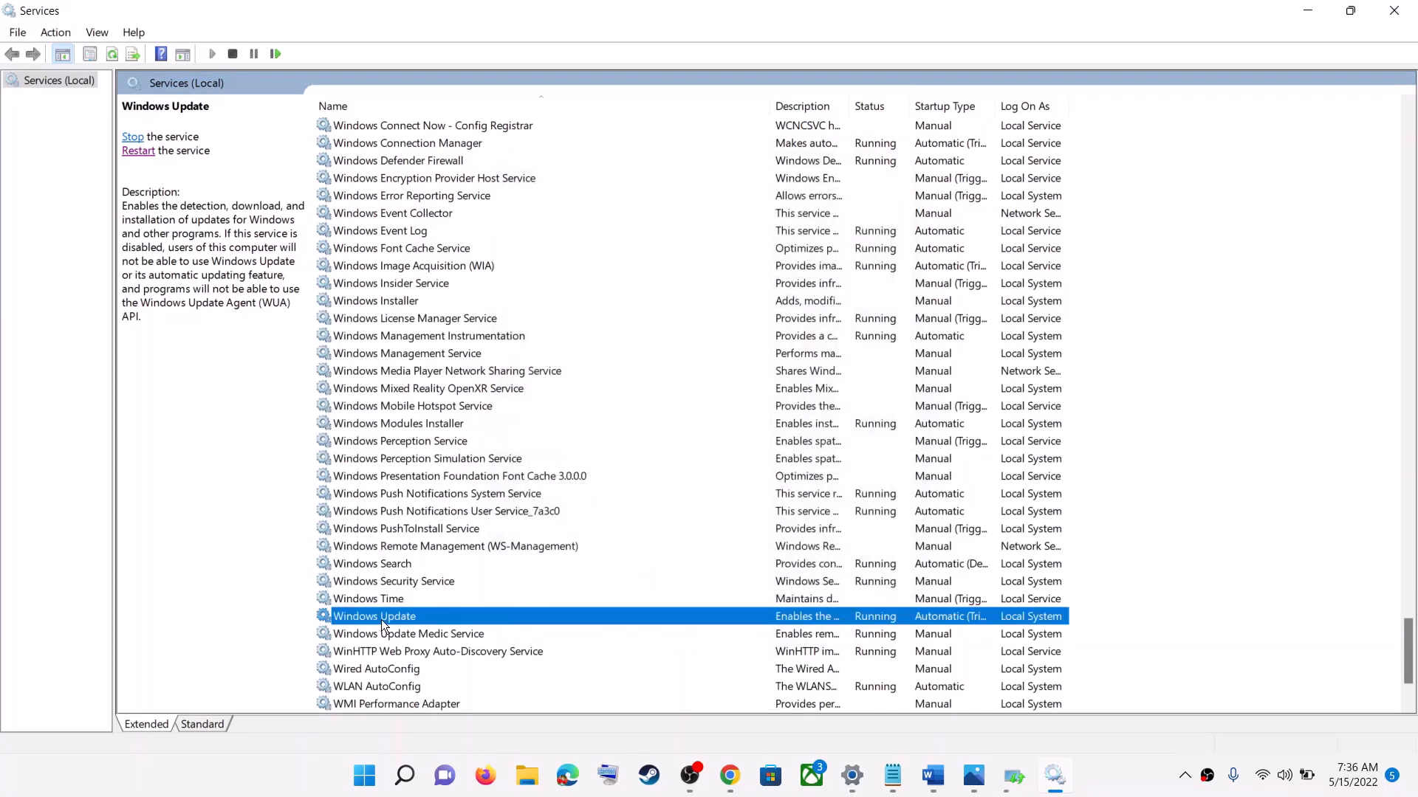
click(138, 152)
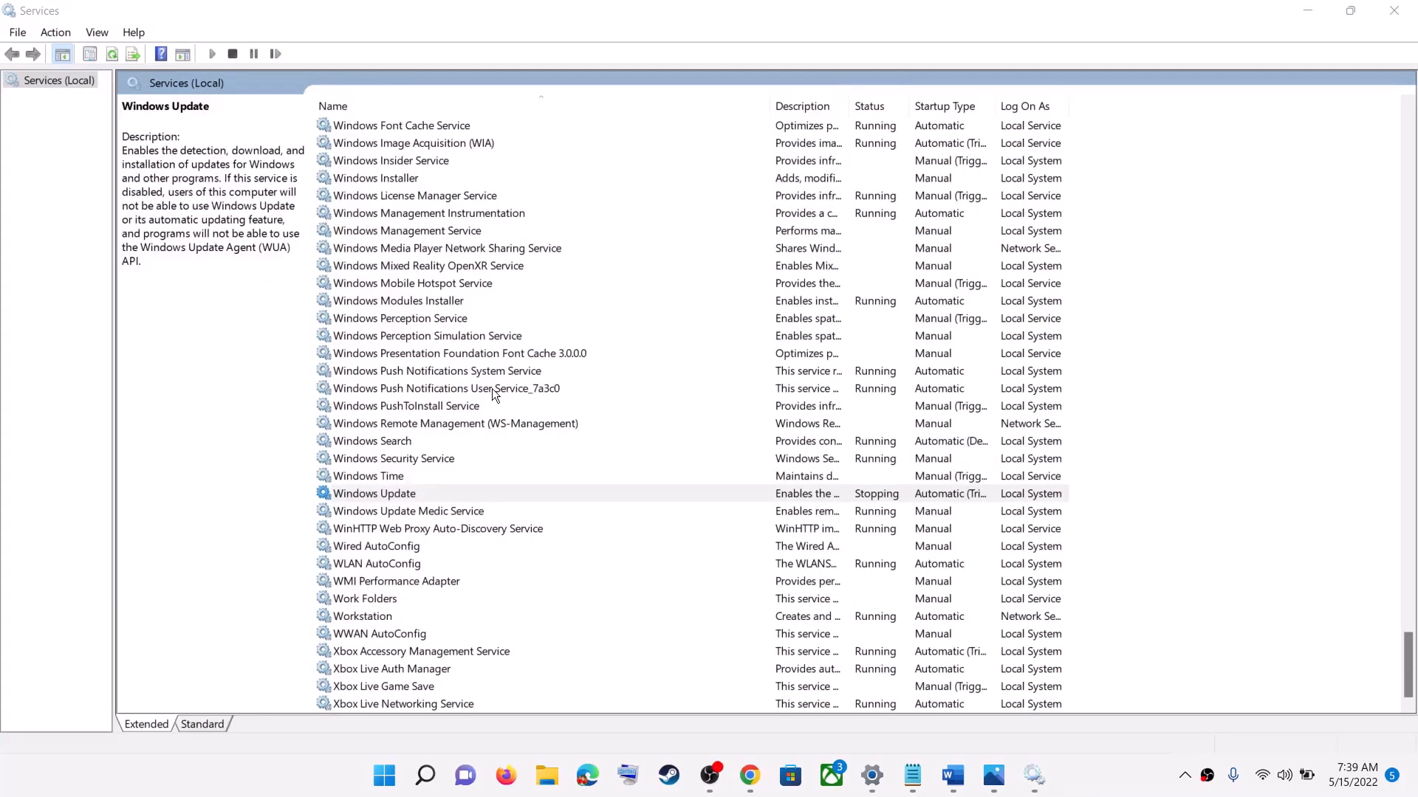
Step: Set the Background Intelligent Transfer Service's startup type to Automatic, and restart the service
click(479, 388)
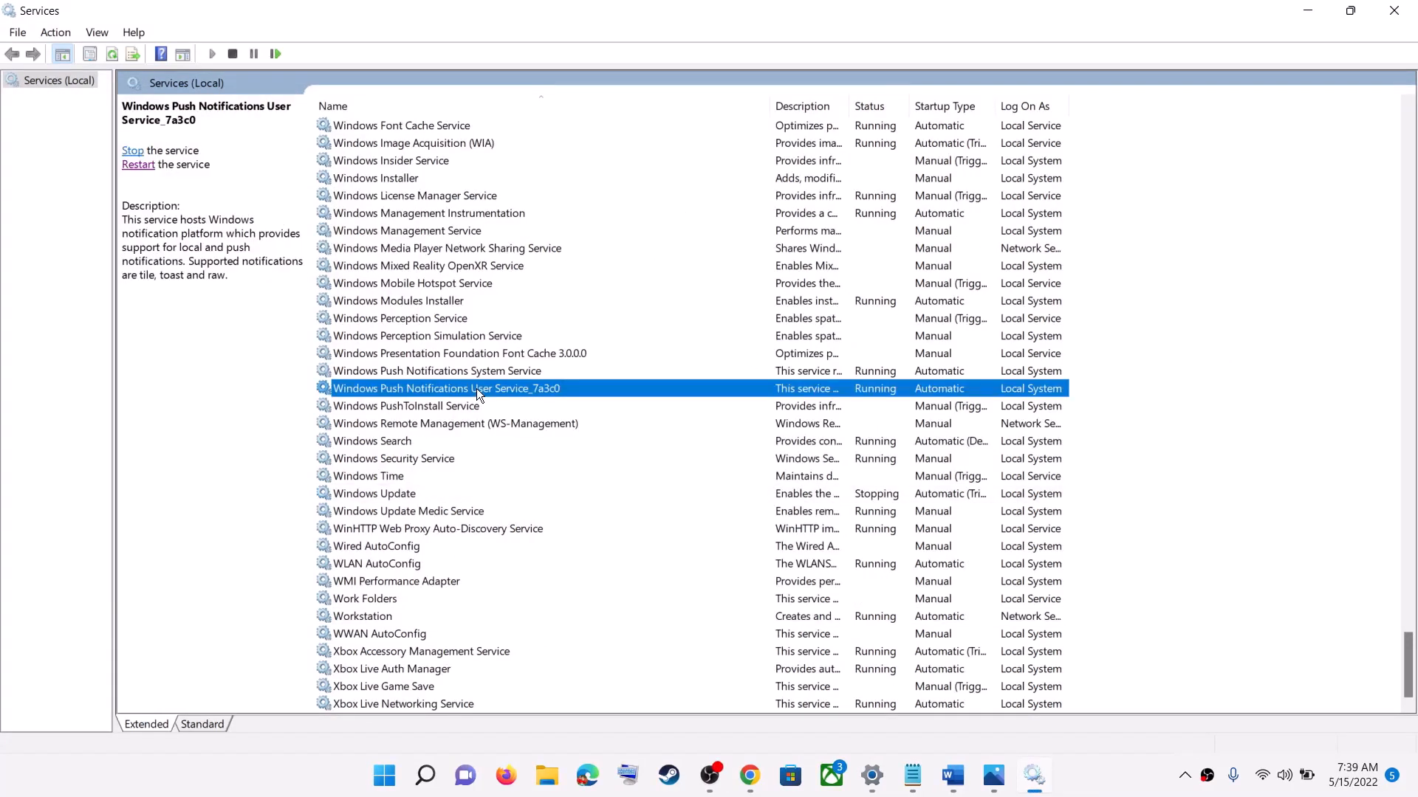
key(b)
scroll(481, 367, up, 4)
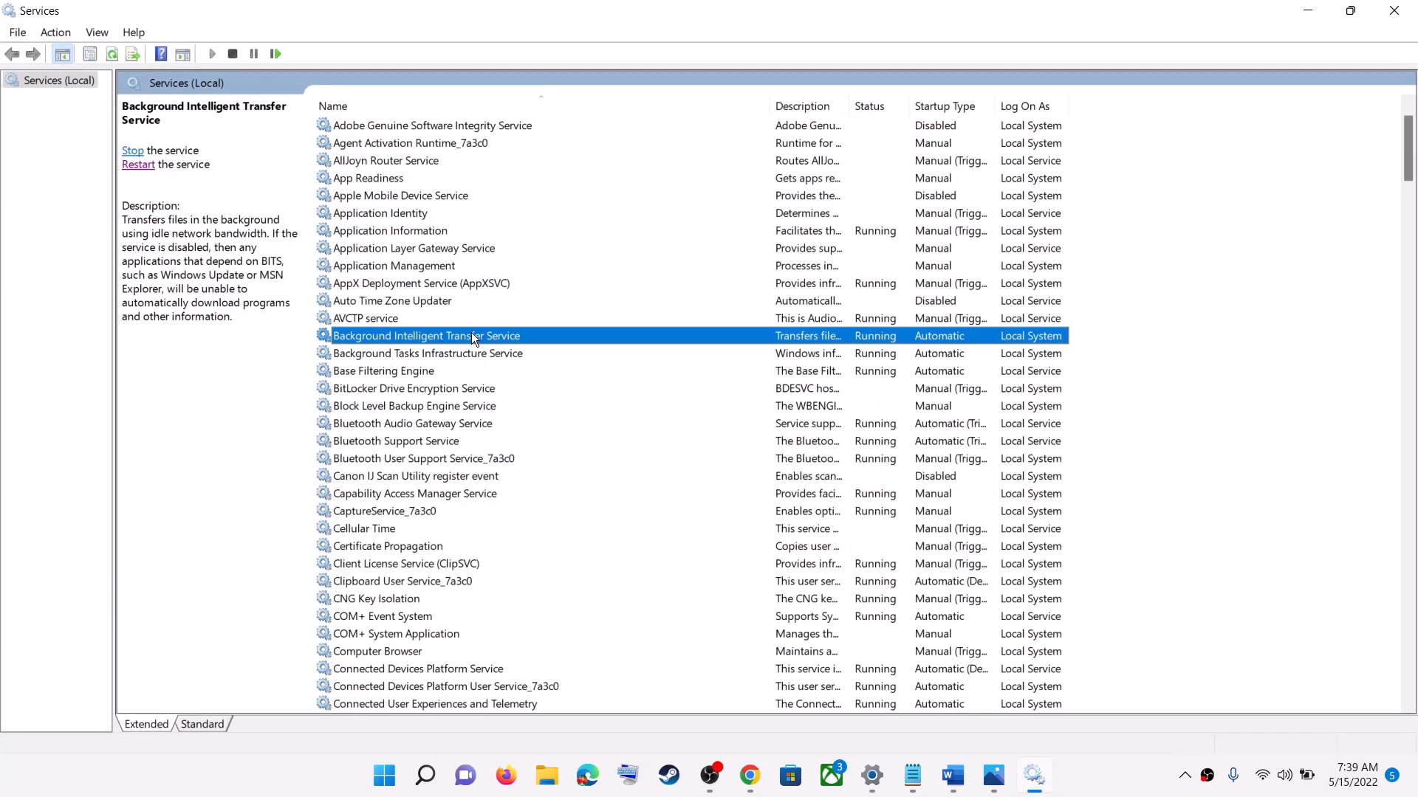
double_click(511, 336)
click(713, 365)
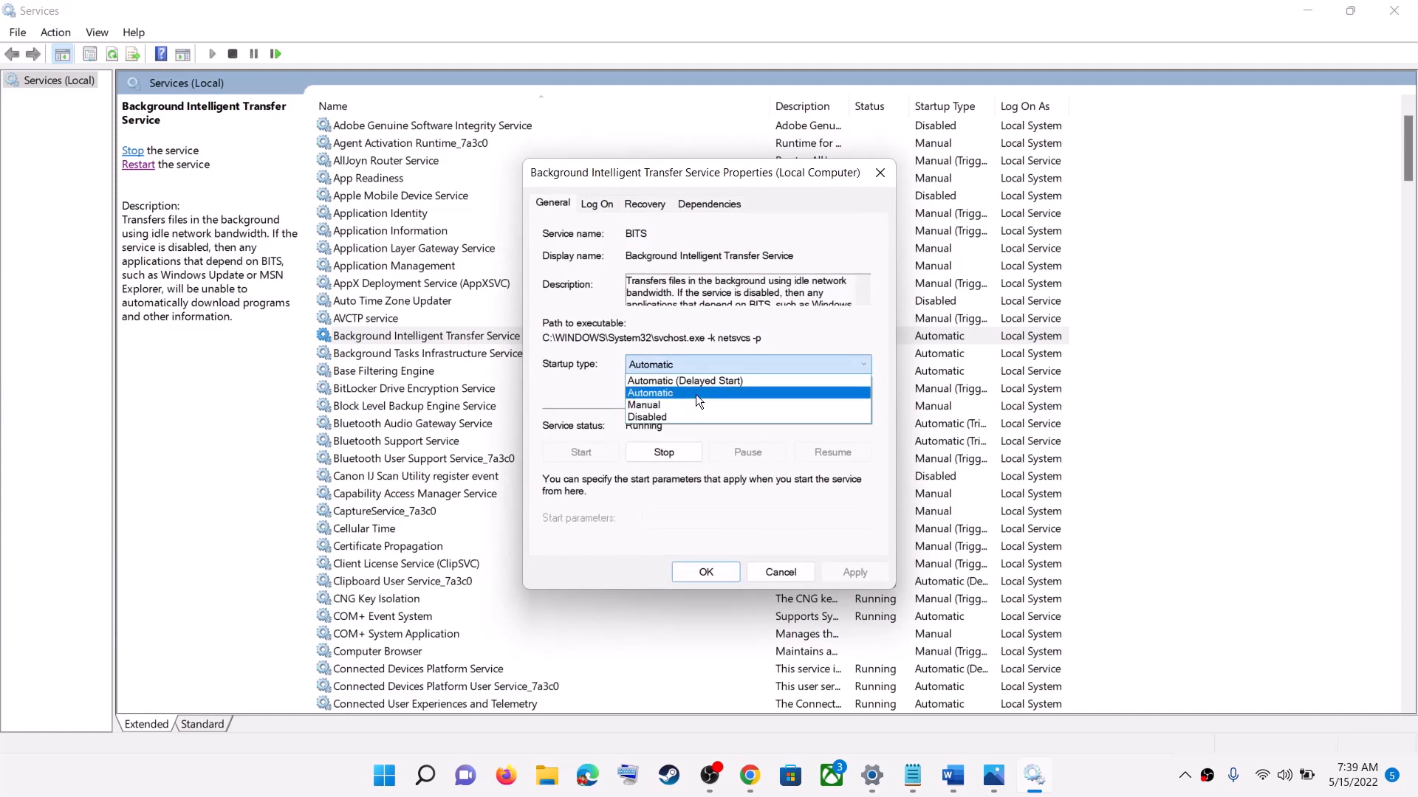
click(696, 395)
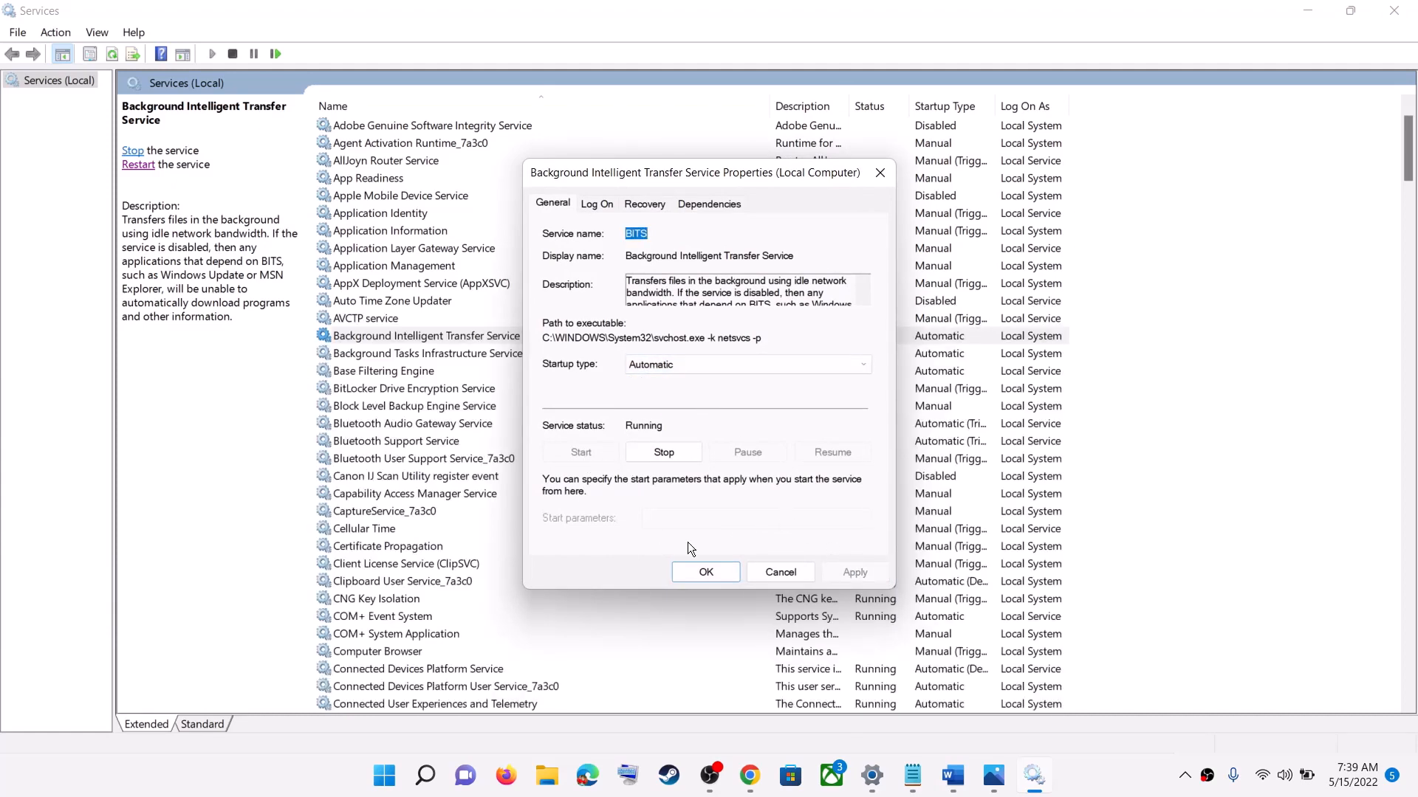
click(685, 573)
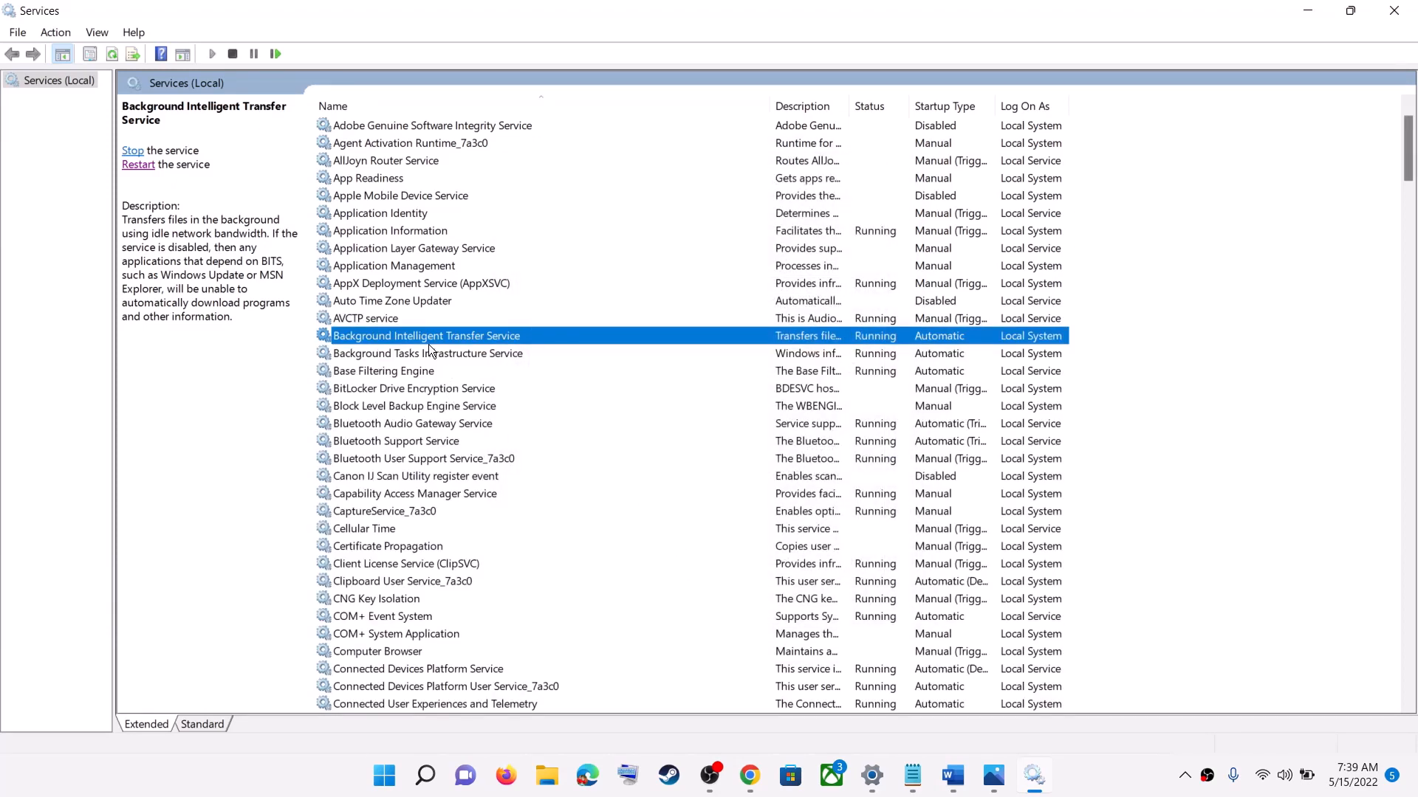
click(138, 165)
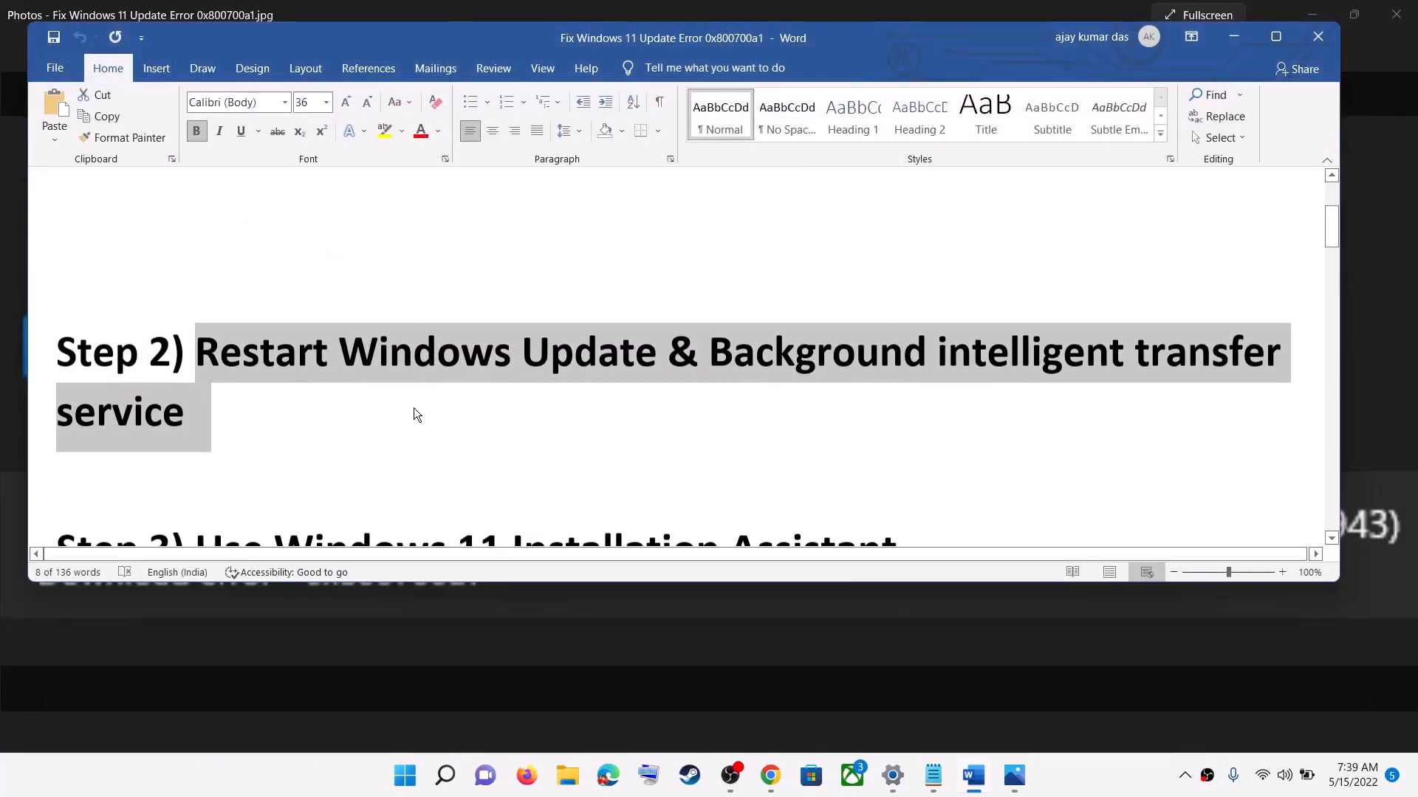
Step: Copy the microsoft.com/en-us/software-download/windows11 link from Step 3 of the Word document and open that page in Chrome
scroll(414, 415, down, 3)
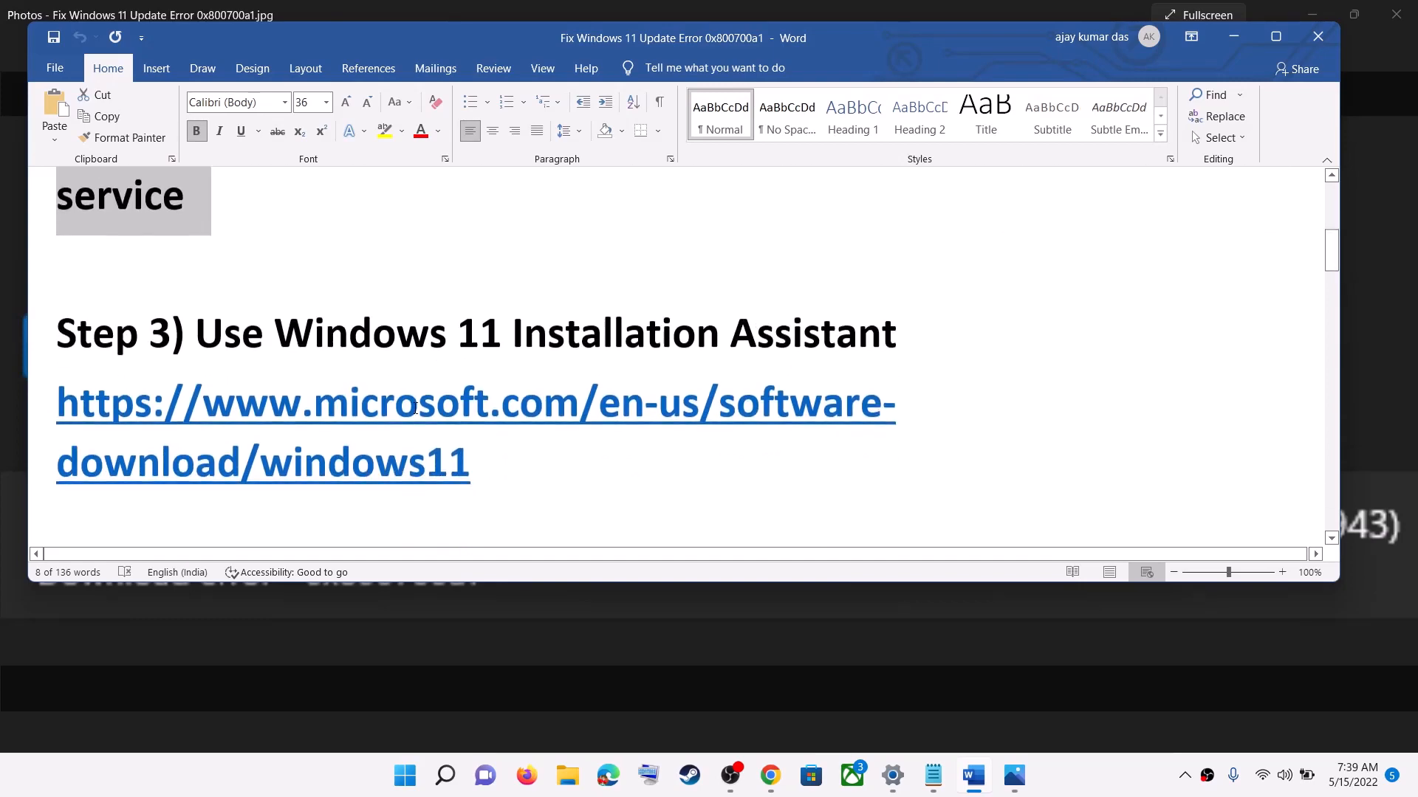
triple_click(526, 418)
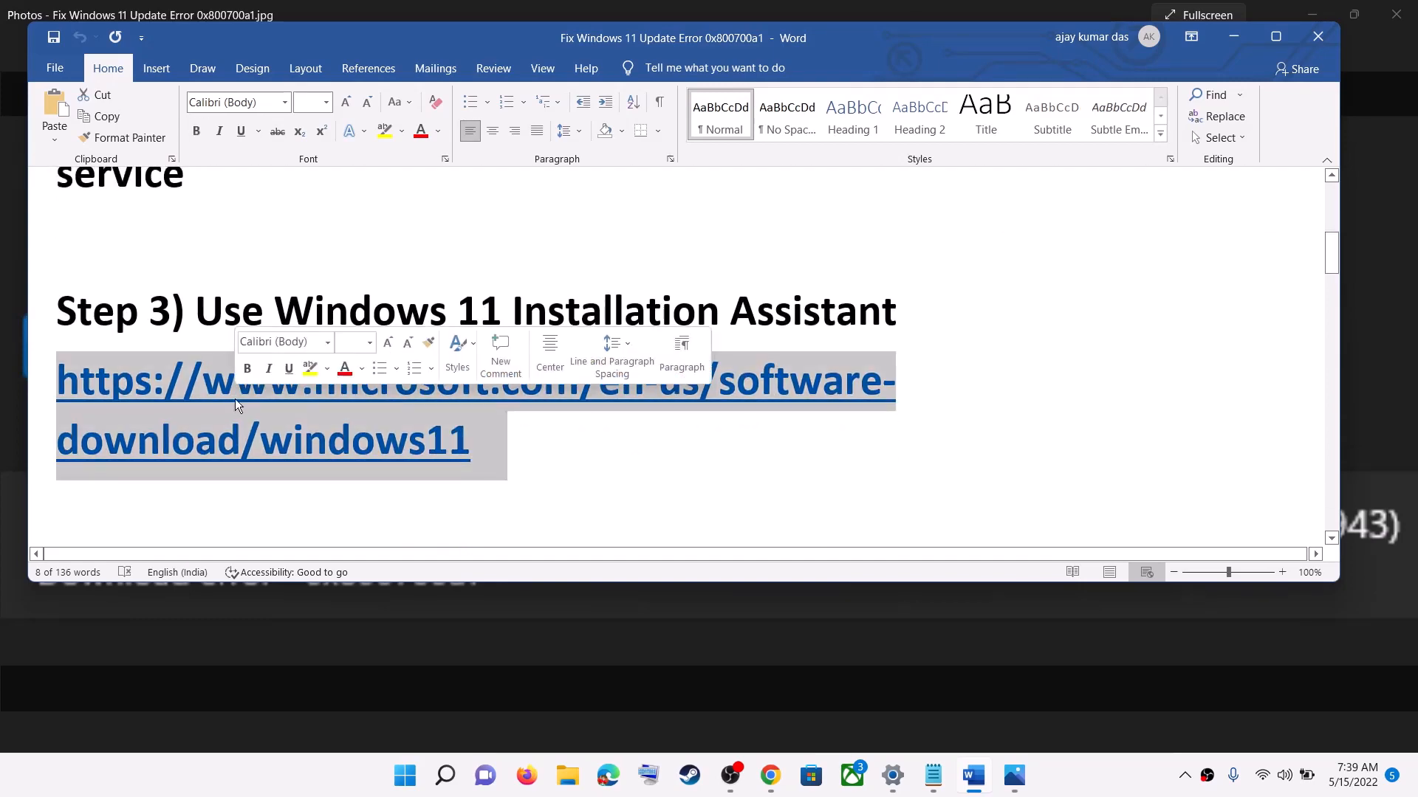
right_click(325, 422)
click(370, 458)
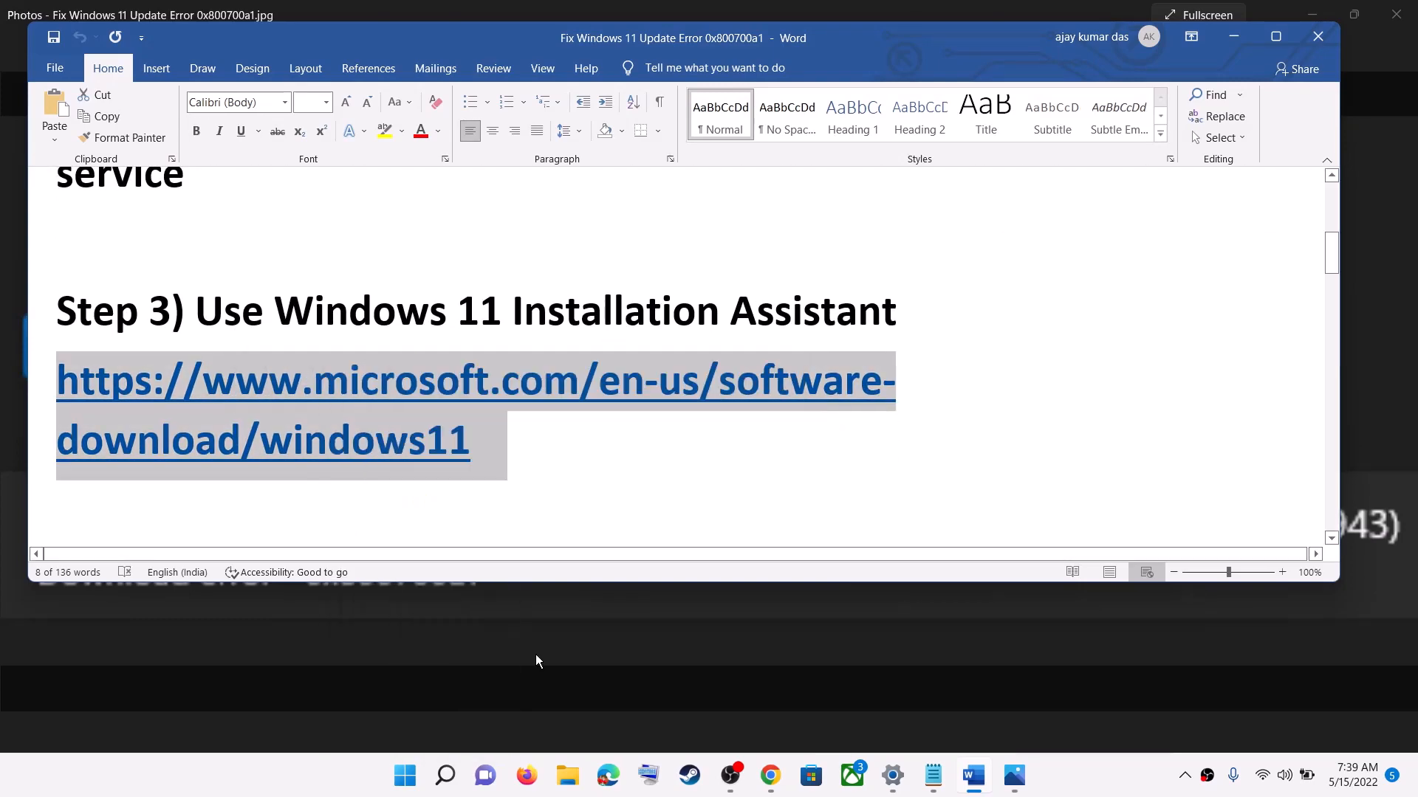
click(781, 787)
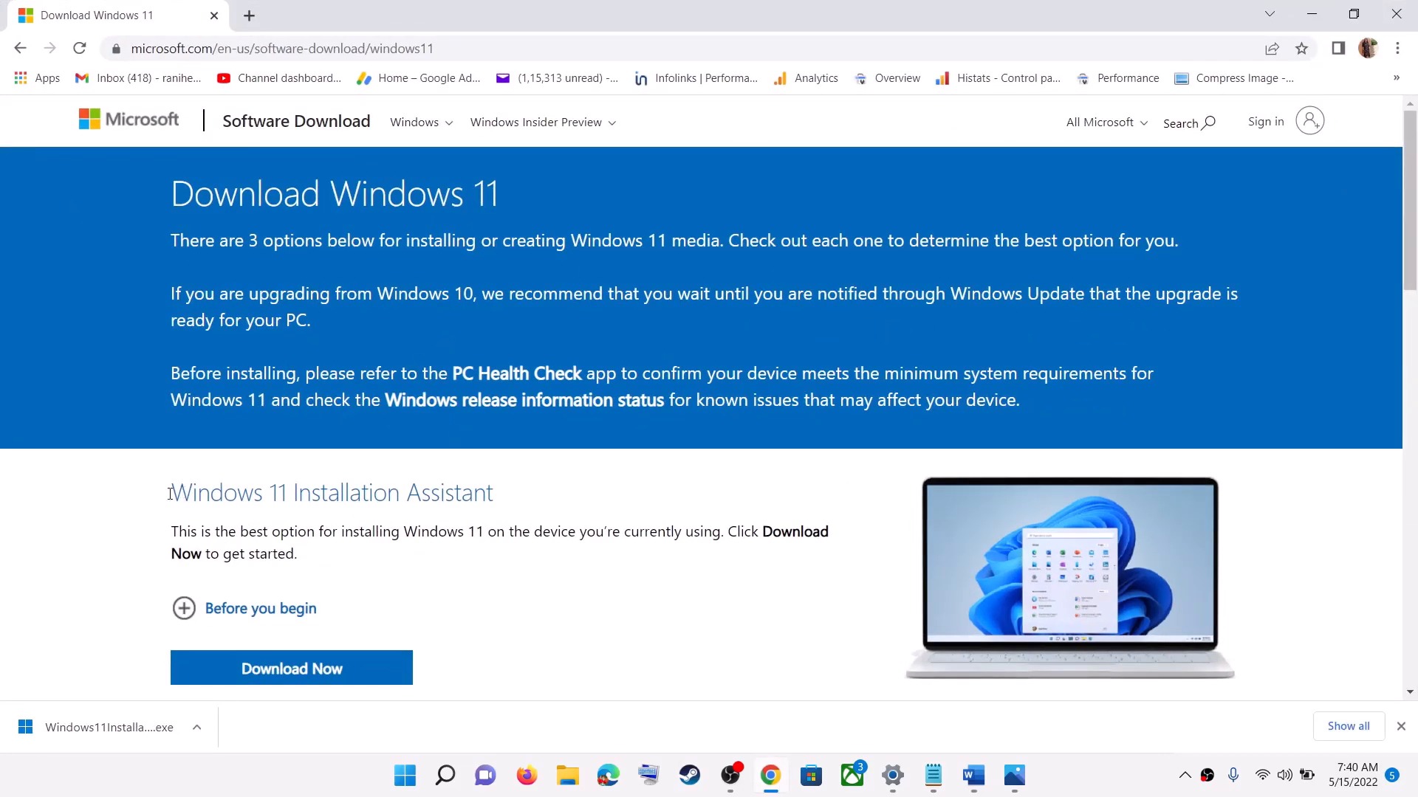
Step: Highlight the Windows 11 Installation Assistant heading, launch the downloaded installer, and allow it to make changes to the device
drag(169, 494, 493, 494)
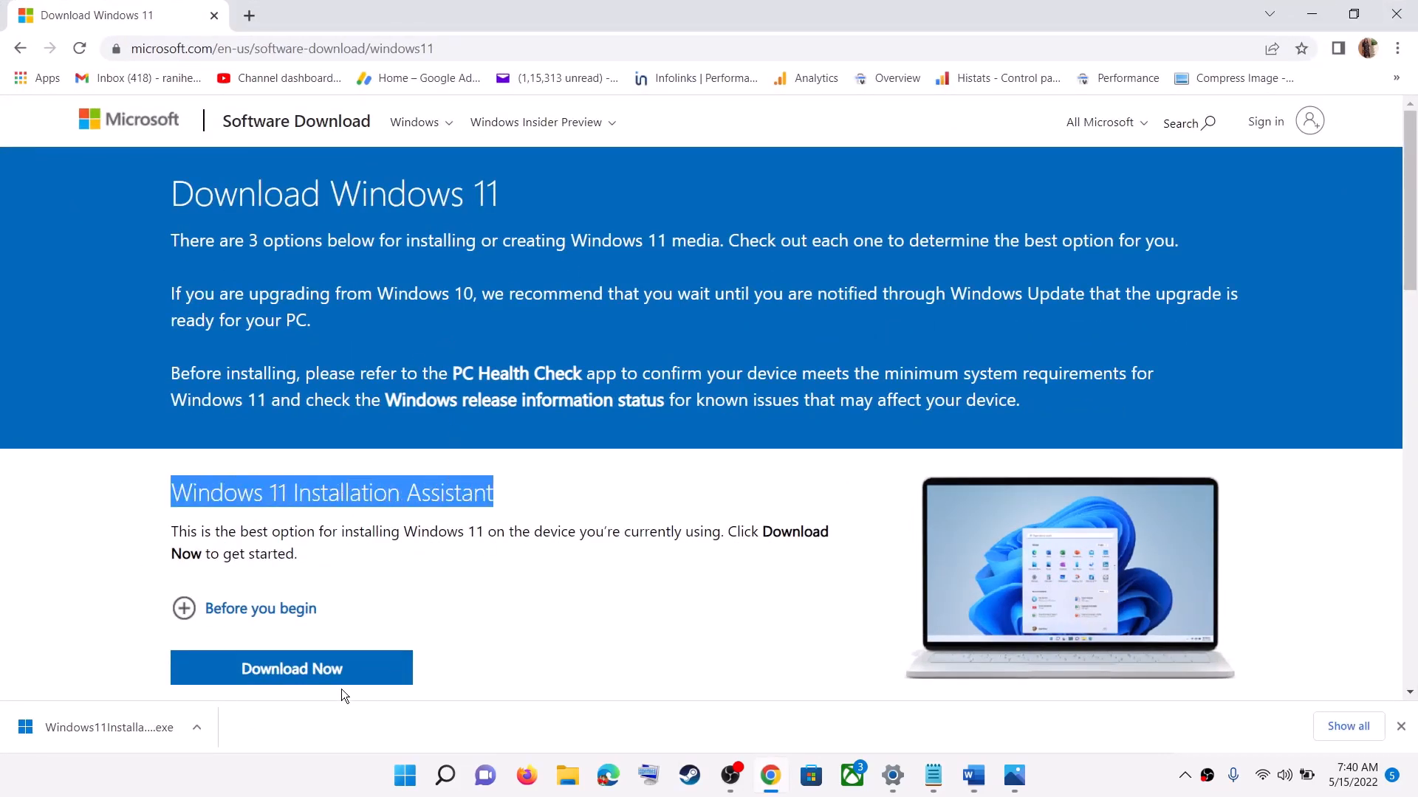
click(108, 733)
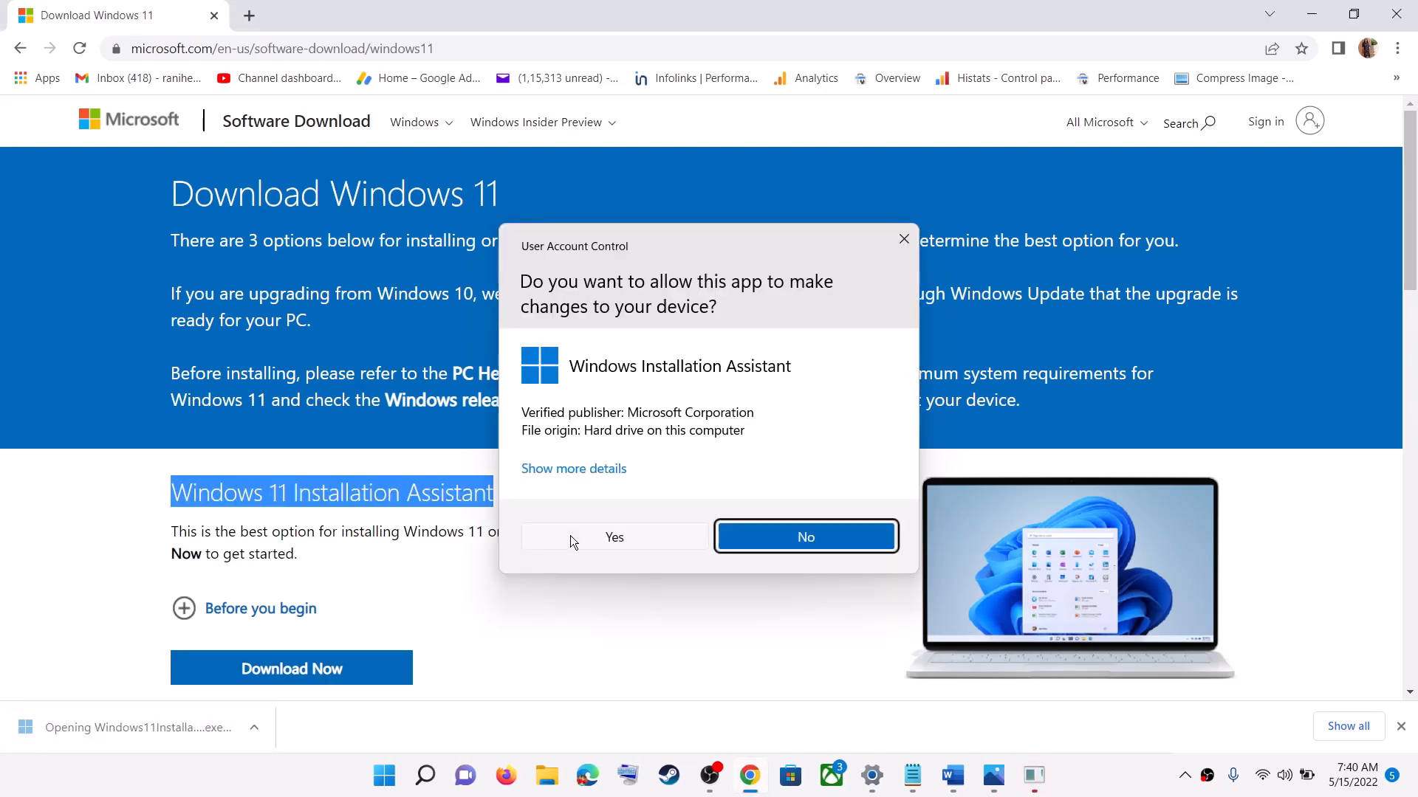
click(571, 539)
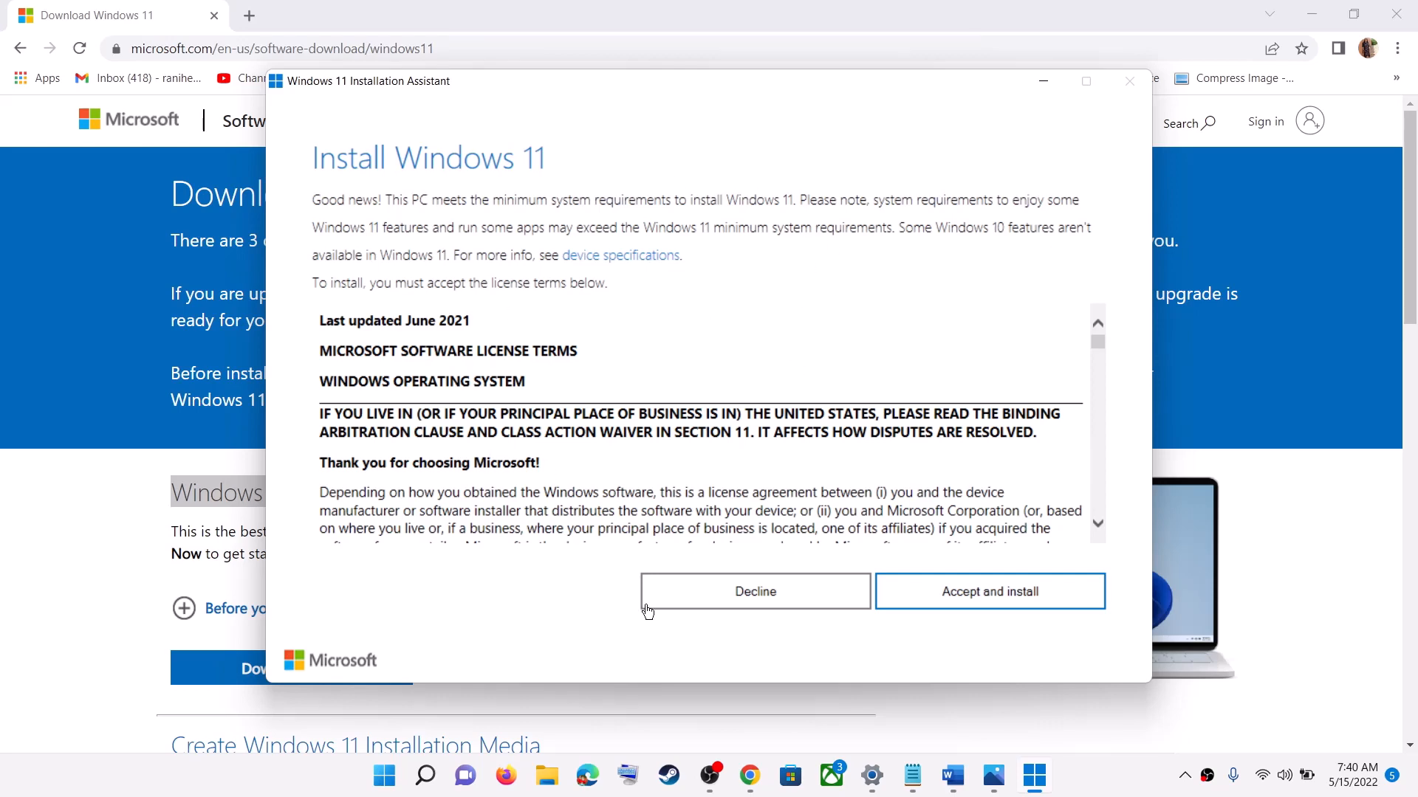
Step: Open the compatibility properties of the Windows11InstallationAssistant (1) file in the Downloads folder
click(547, 776)
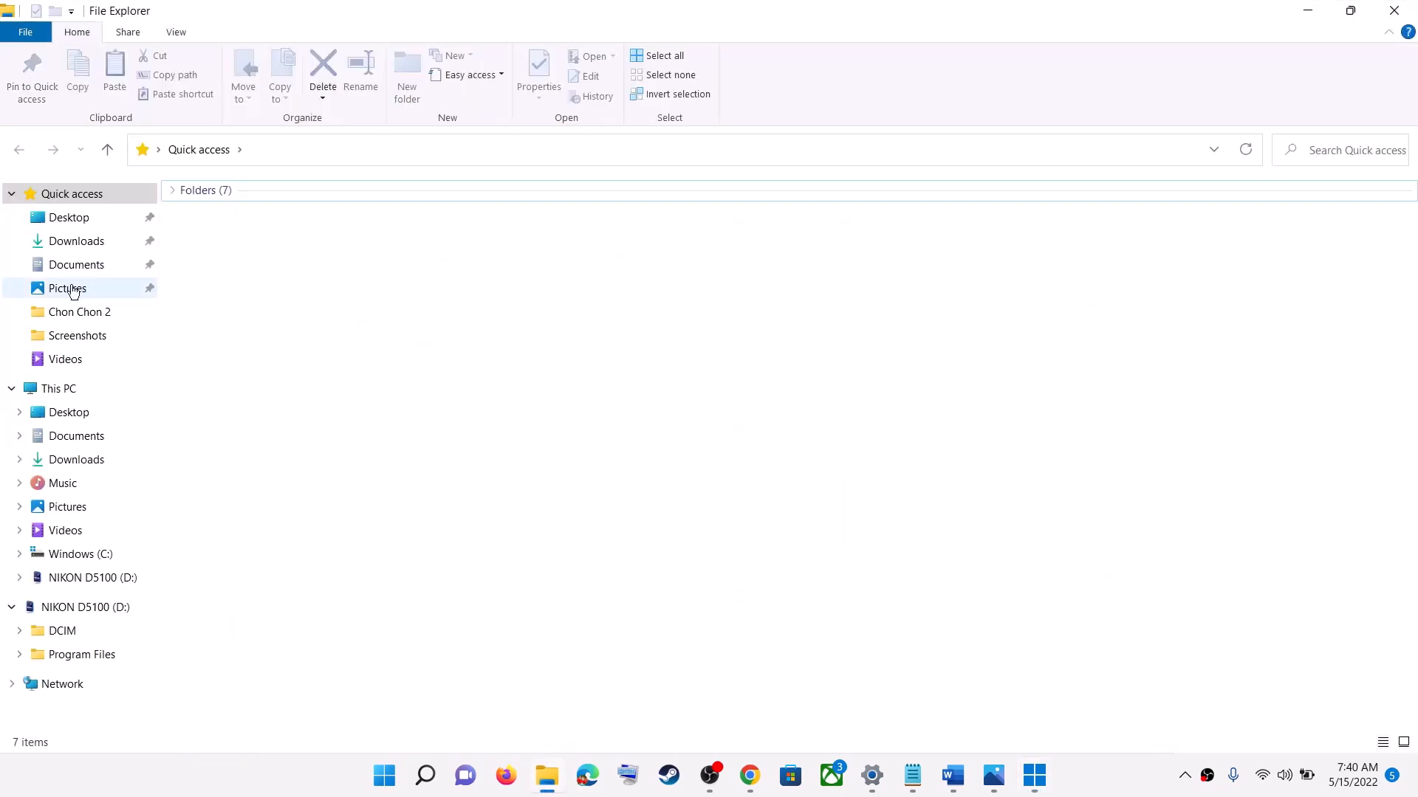
click(81, 242)
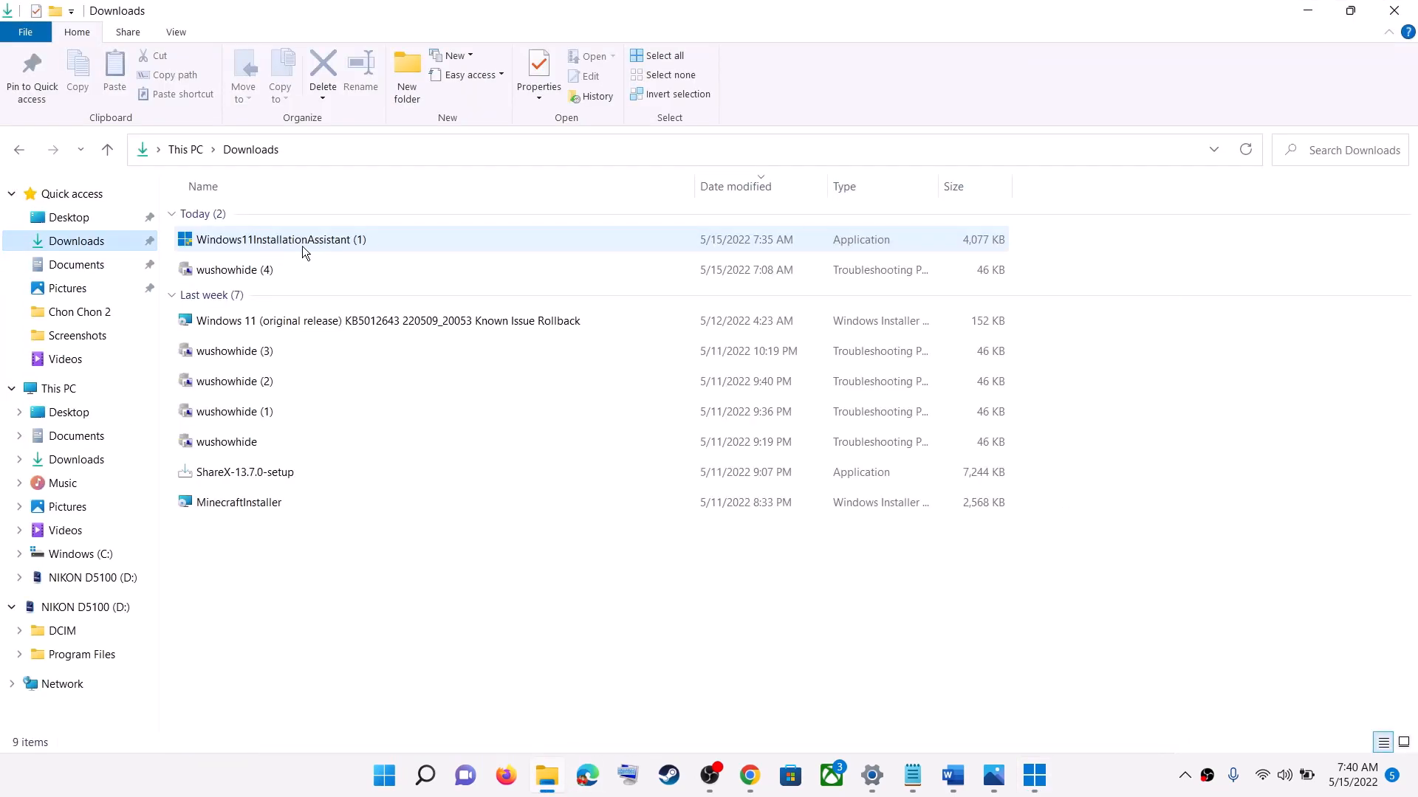
right_click(303, 245)
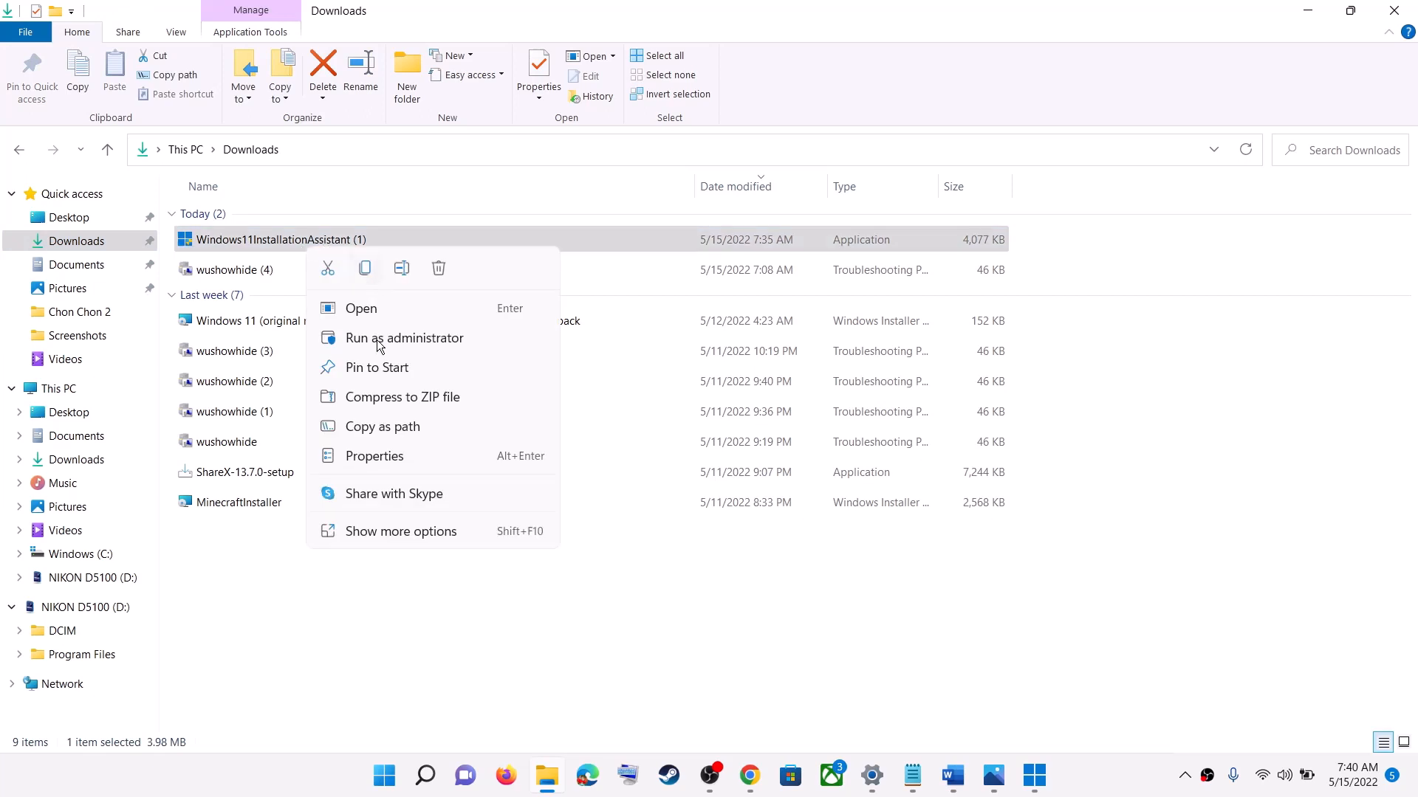
click(377, 456)
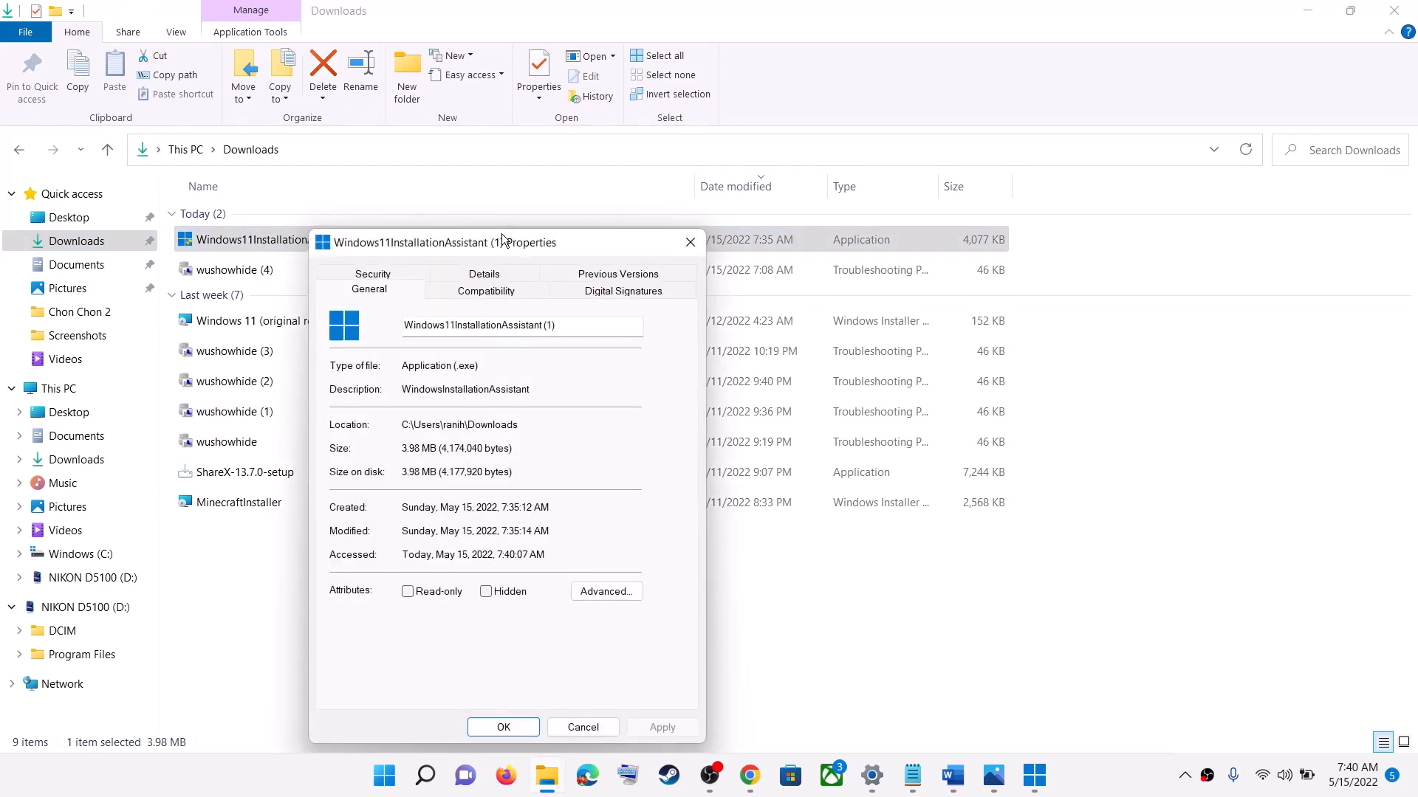
drag(506, 236, 585, 122)
click(558, 185)
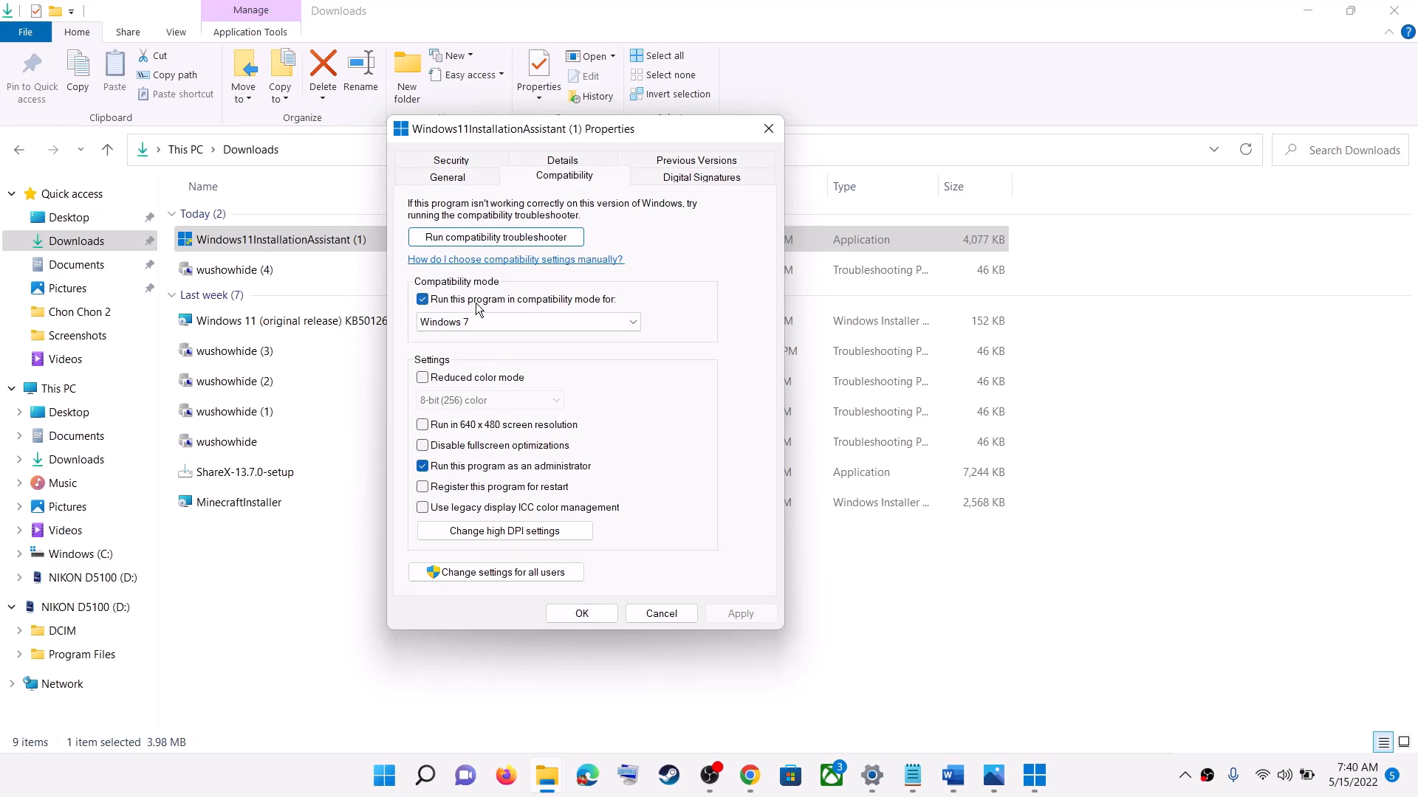
Step: Select Windows 7 as the installer's compatibility mode, confirm the properties, and bring up the Installation Assistant's license terms
click(620, 315)
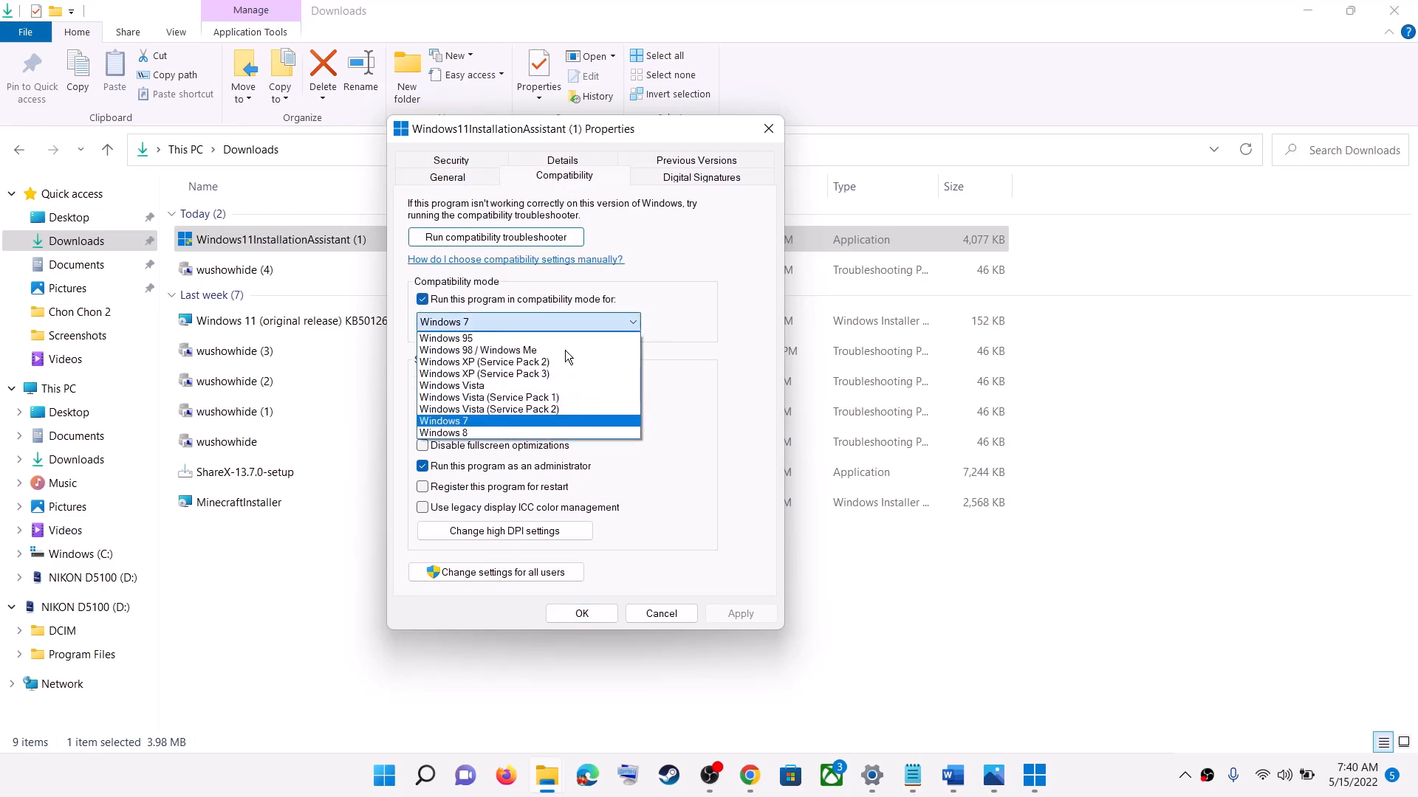
click(484, 428)
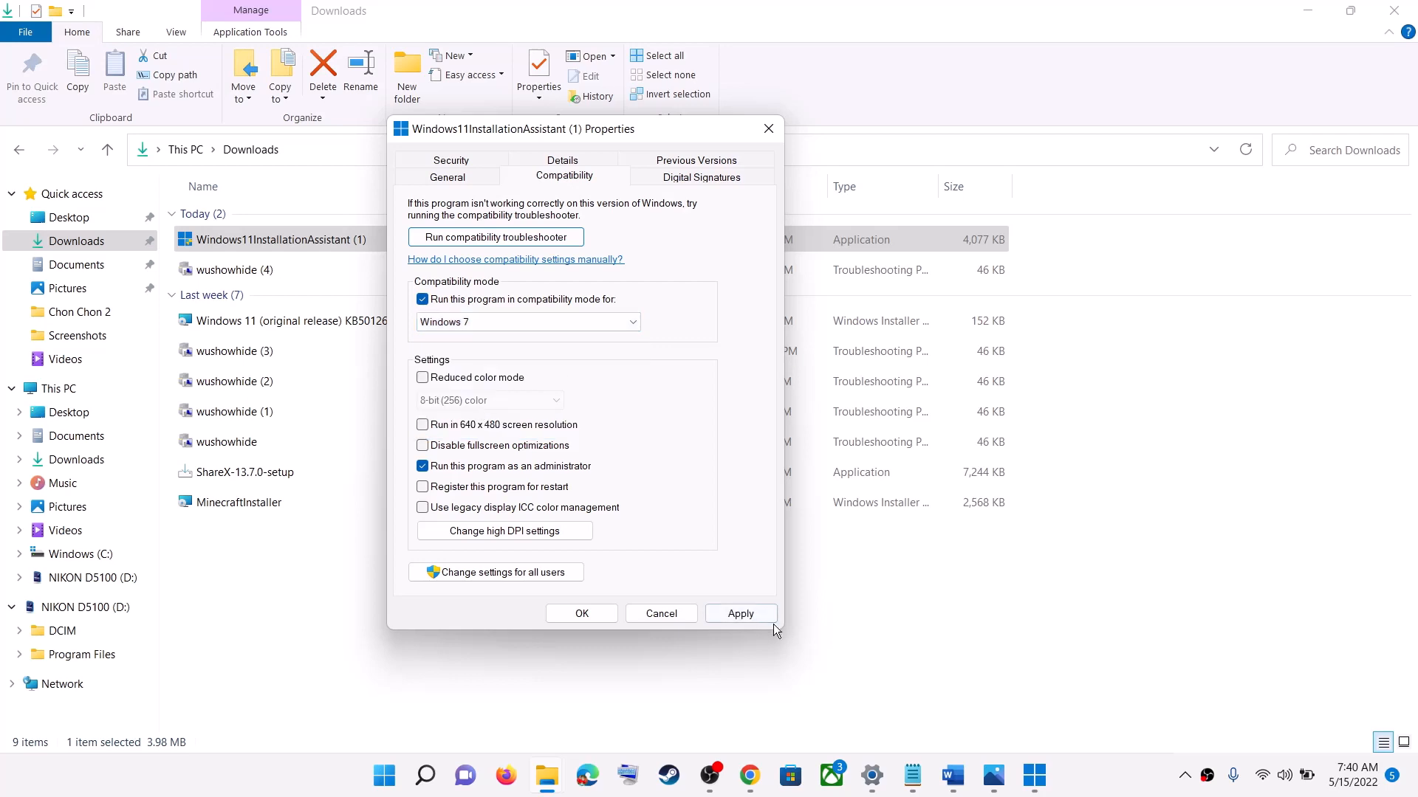
click(584, 614)
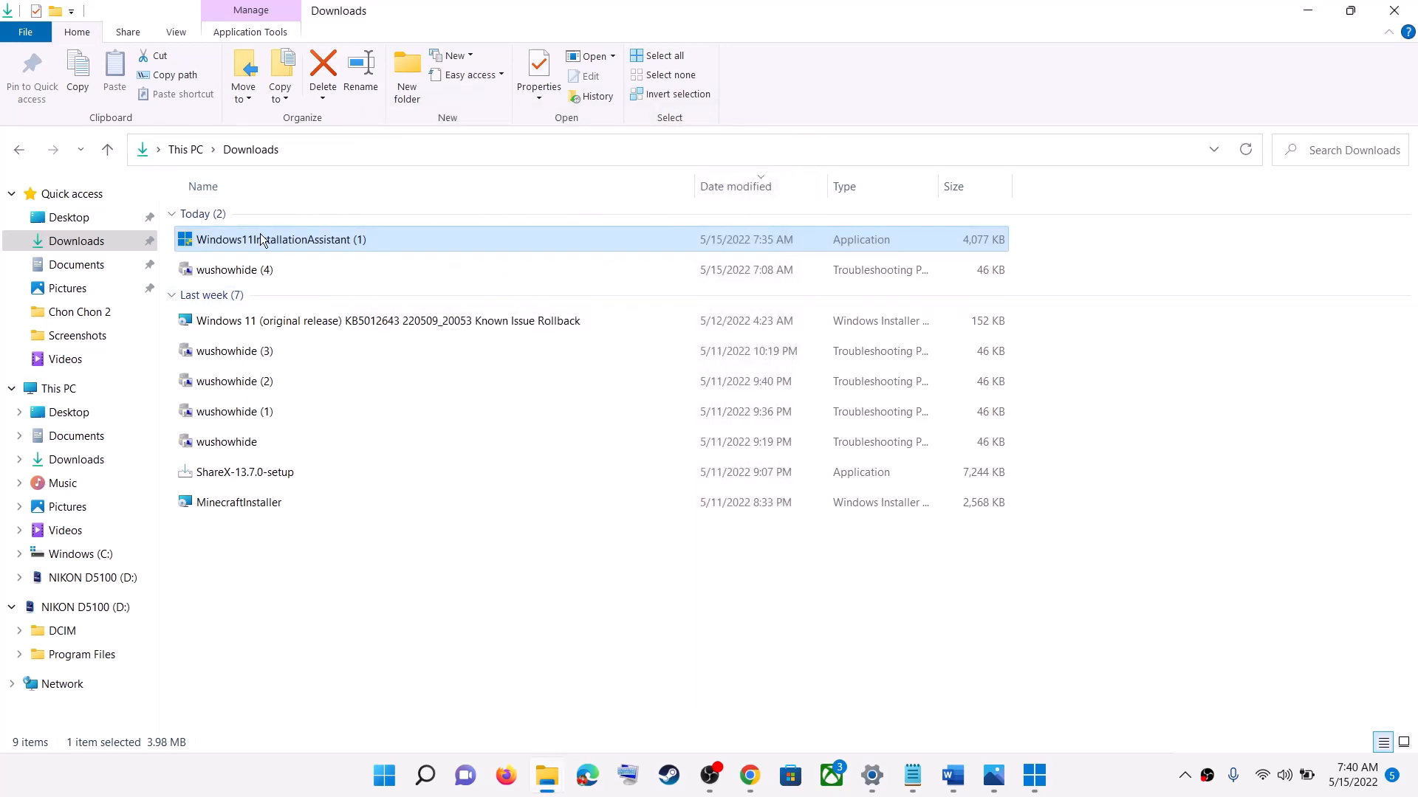
click(1044, 790)
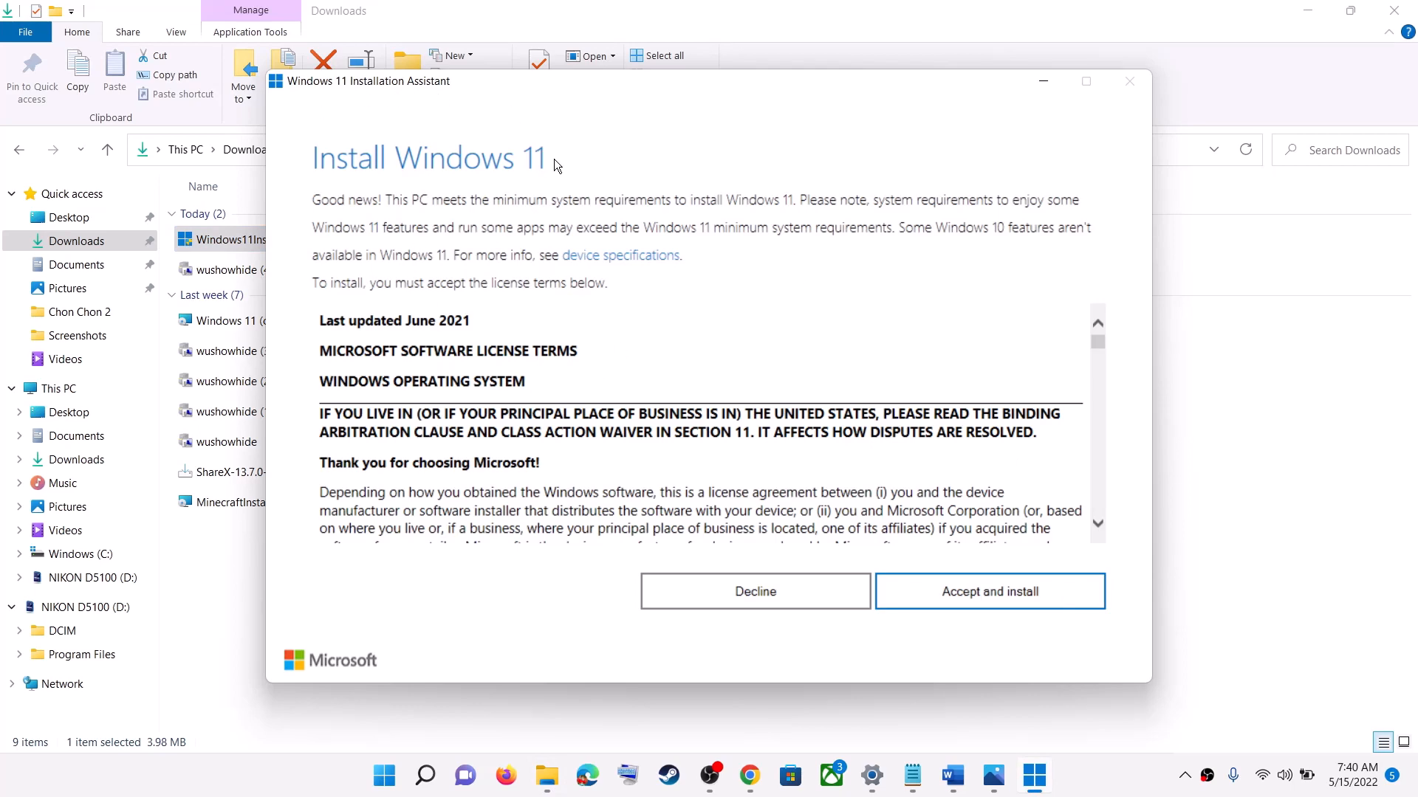
click(990, 591)
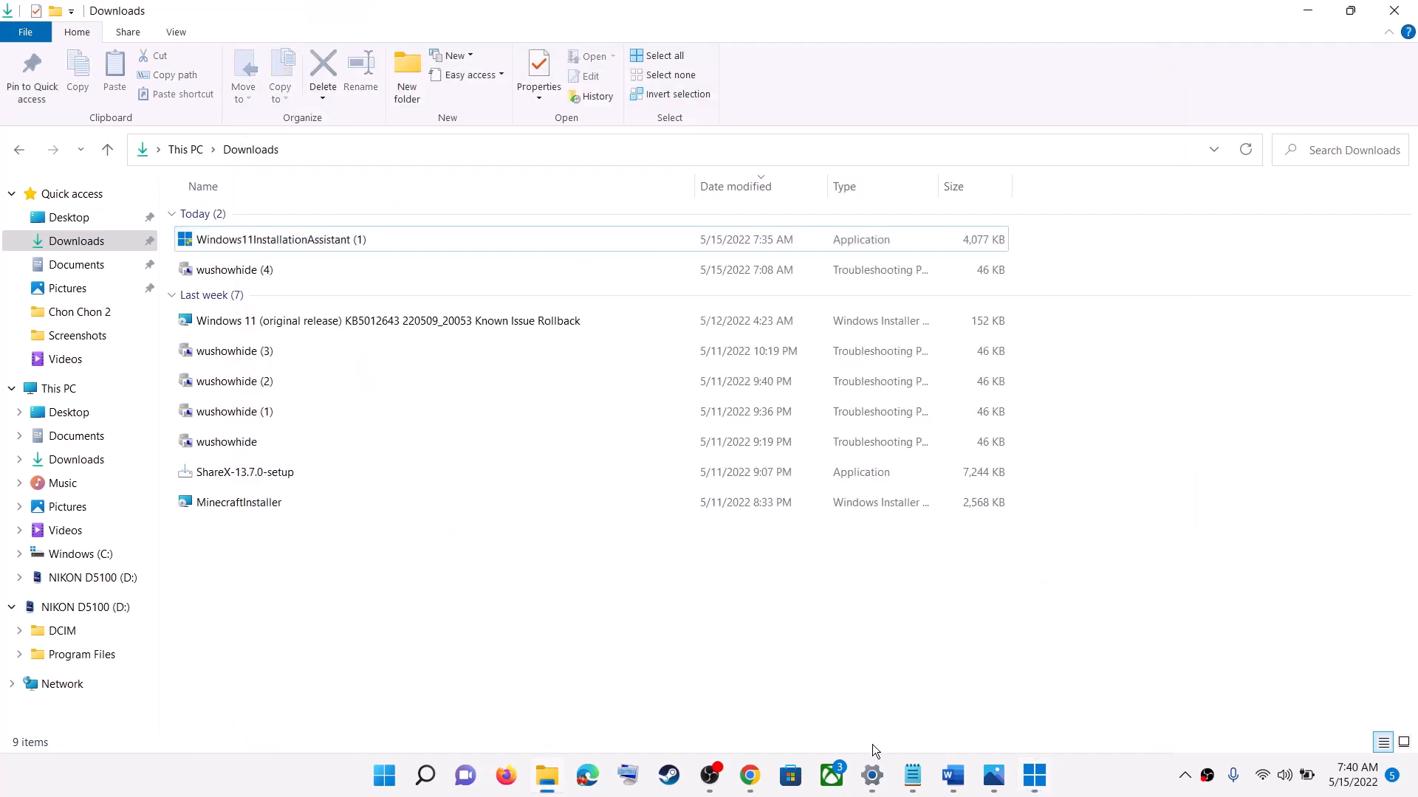
Step: In the Word document, highlight the Step 4 heading and copy the reset commands from SC config trustedinstaller through net start appidsvc
click(954, 776)
scroll(389, 406, down, 3)
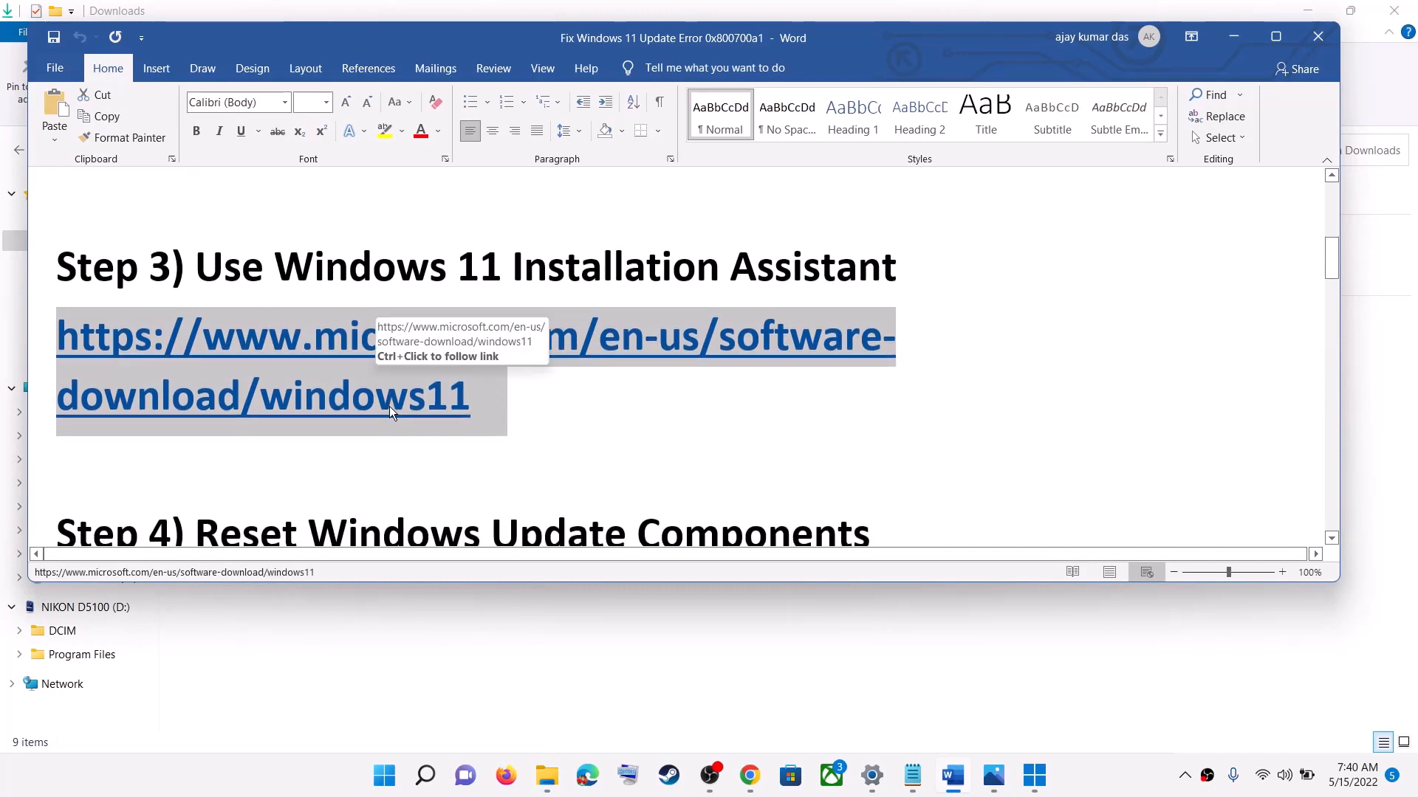
scroll(389, 406, down, 3)
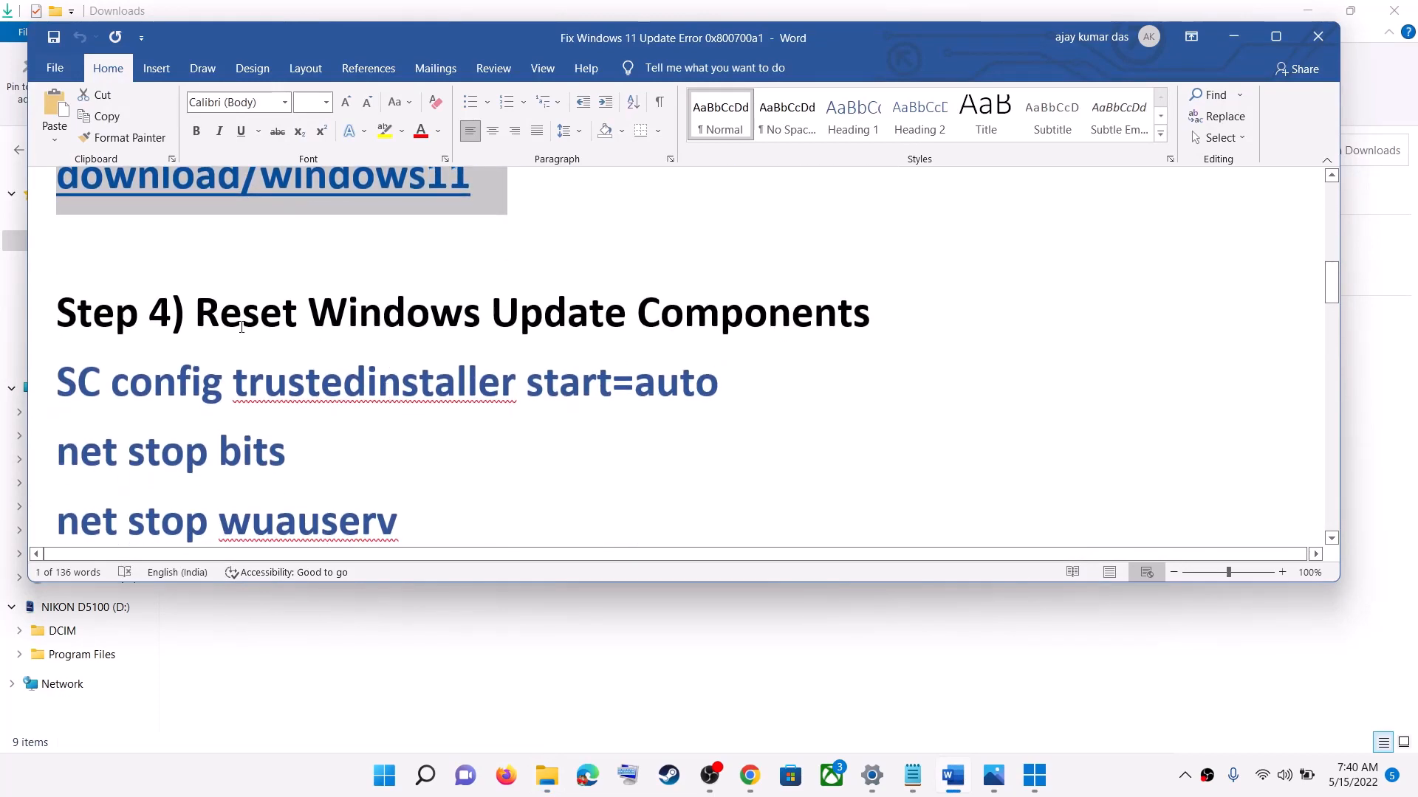
drag(208, 310, 934, 303)
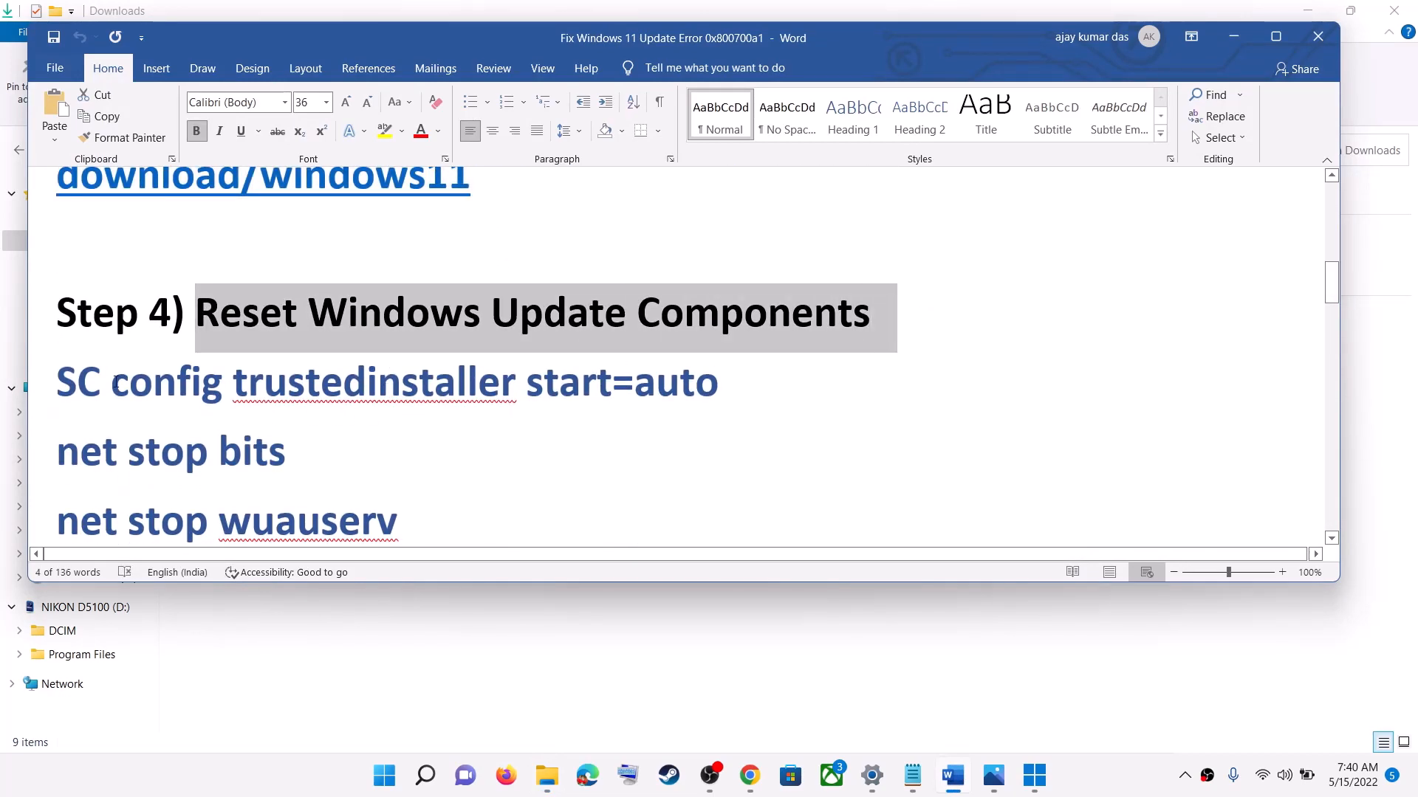
drag(67, 378, 381, 287)
right_click(331, 262)
click(364, 289)
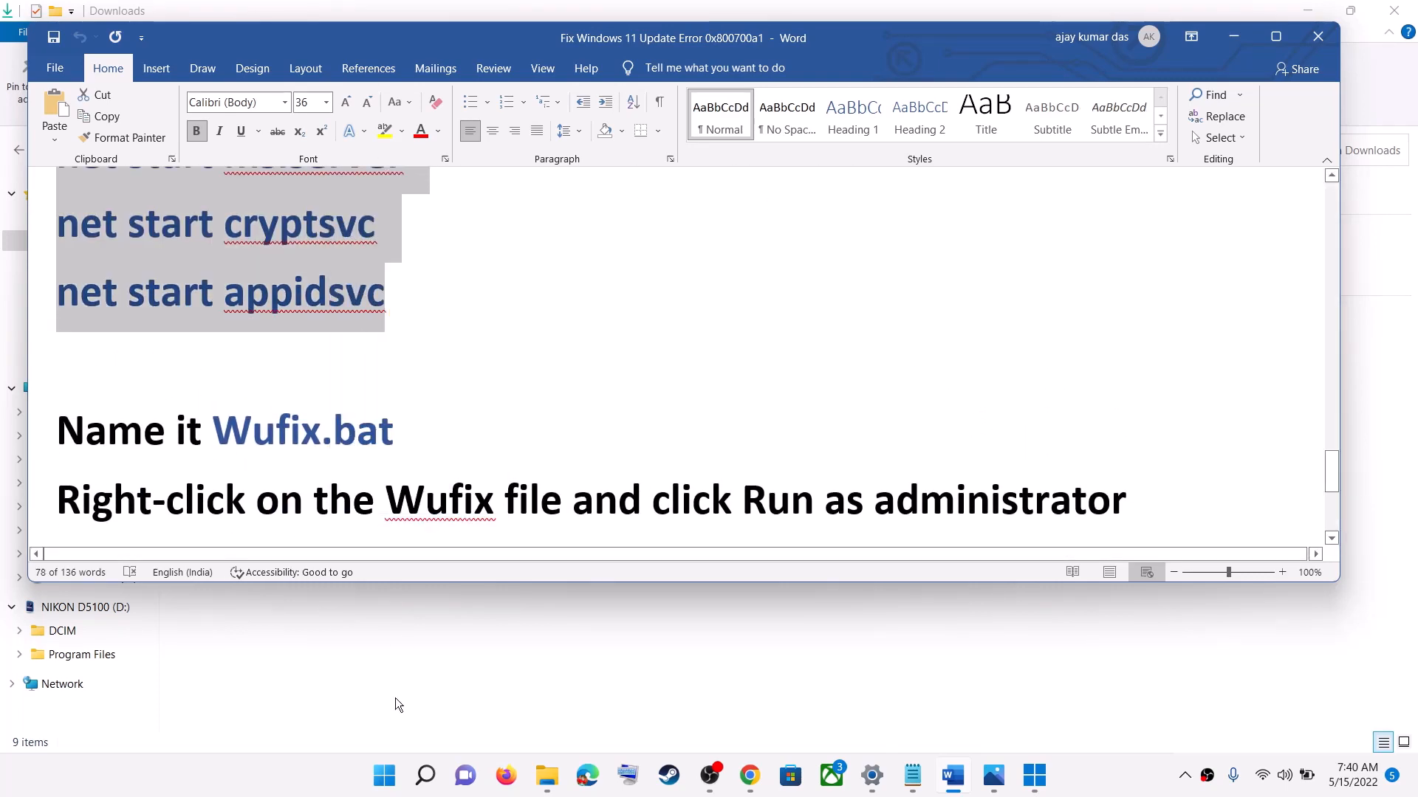
Step: Find and open Notepad, and paste the copied Windows Update reset commands into a blank file
click(382, 784)
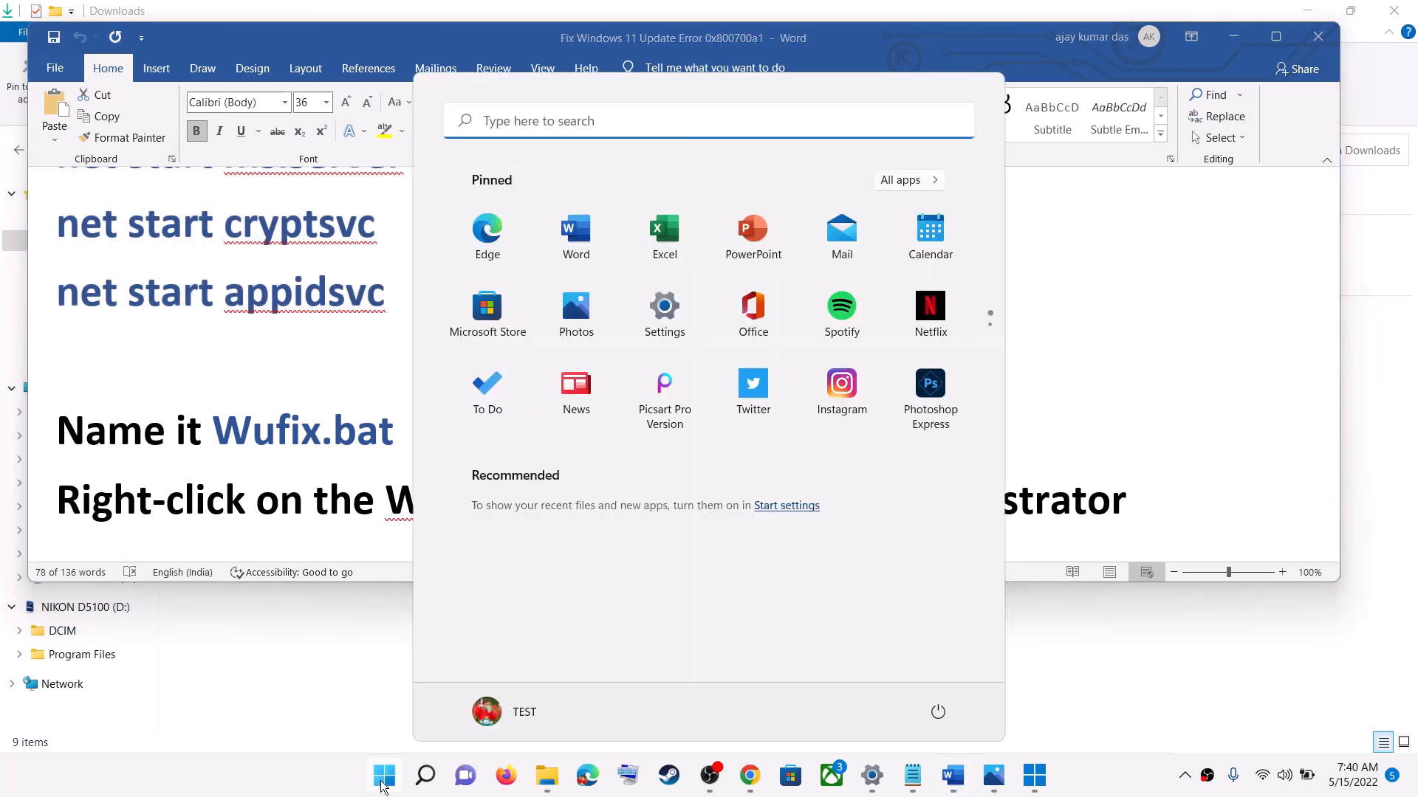
text(notepad)
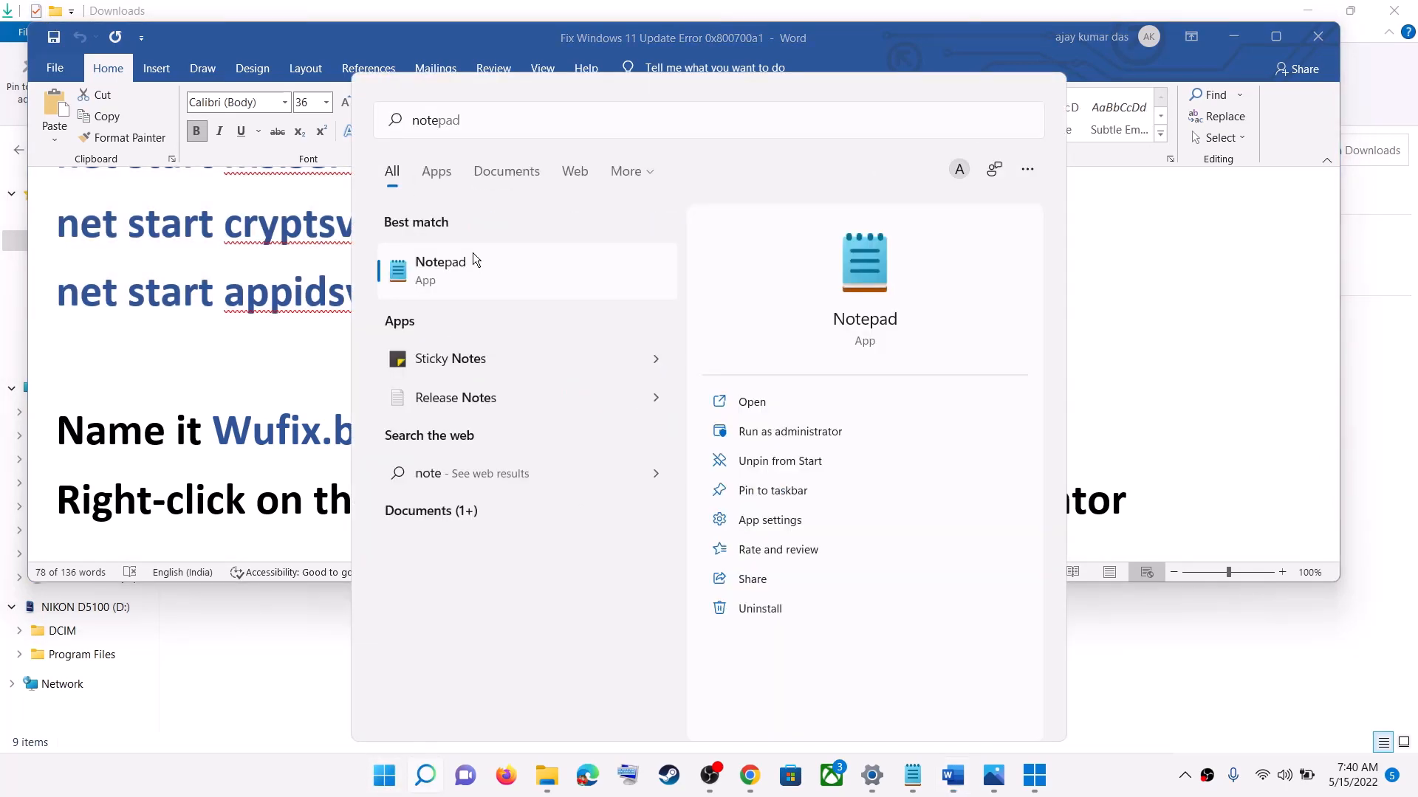
click(473, 255)
right_click(722, 301)
click(827, 436)
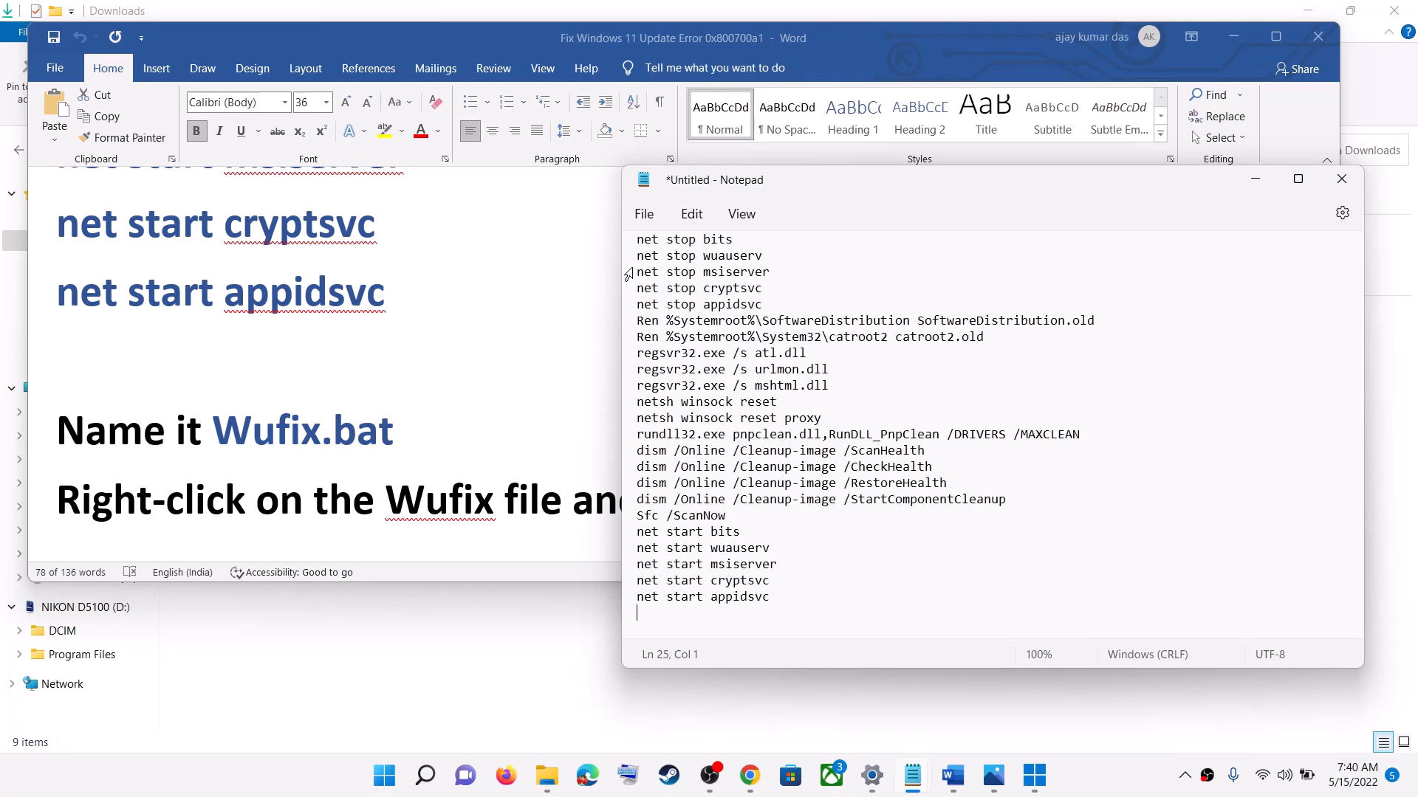
Step: Start saving the Notepad file under a new name, and copy the name Wufix.bat from the Word document
click(644, 213)
click(680, 358)
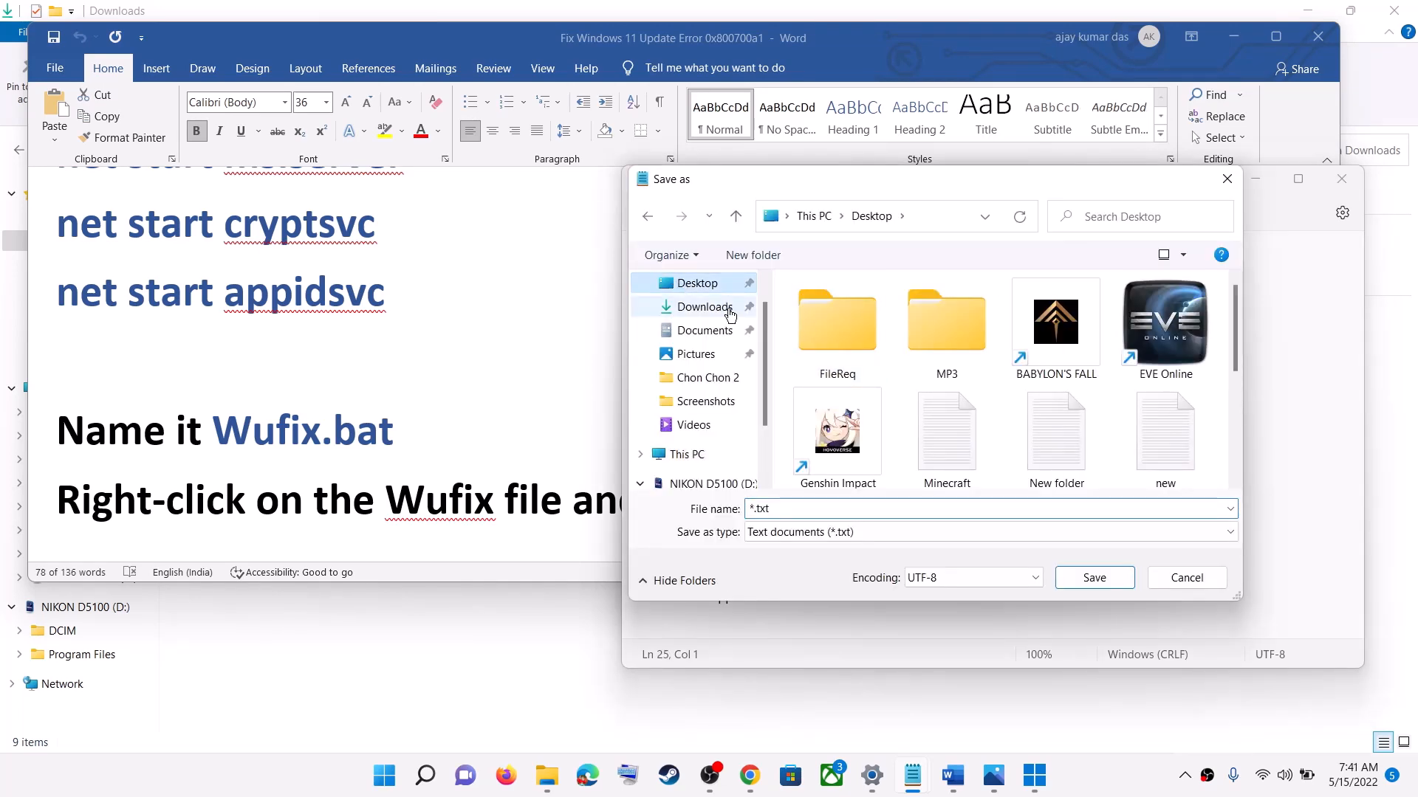
click(382, 425)
drag(414, 428, 212, 428)
right_click(269, 436)
click(309, 472)
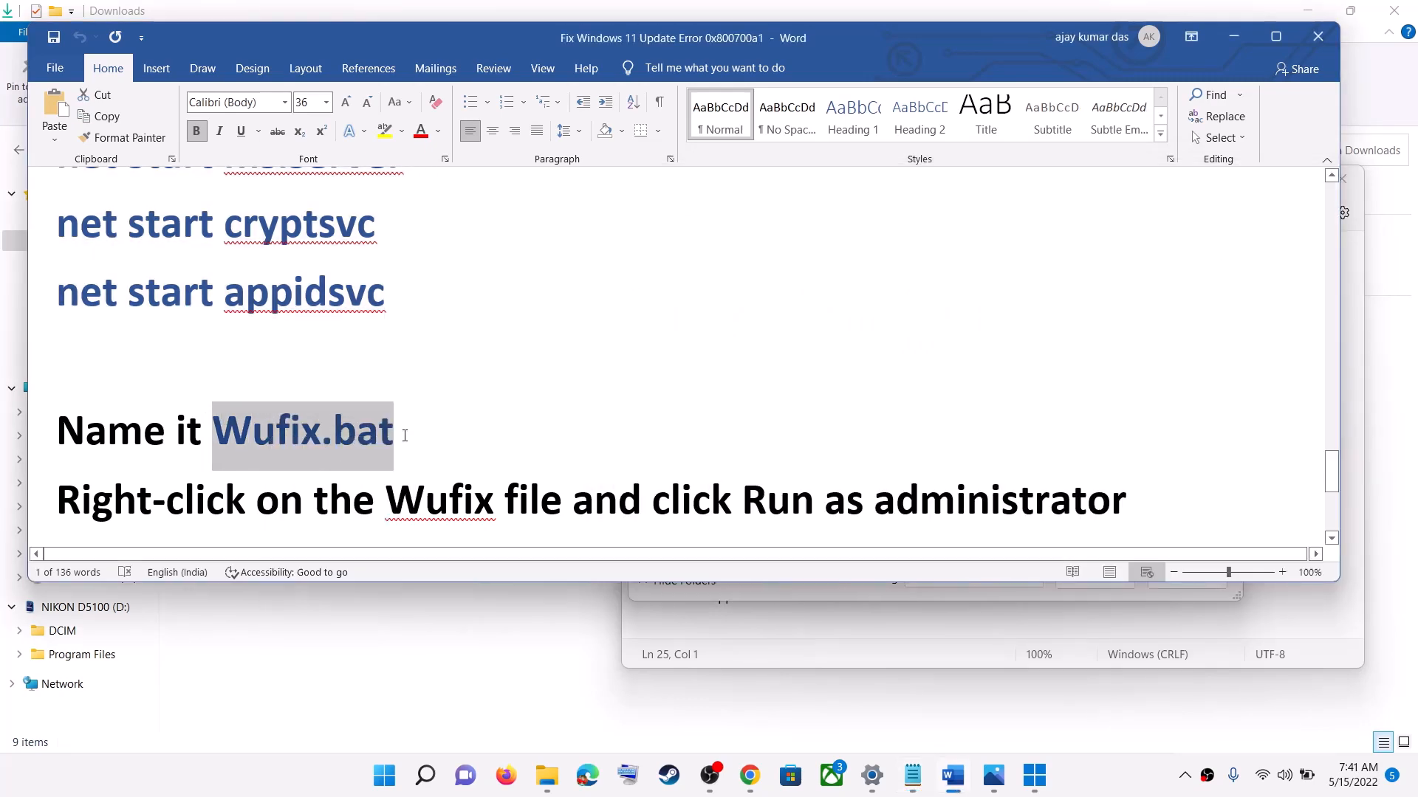
Step: Save the file to the Desktop as Wufix.bat with the type All files, and close Notepad
key(alt+Tab)
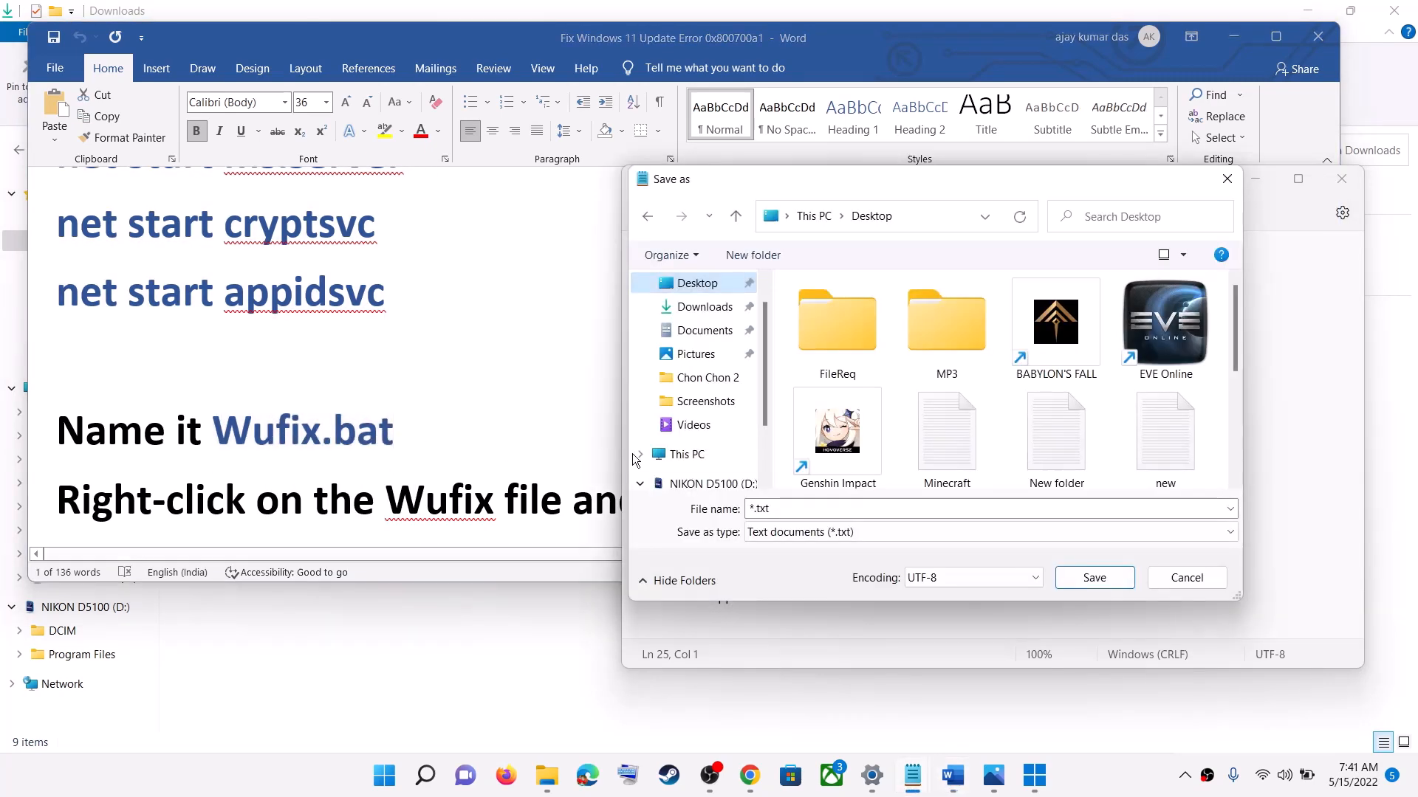
drag(842, 510, 633, 515)
key(ctrl+v)
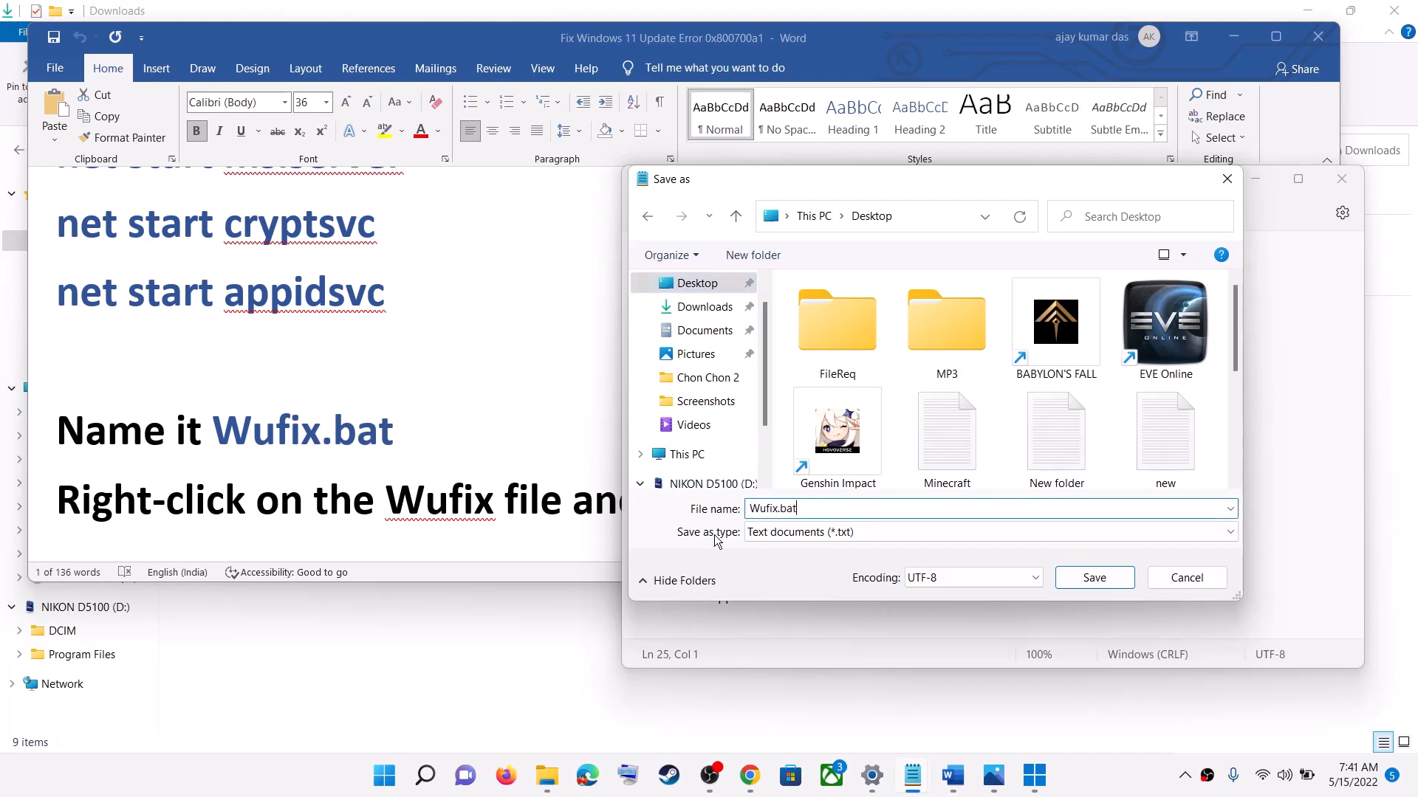
click(807, 536)
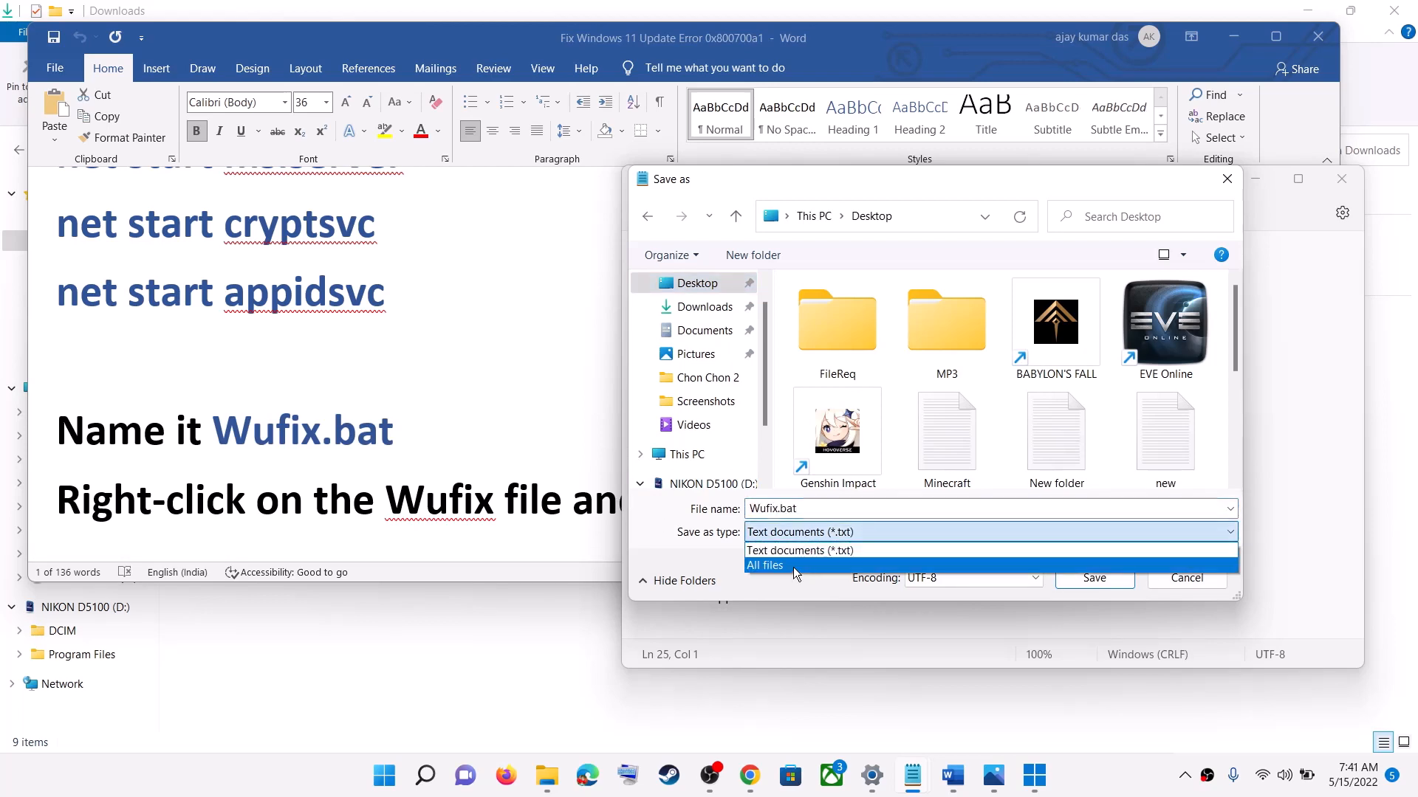
click(794, 565)
click(1094, 579)
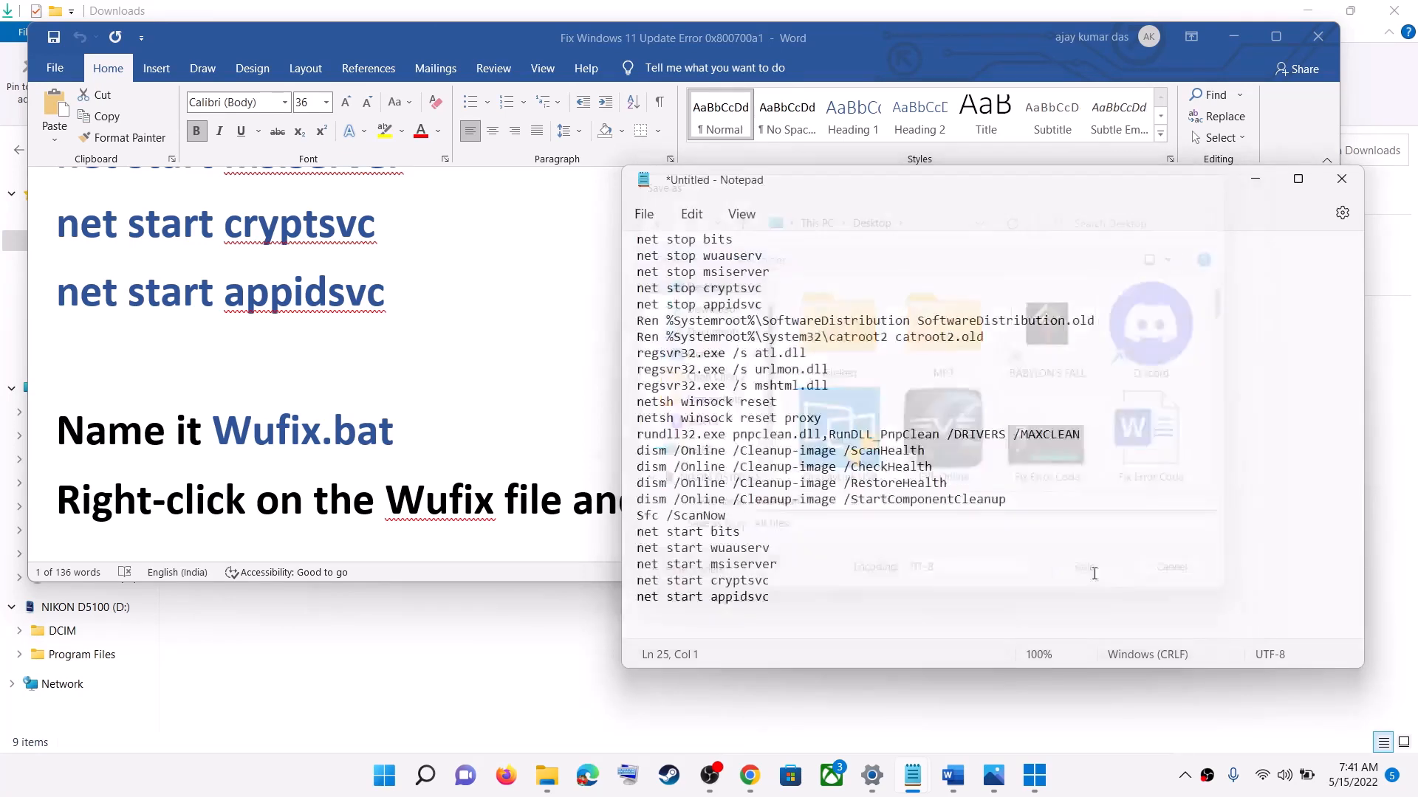
click(1343, 164)
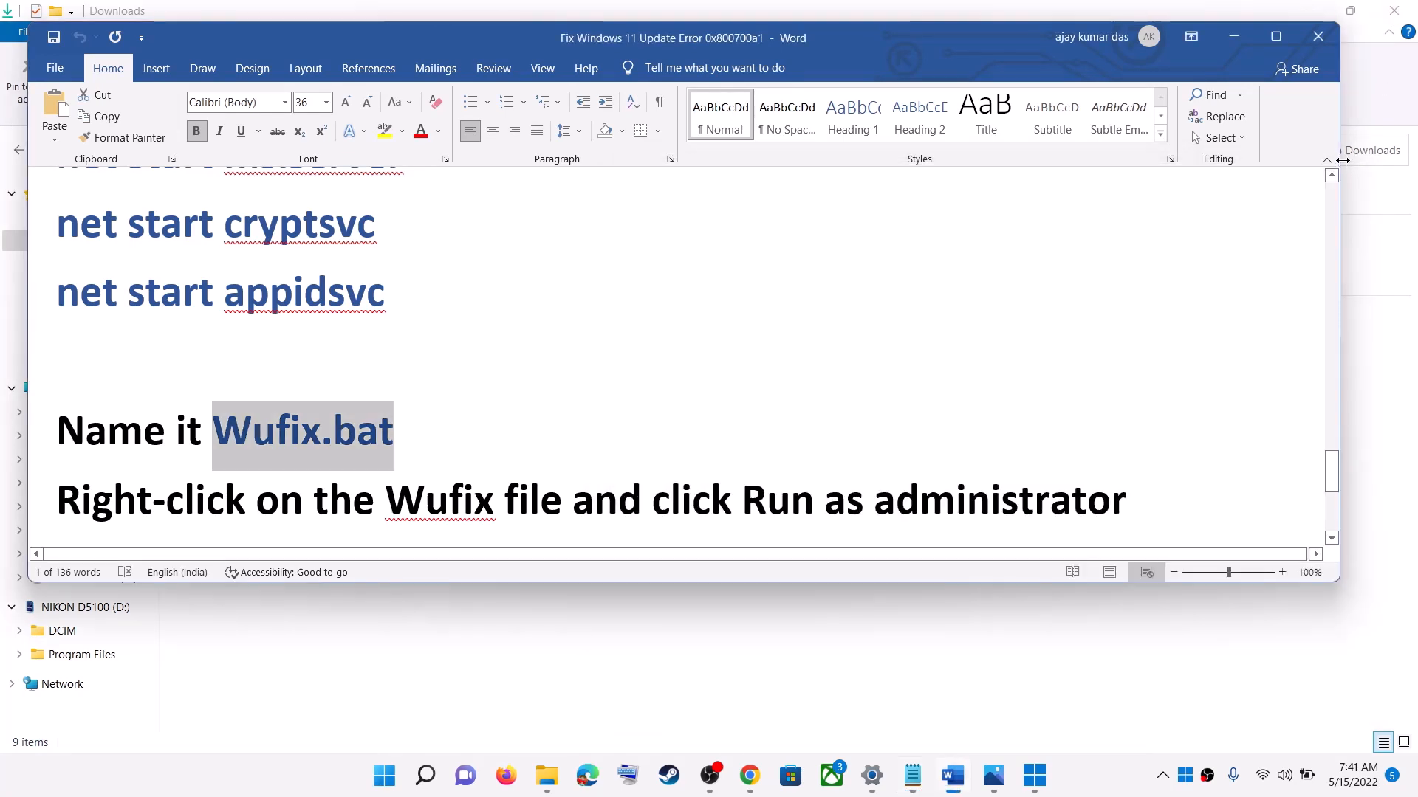
Step: Run the Wufix file from the desktop as administrator, allow it, and move its command window towards the screen's centre
key(super+d)
right_click(599, 46)
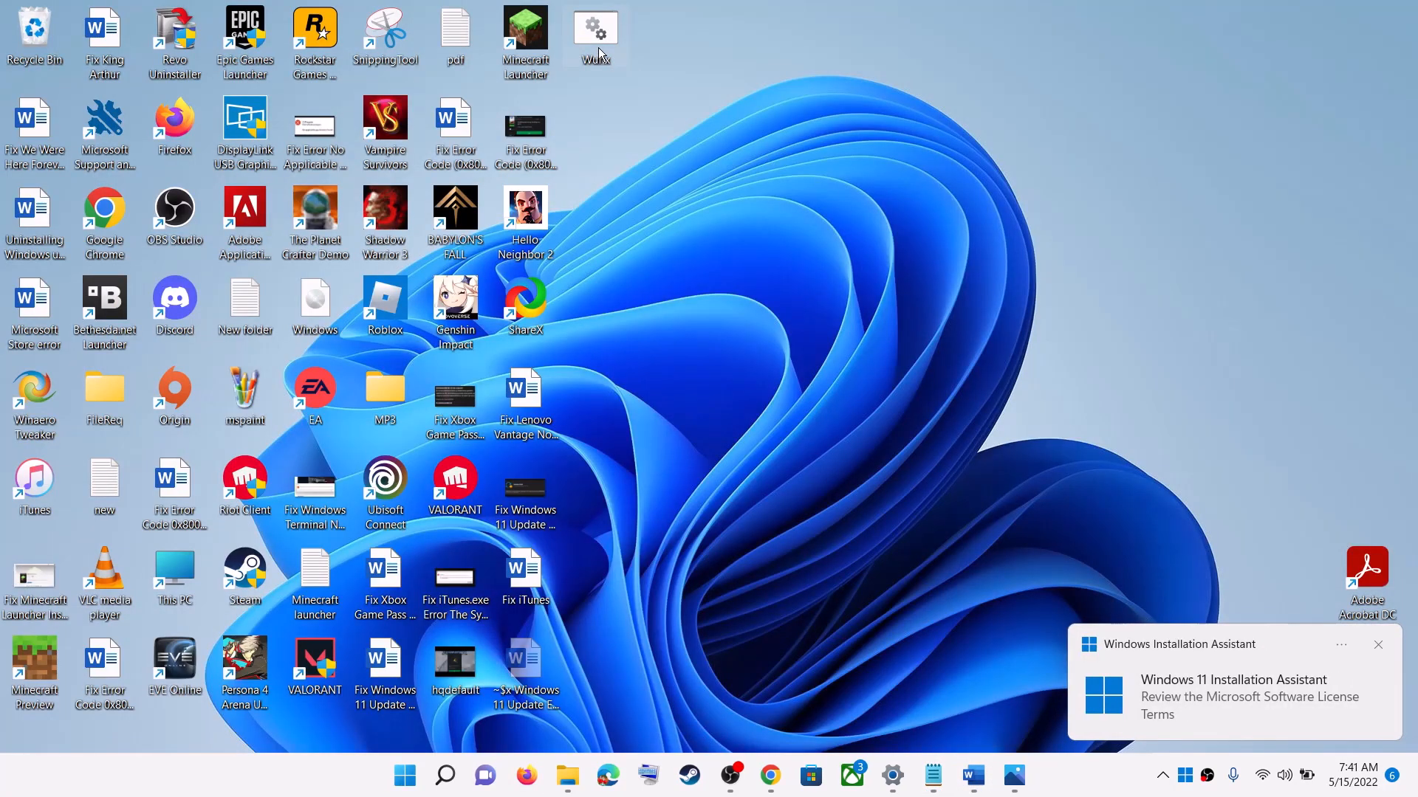
click(669, 31)
right_click(599, 38)
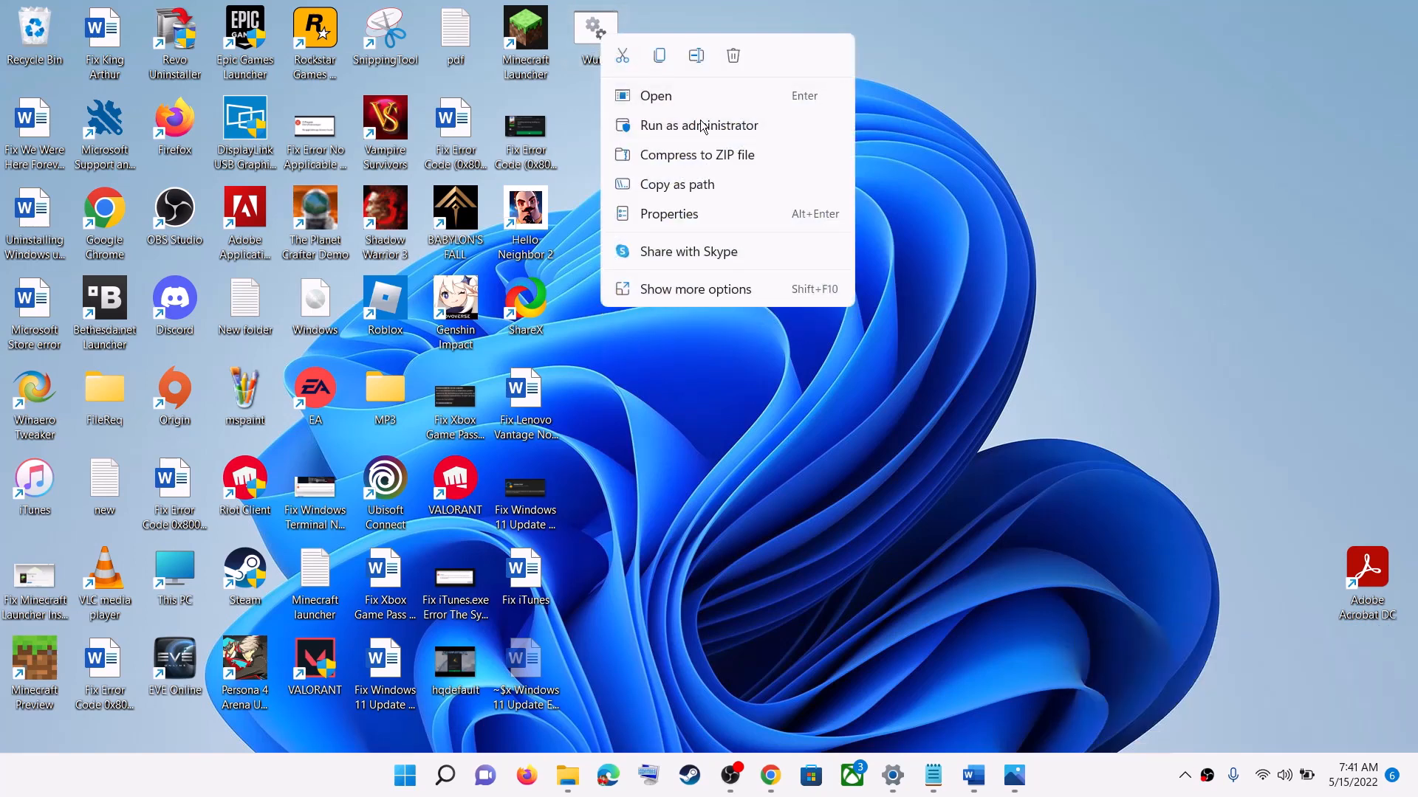
click(728, 127)
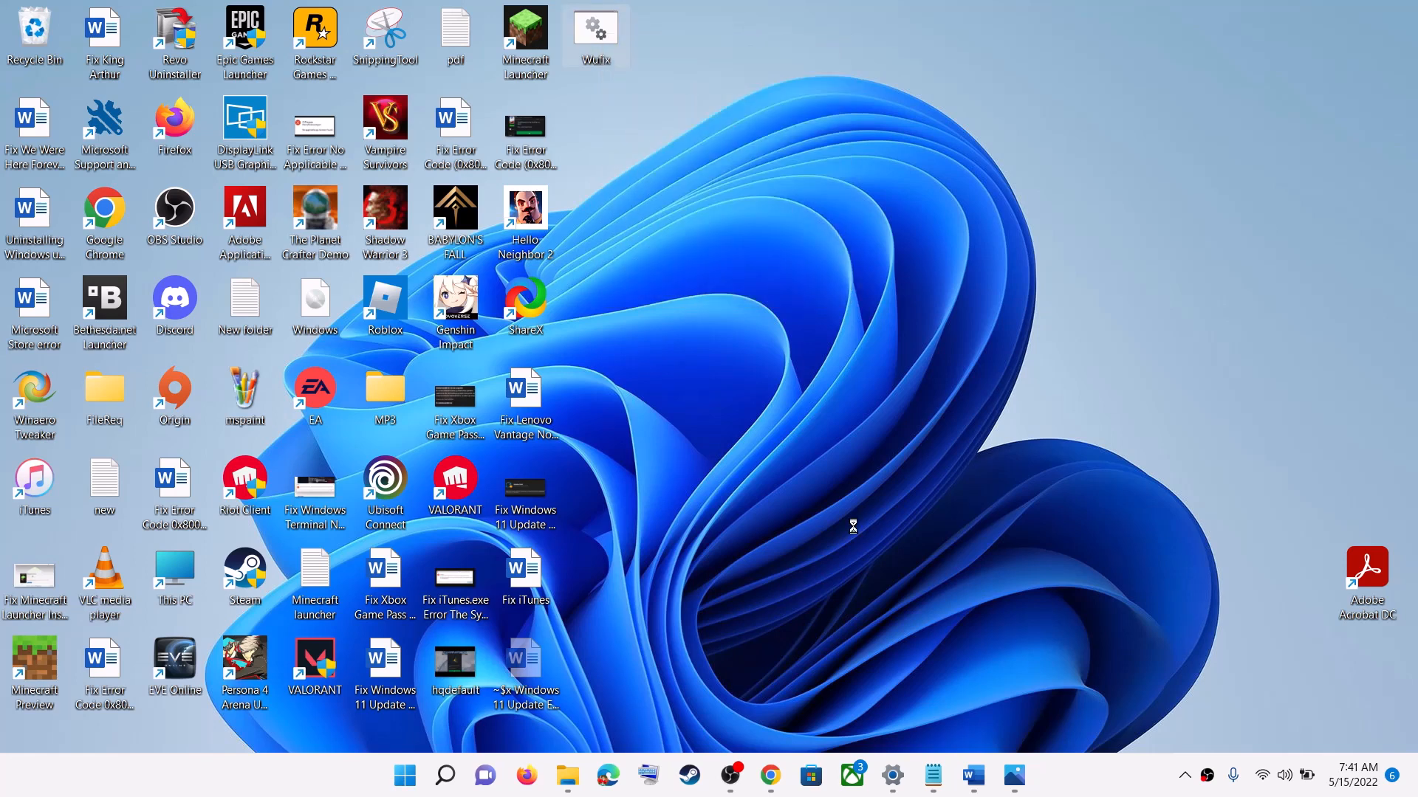
click(623, 525)
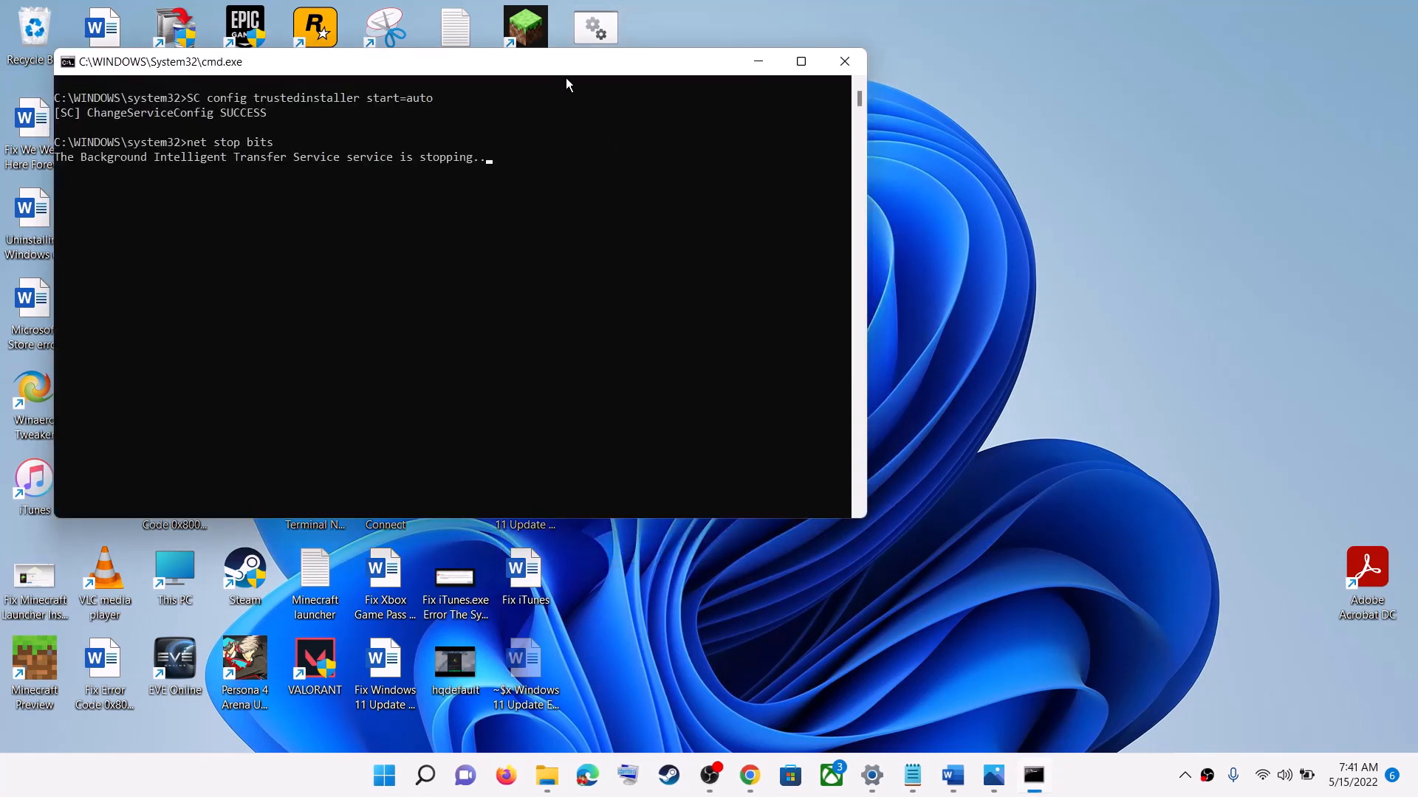
drag(570, 69, 776, 183)
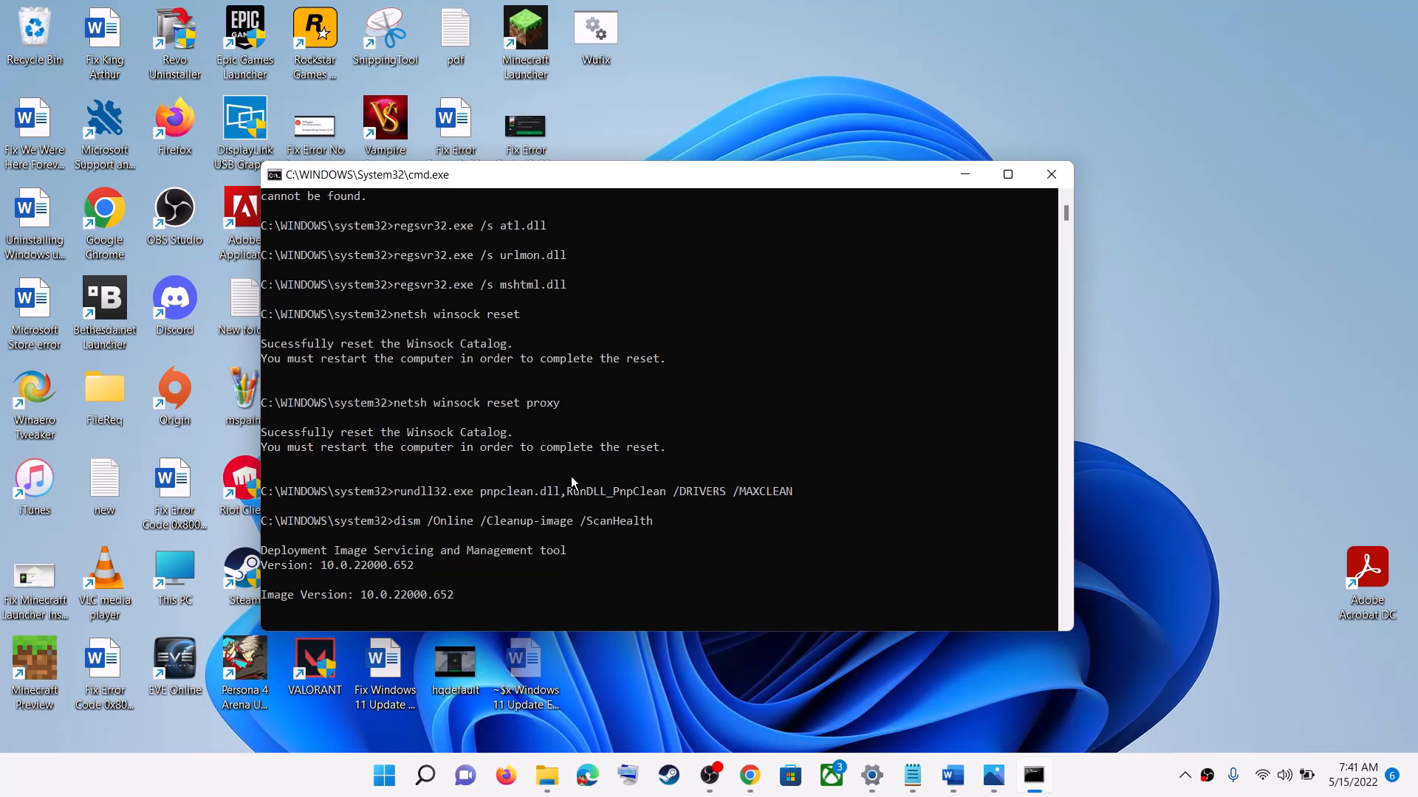
Step: View the Restart option among the power options, and leave without restarting the PC
click(384, 775)
click(948, 723)
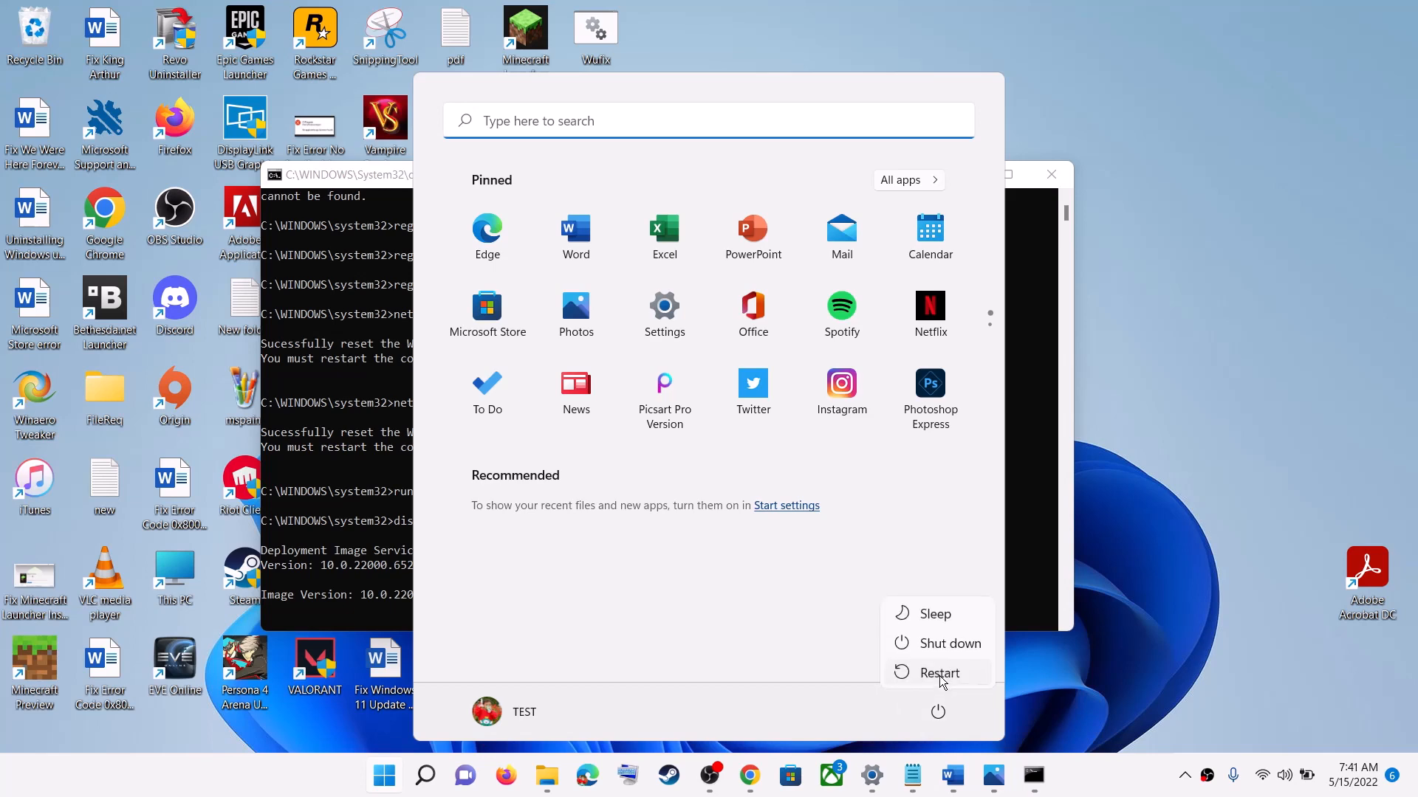
key(Escape)
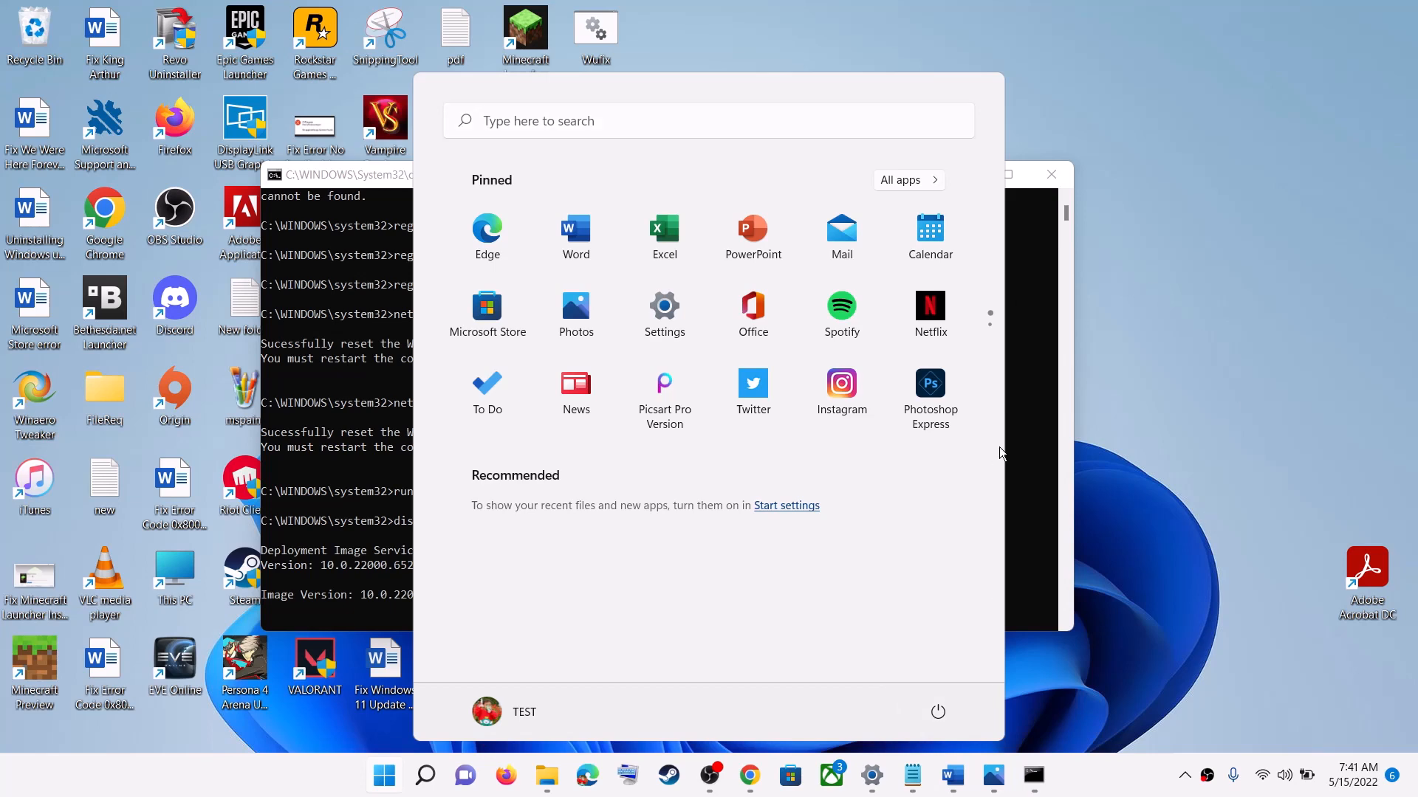
Step: Return to the Word document and highlight the Step 5 heading text Use Media Creation Tool
click(951, 782)
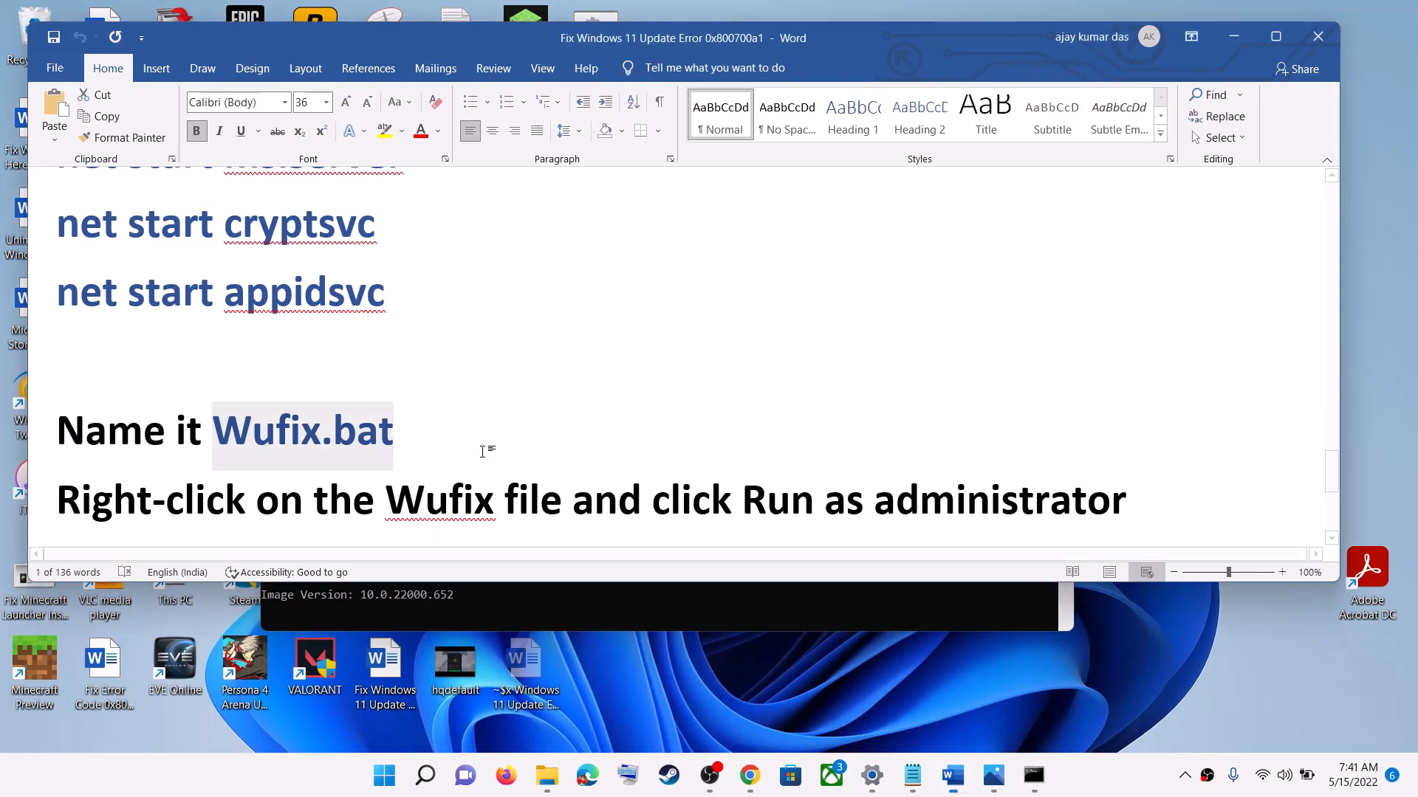
scroll(484, 449, down, 4)
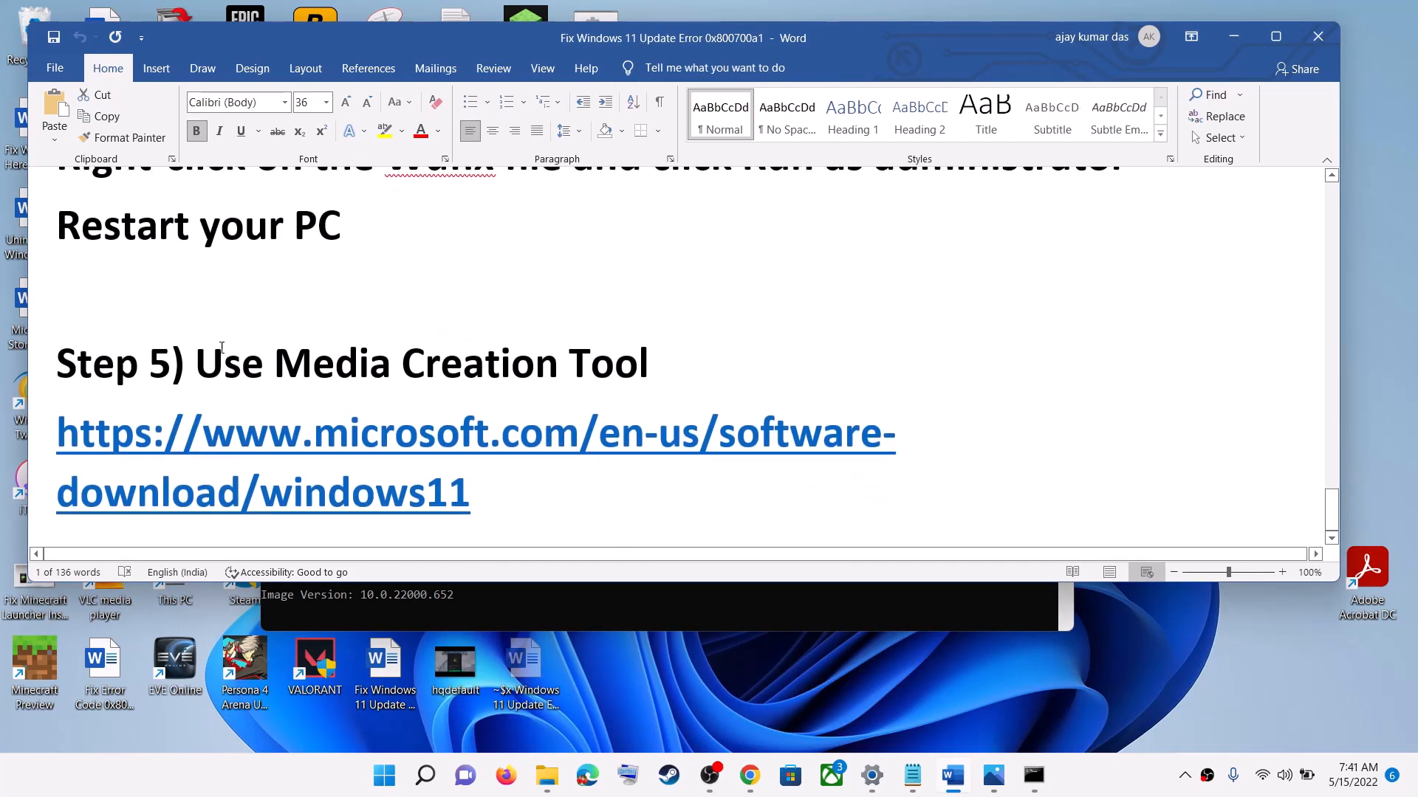
drag(222, 347, 775, 342)
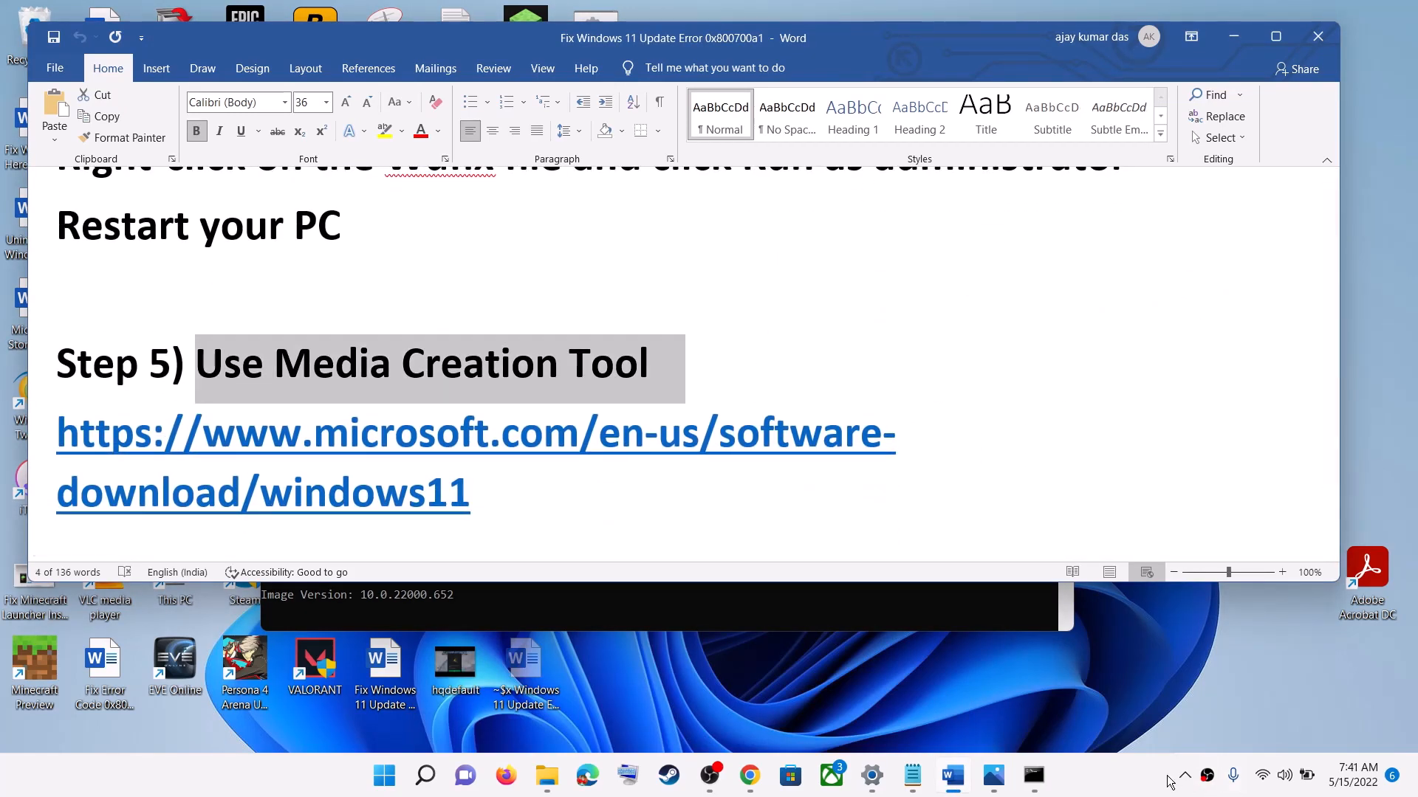
click(1129, 776)
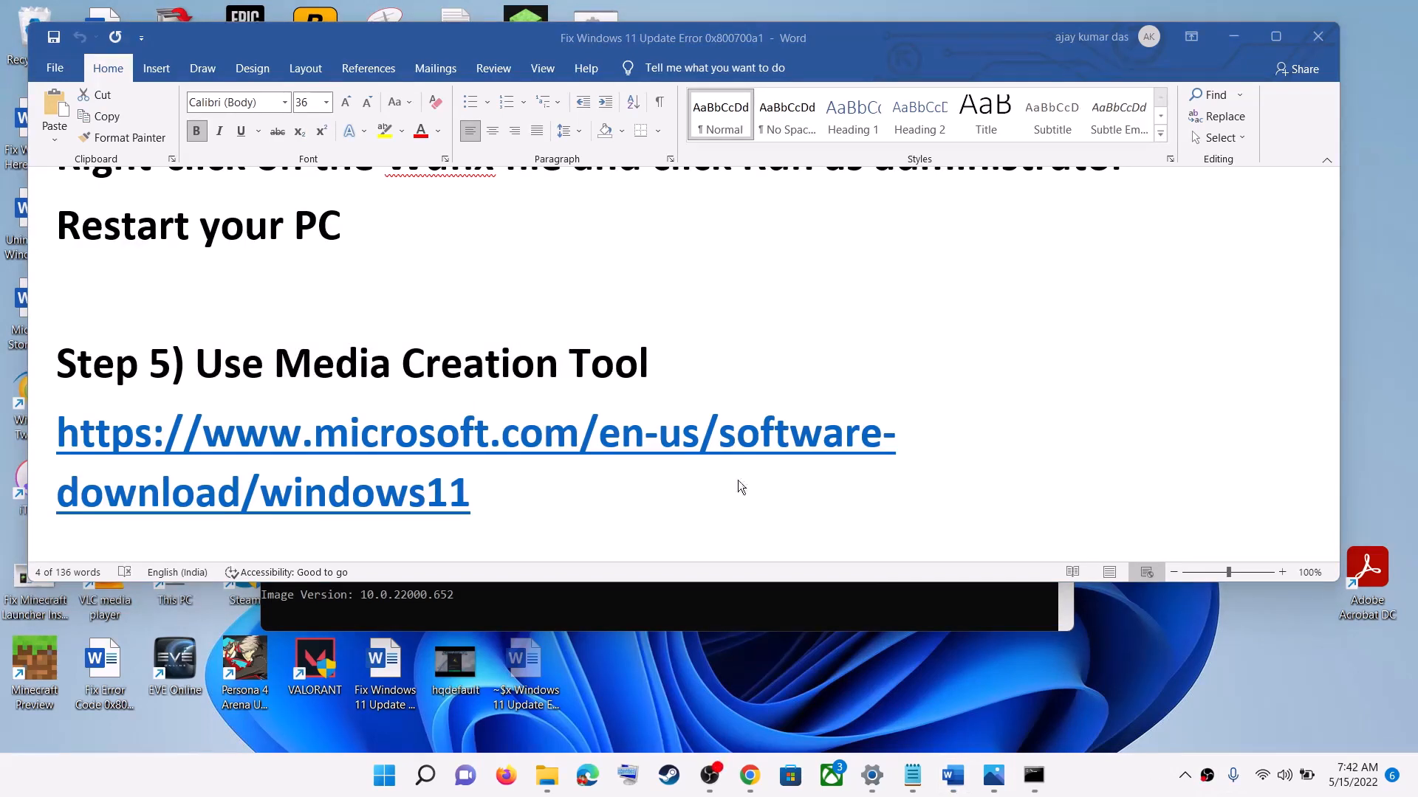
Step: Open the Windows 11 download page linked under Step 5 and highlight the media creation tool text under Create Windows 11 Installation Media
click(407, 480)
triple_click(408, 480)
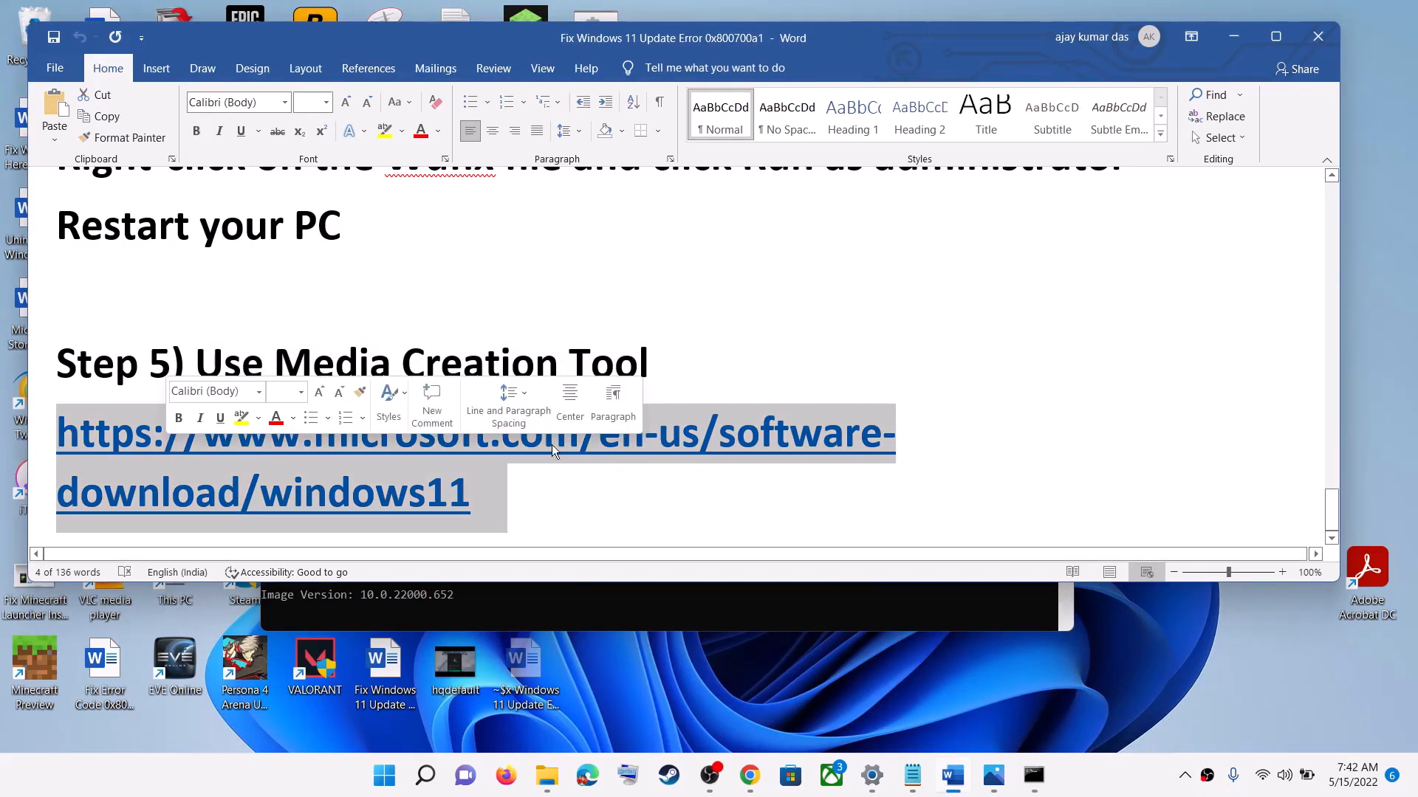
ctrl+click(484, 414)
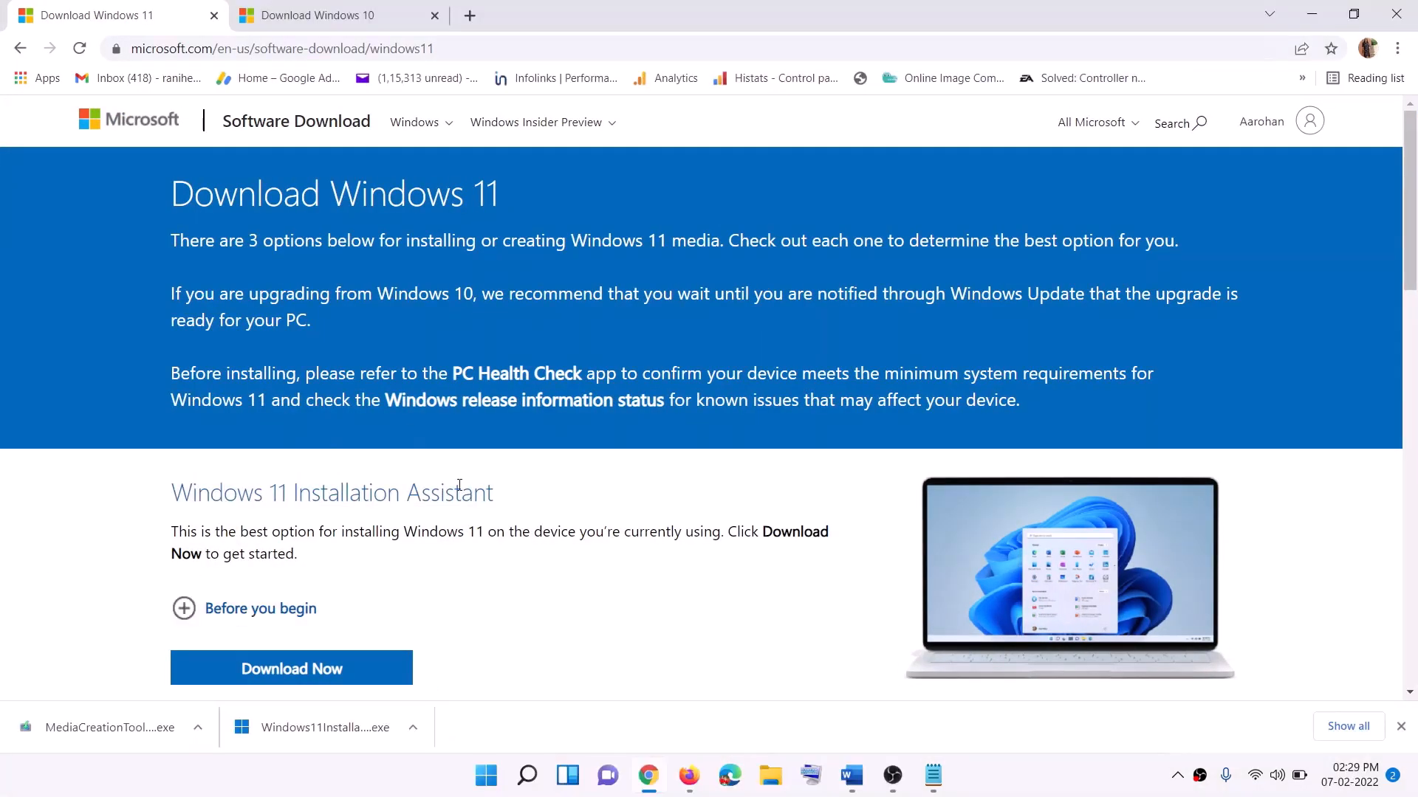
scroll(443, 514, down, 2)
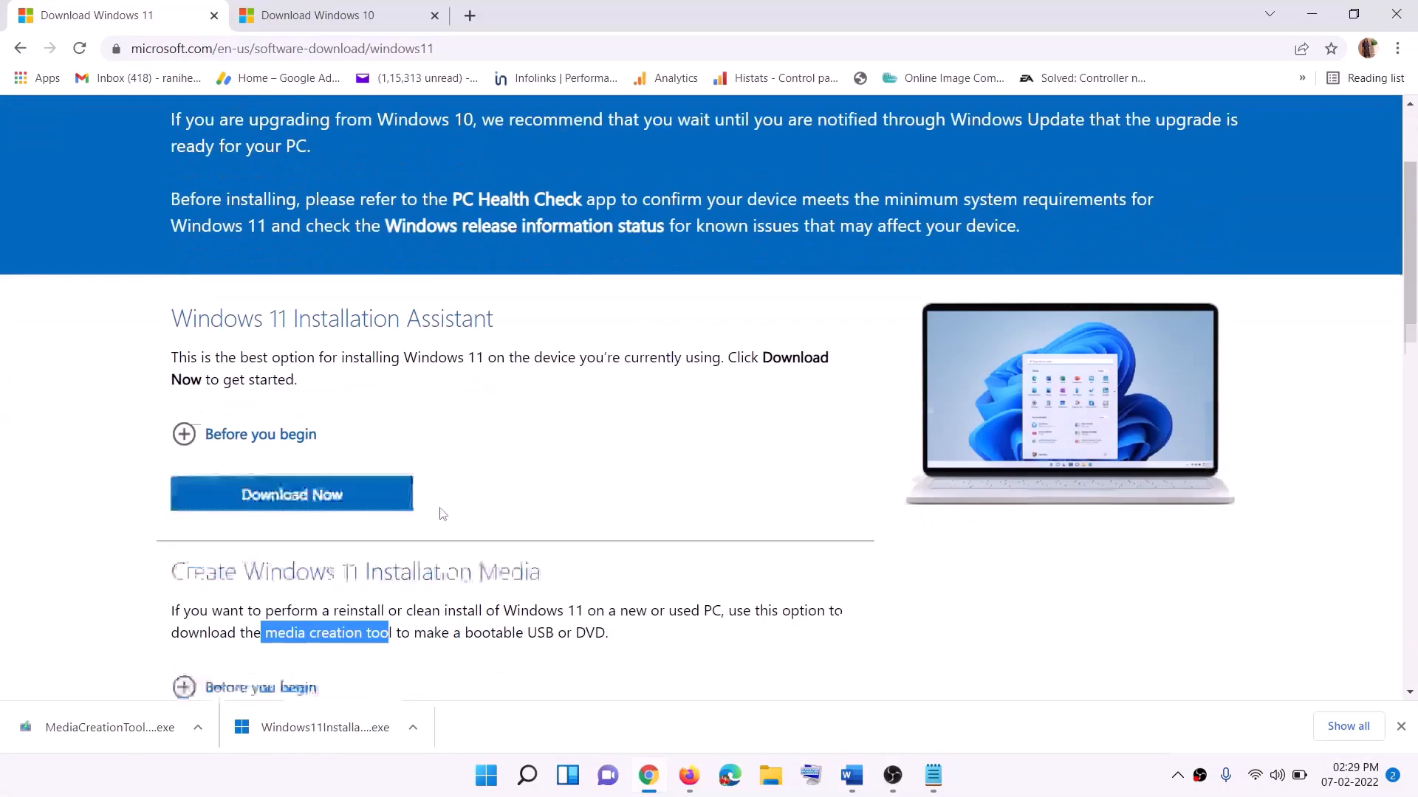
scroll(443, 515, down, 2)
click(269, 441)
drag(266, 440, 410, 443)
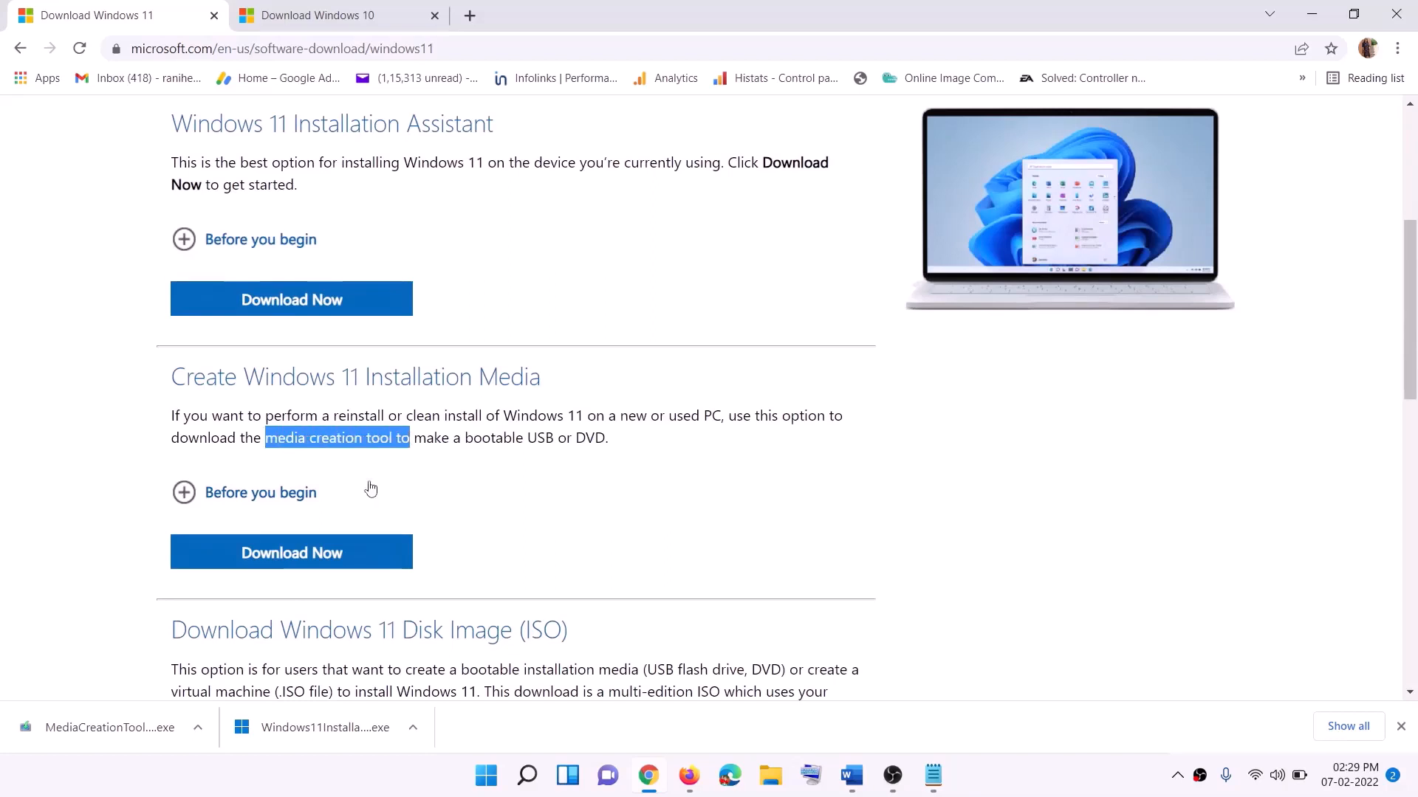
Step: Download the Windows 11 media creation tool, run it with permission to make changes, and accept its license terms
click(282, 561)
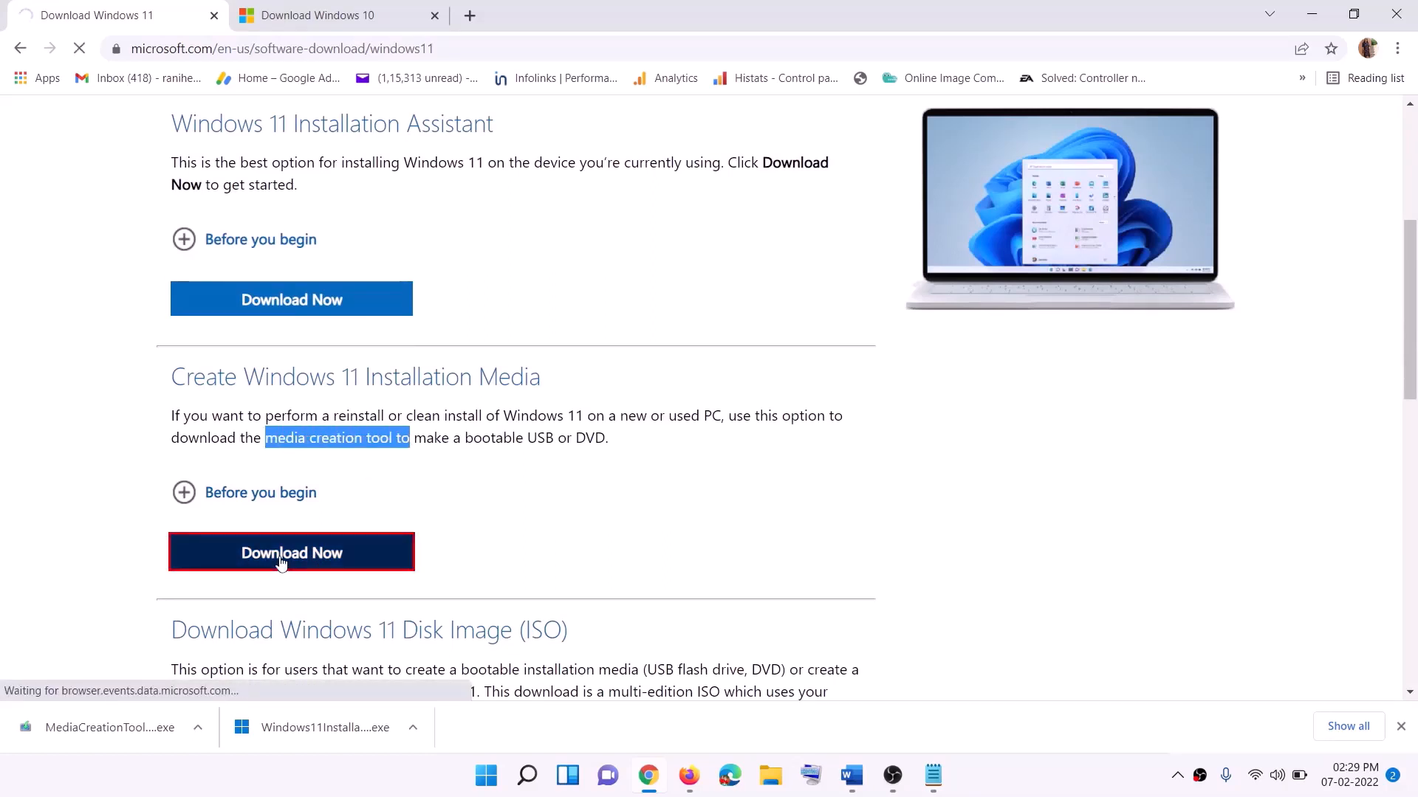
click(100, 739)
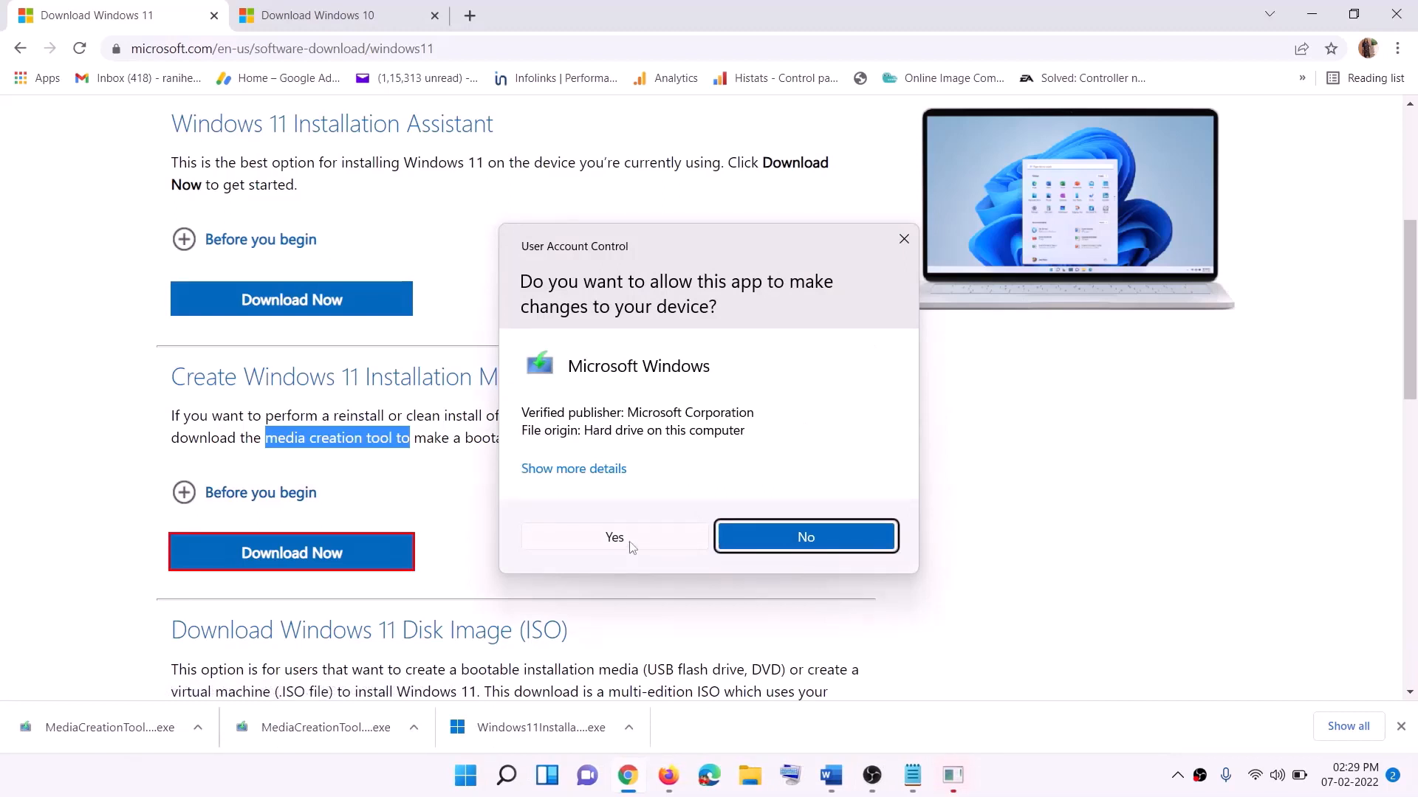
click(632, 547)
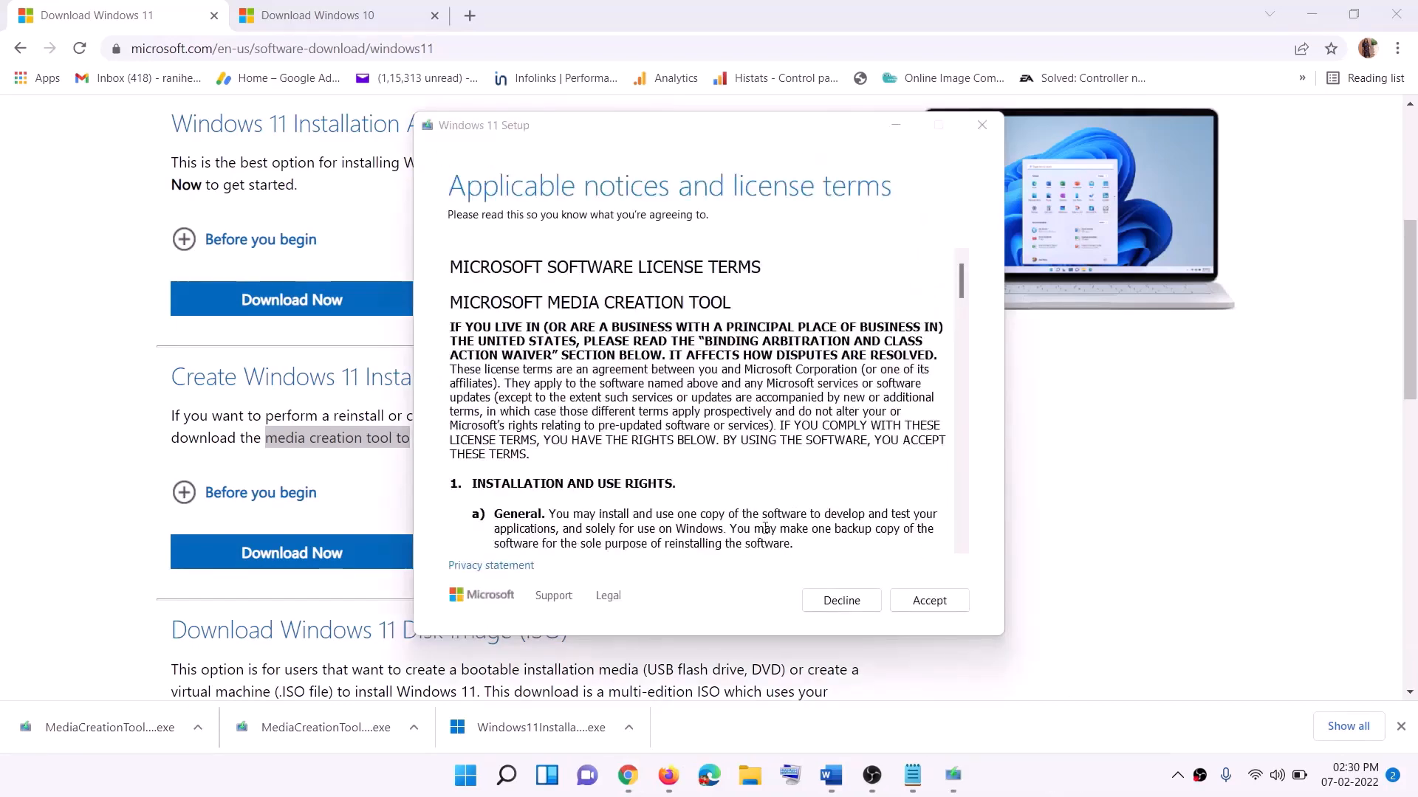
click(912, 604)
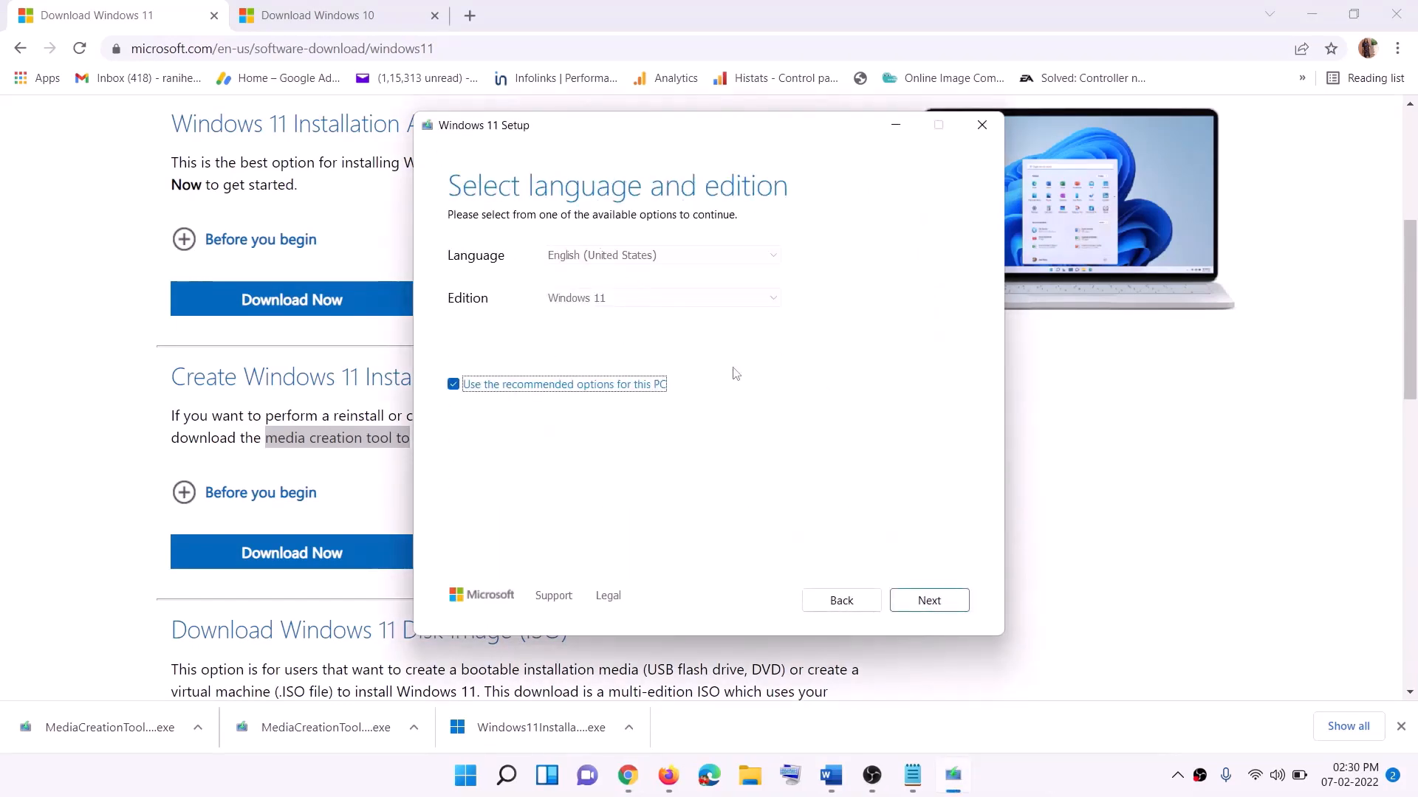
Step: Keep the recommended language and edition, choose ISO file as the media, and save it to the Desktop as Windows
click(923, 598)
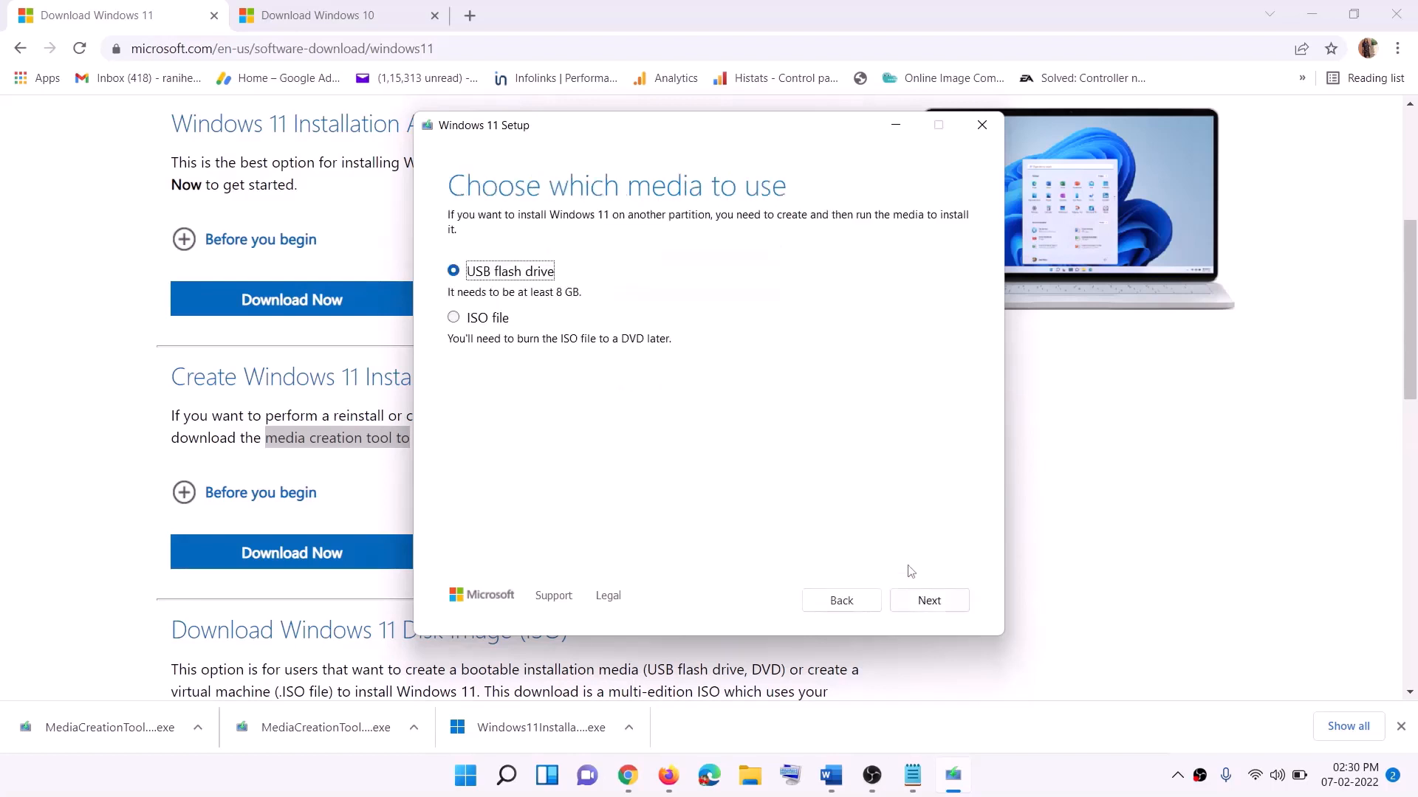
click(473, 319)
click(932, 601)
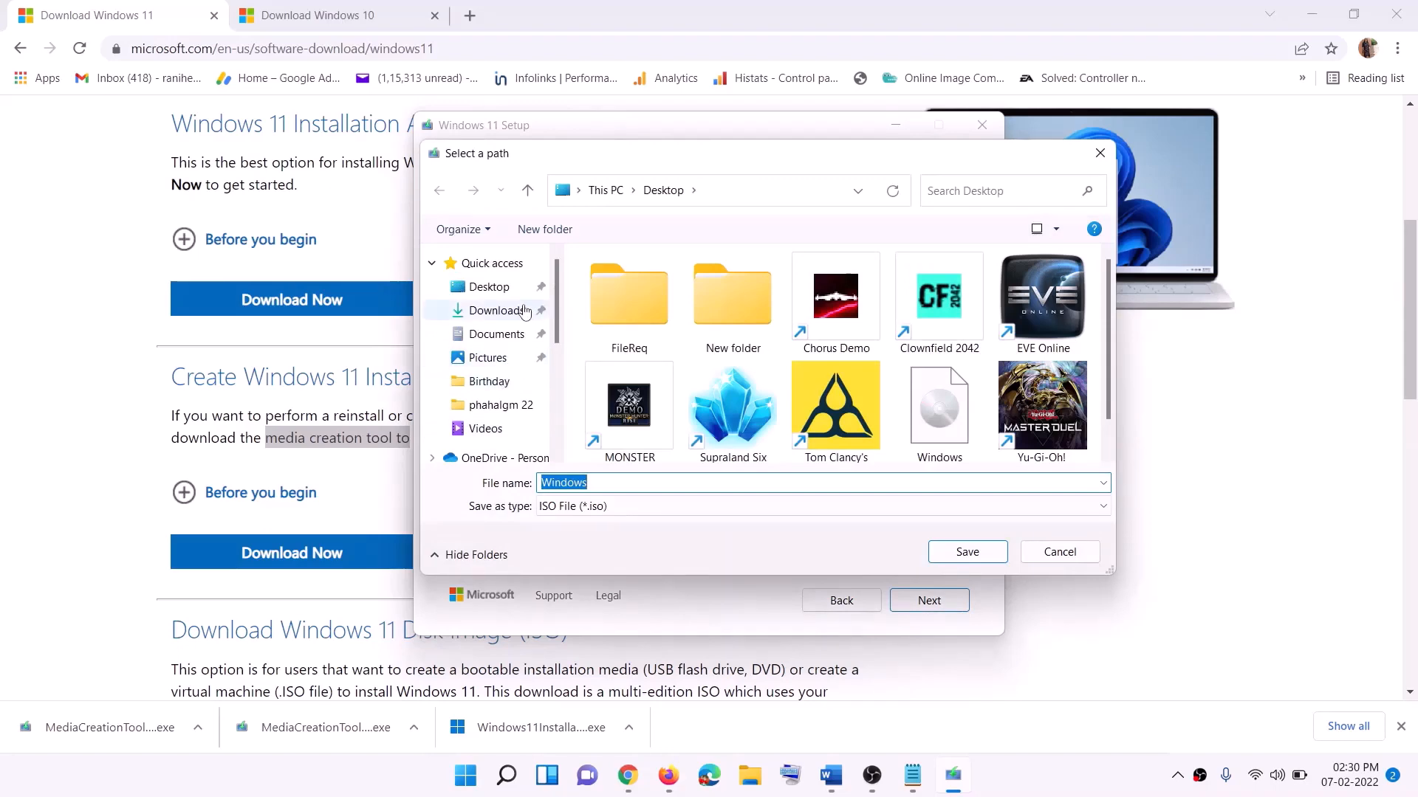
click(450, 298)
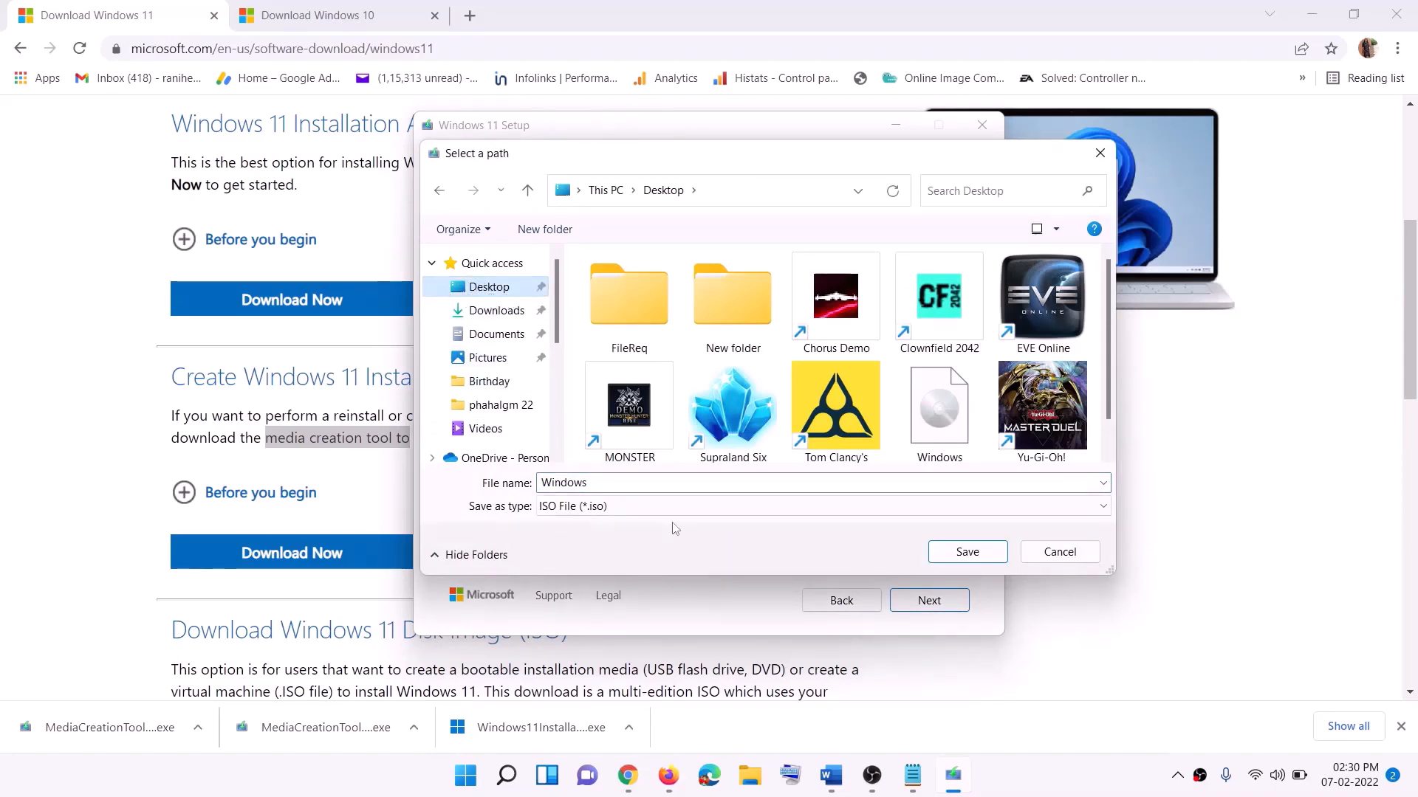
click(968, 552)
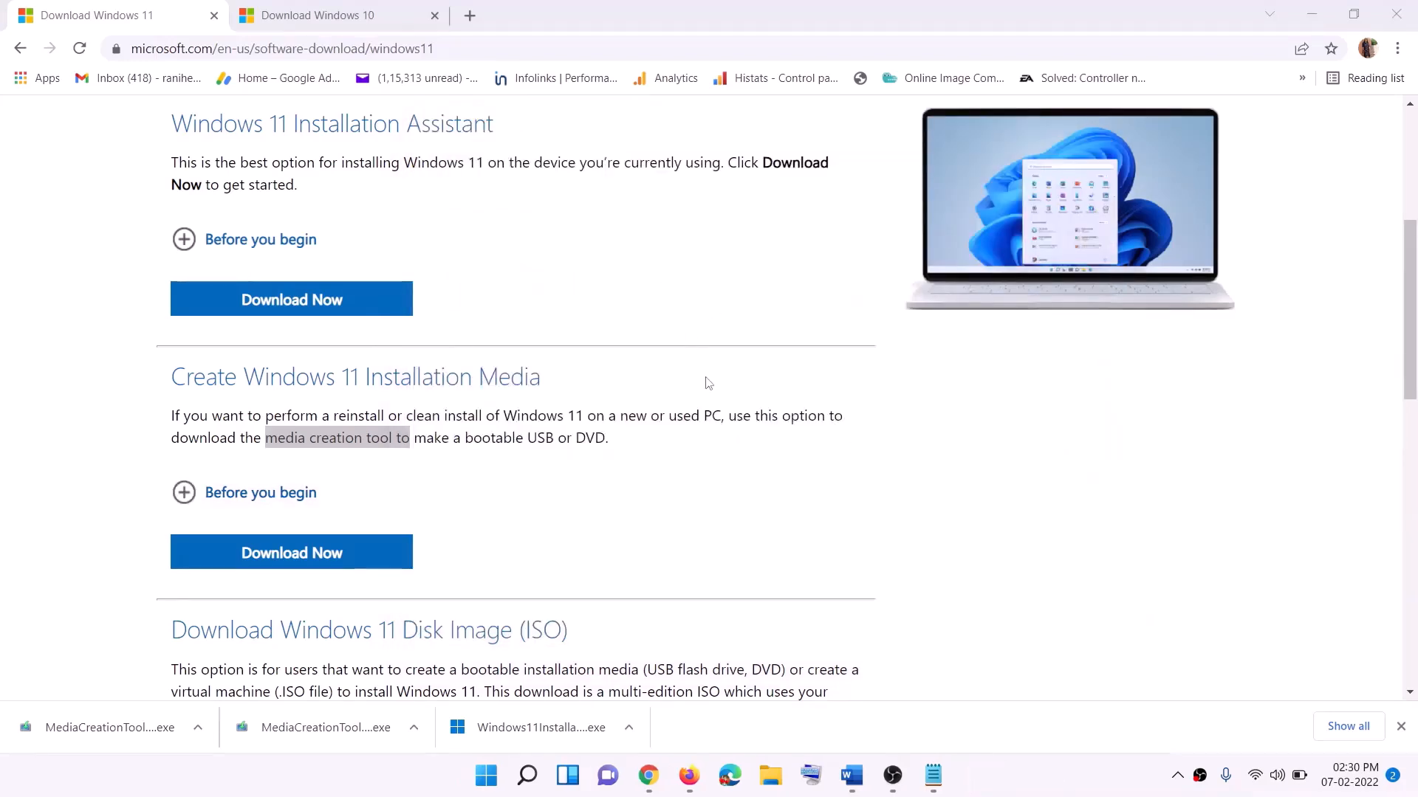
Step: Show the desktop, move the Windows ISO file to another spot among the icons, and open it to mount its contents
key(super+d)
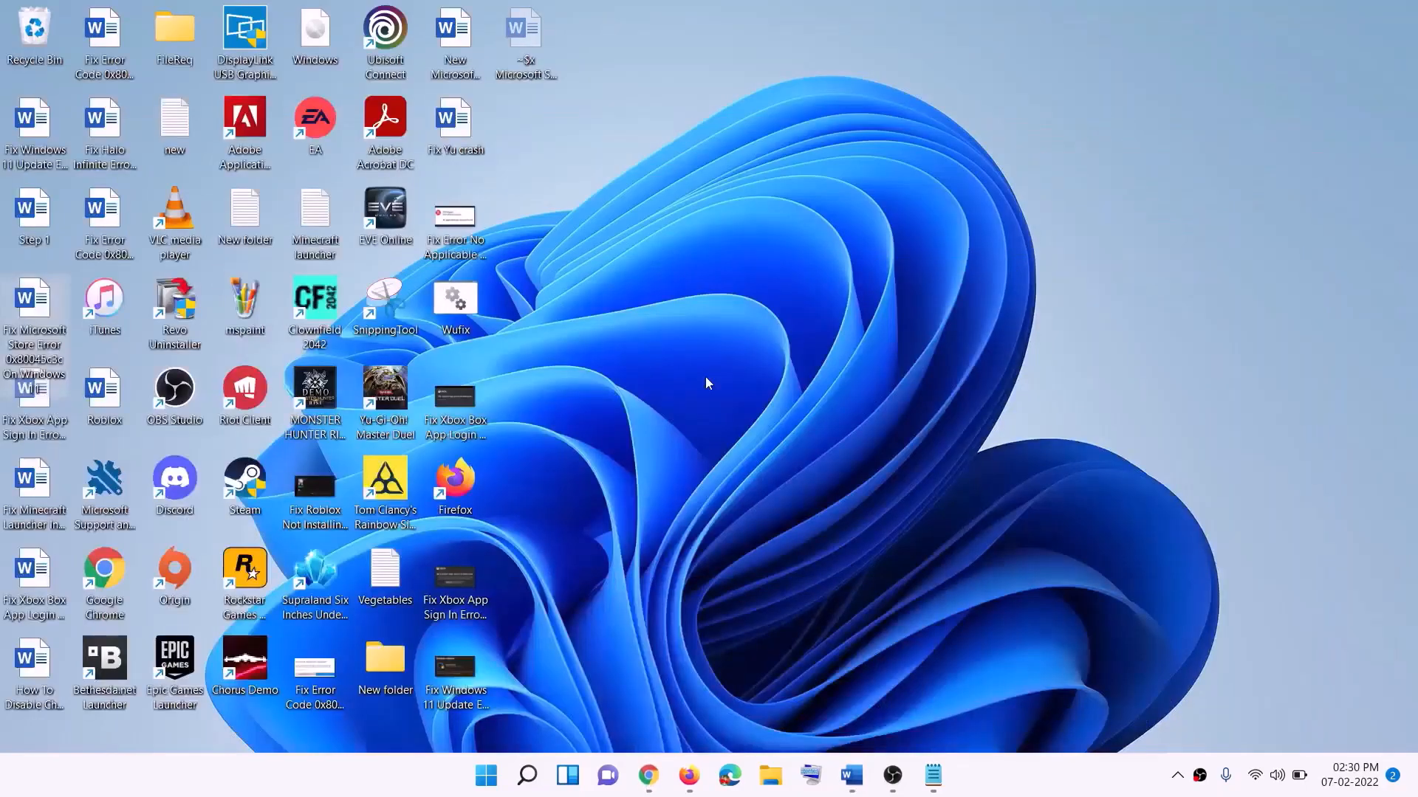
drag(322, 38, 587, 437)
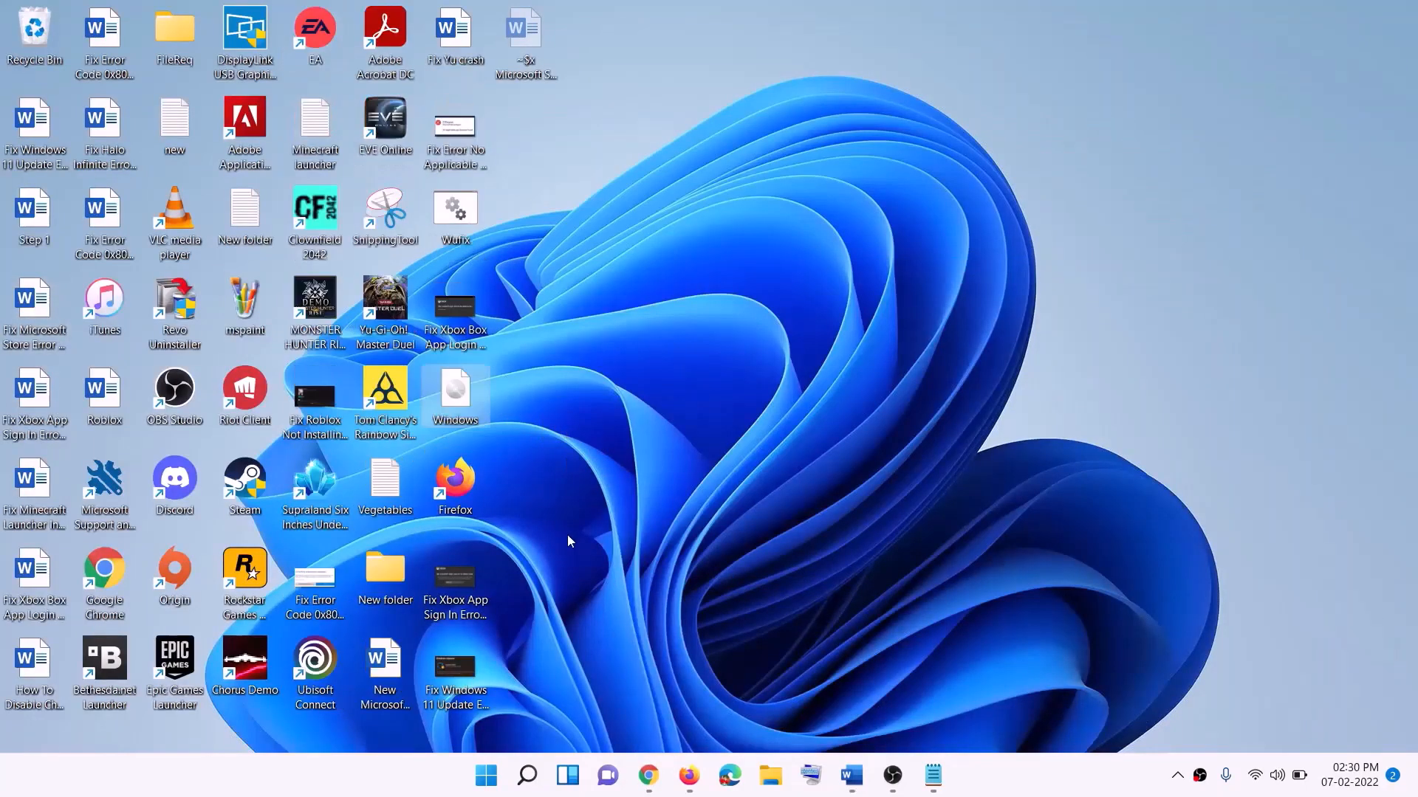
double_click(463, 403)
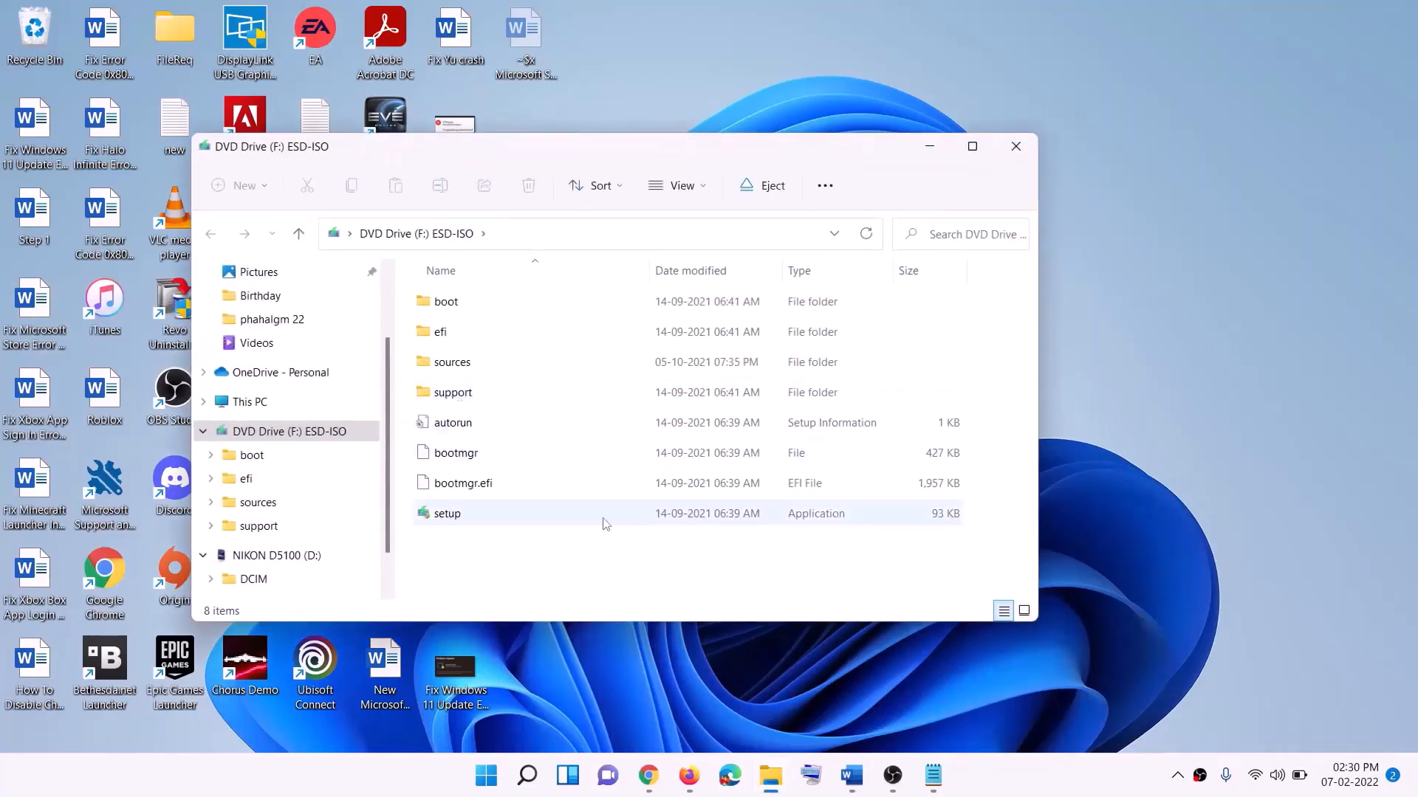
Step: Run setup from the mounted ESD-ISO drive, allow it to make changes, and continue past the Install Windows 11 page
click(453, 517)
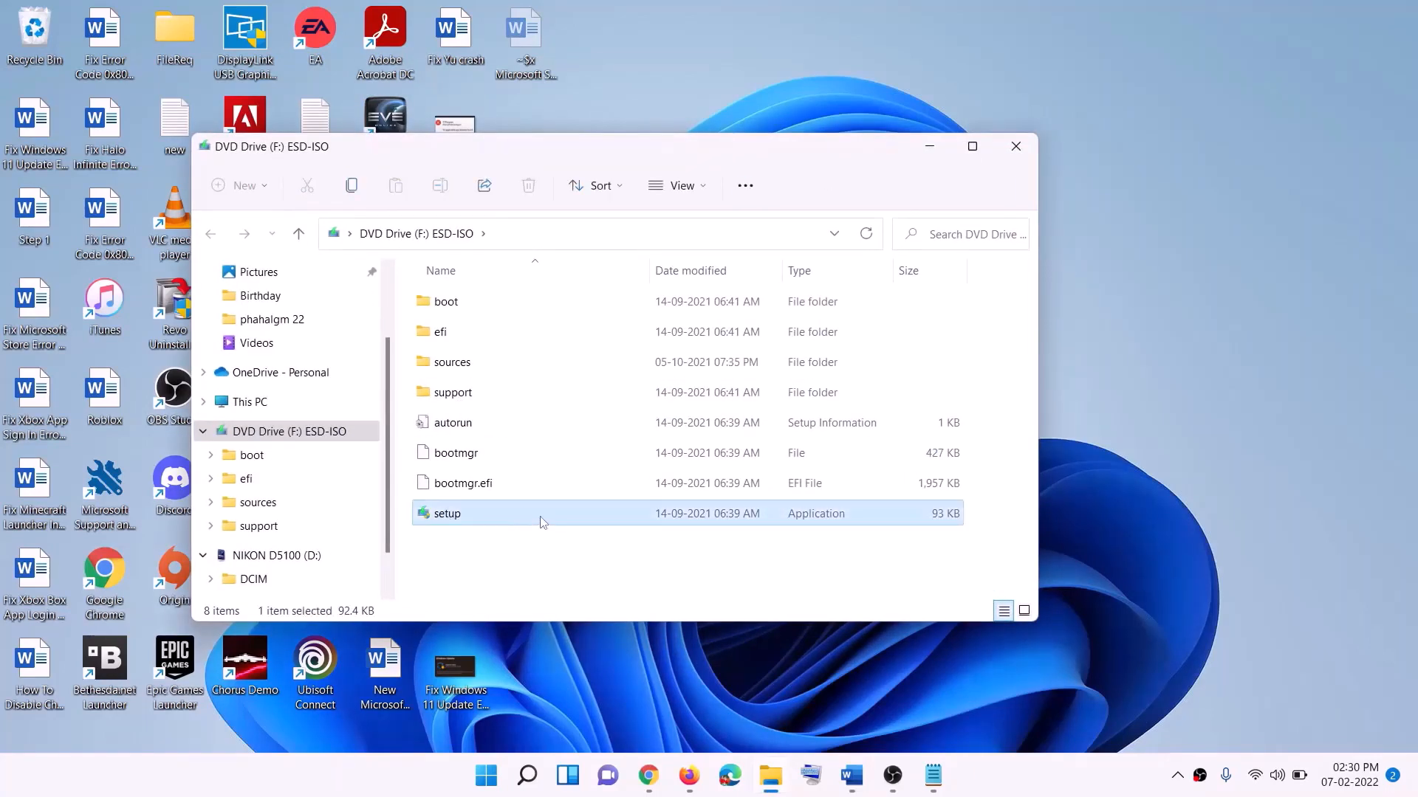
double_click(484, 513)
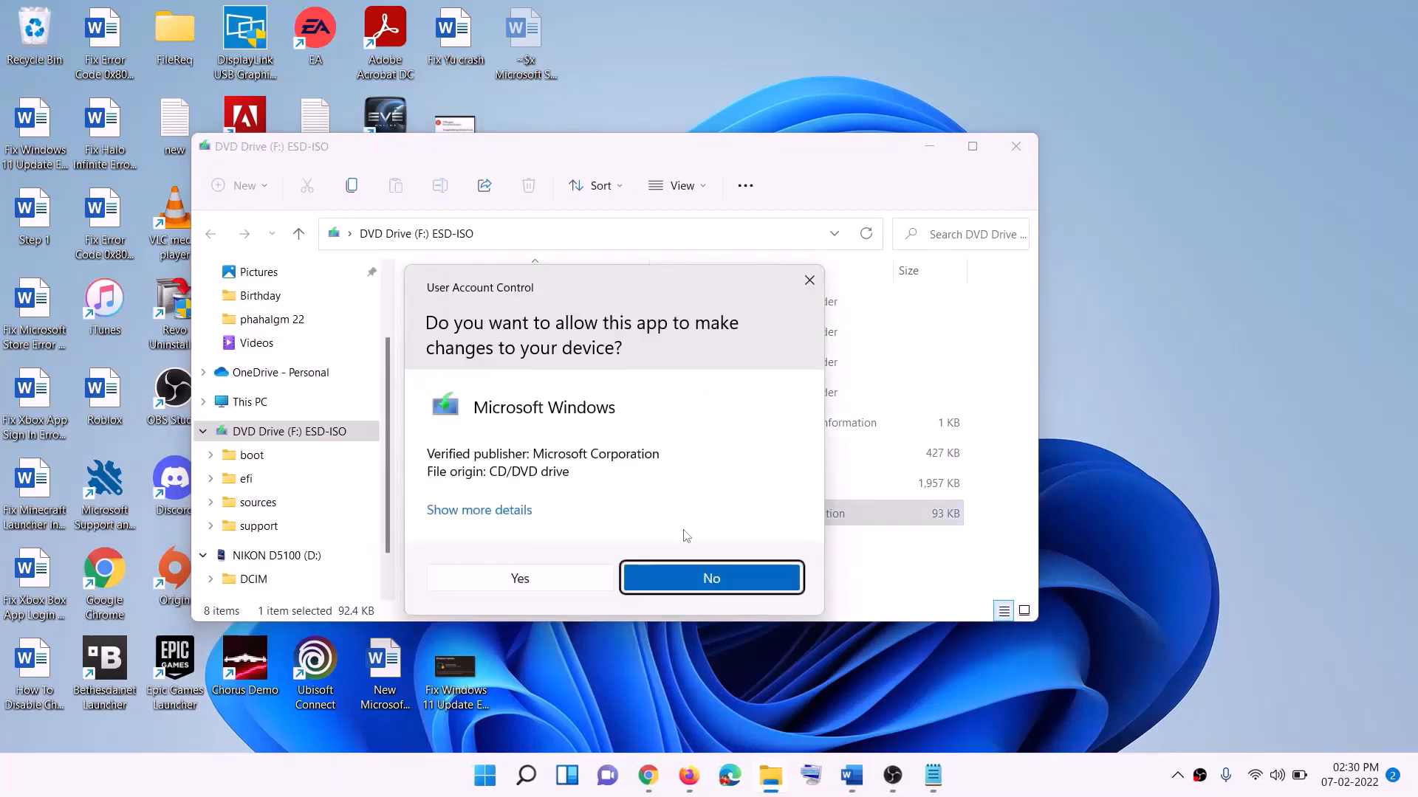
click(565, 576)
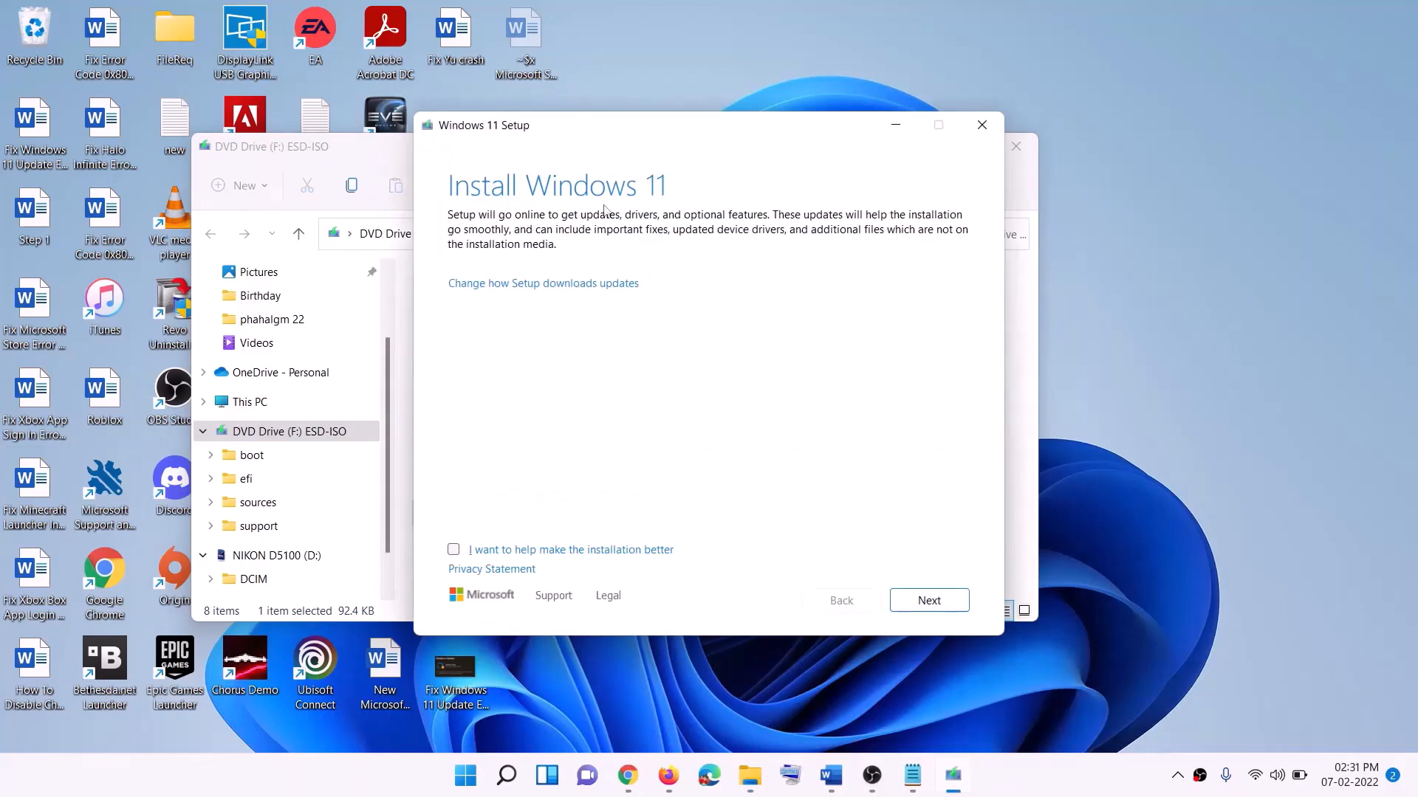
click(929, 600)
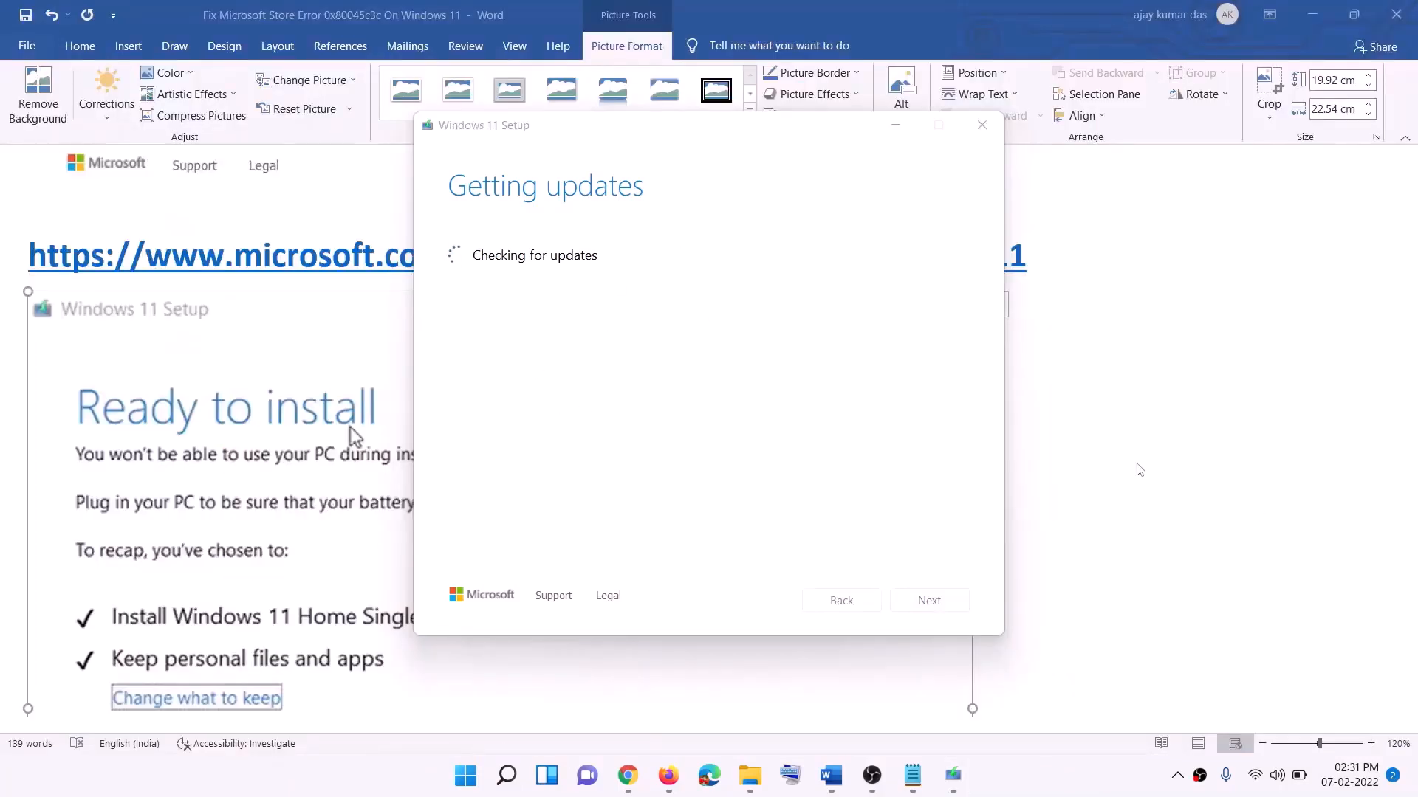
Step: Examine the Ready to install picture in the Word document, including the Keep personal files and apps choice and the Install option
click(1130, 464)
scroll(328, 367, down, 1)
scroll(329, 368, down, 3)
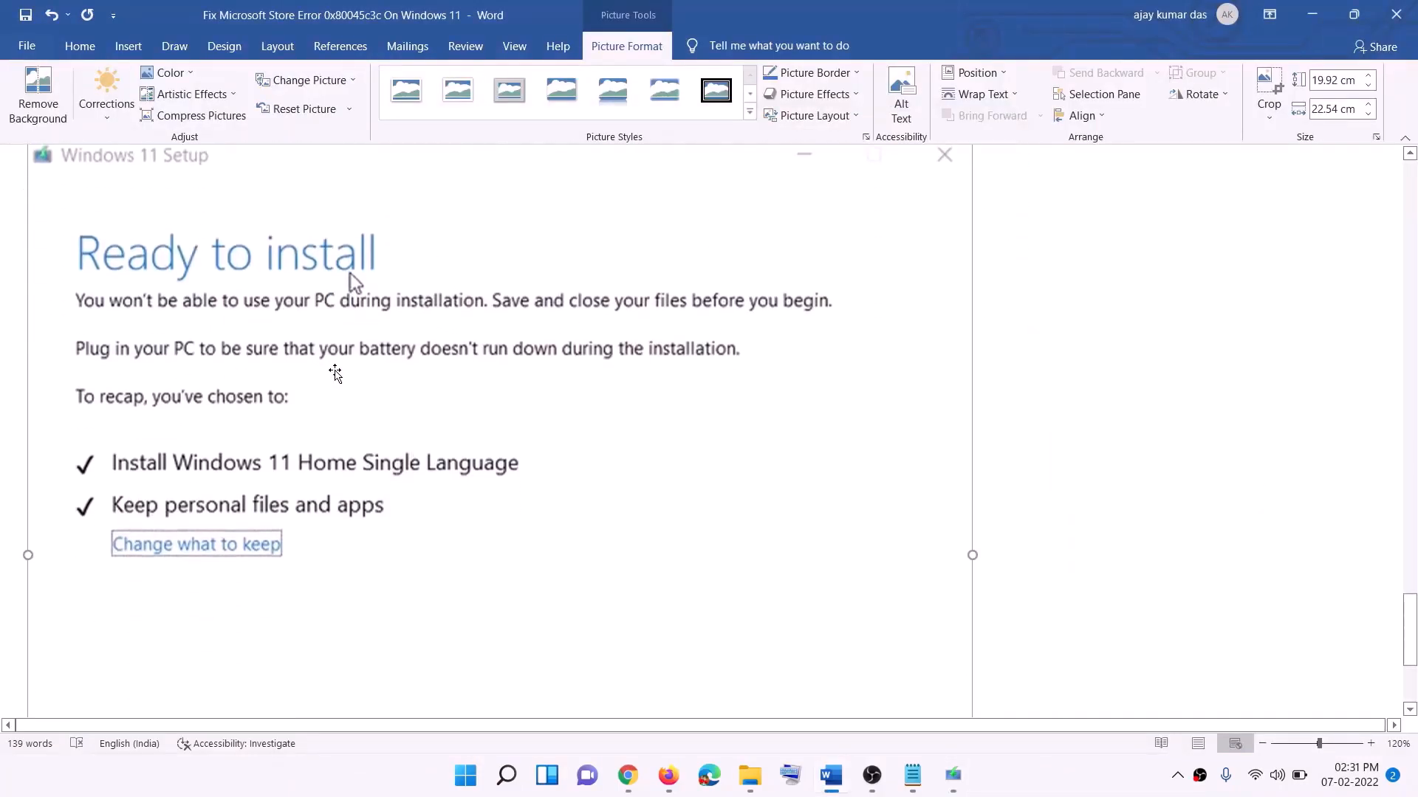
scroll(391, 290, down, 1)
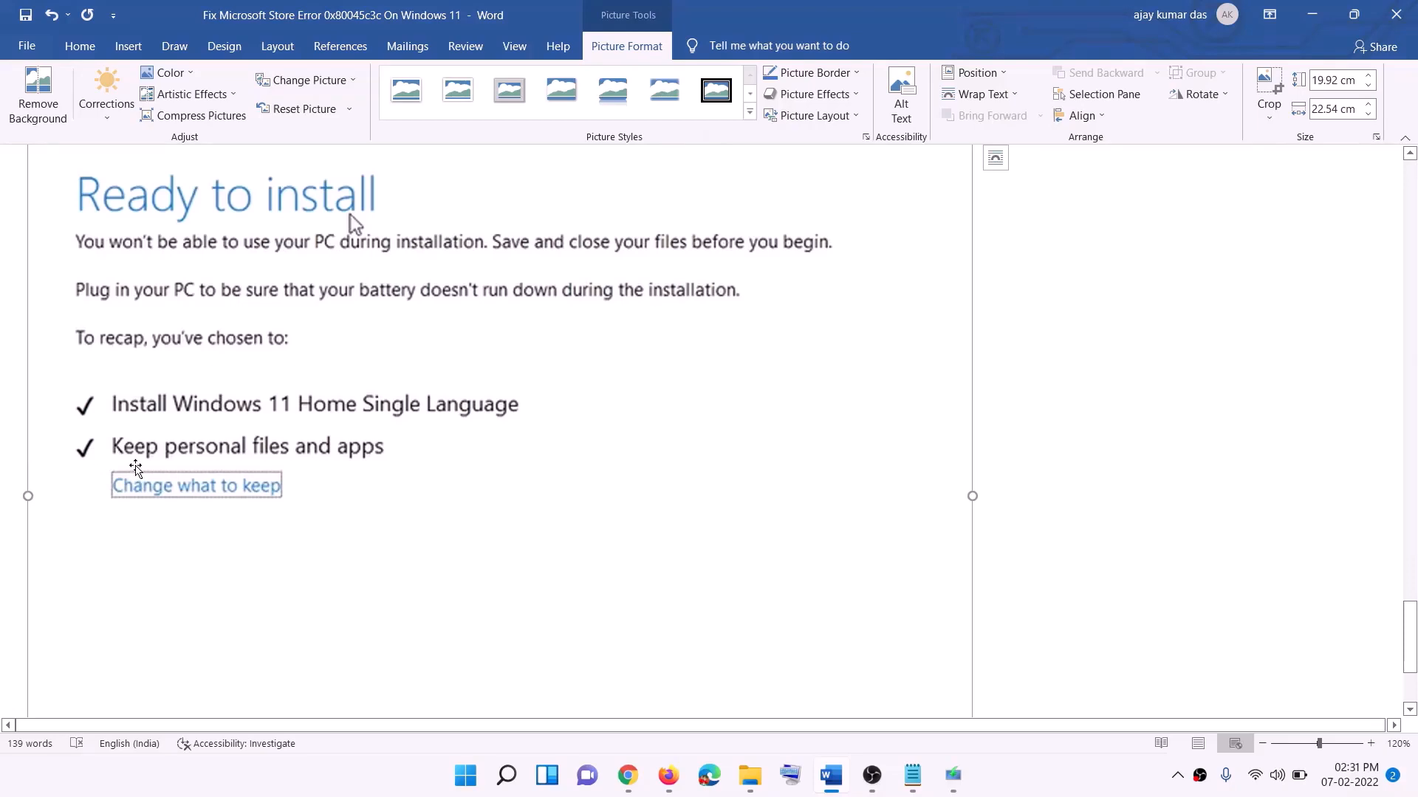
scroll(668, 515, down, 2)
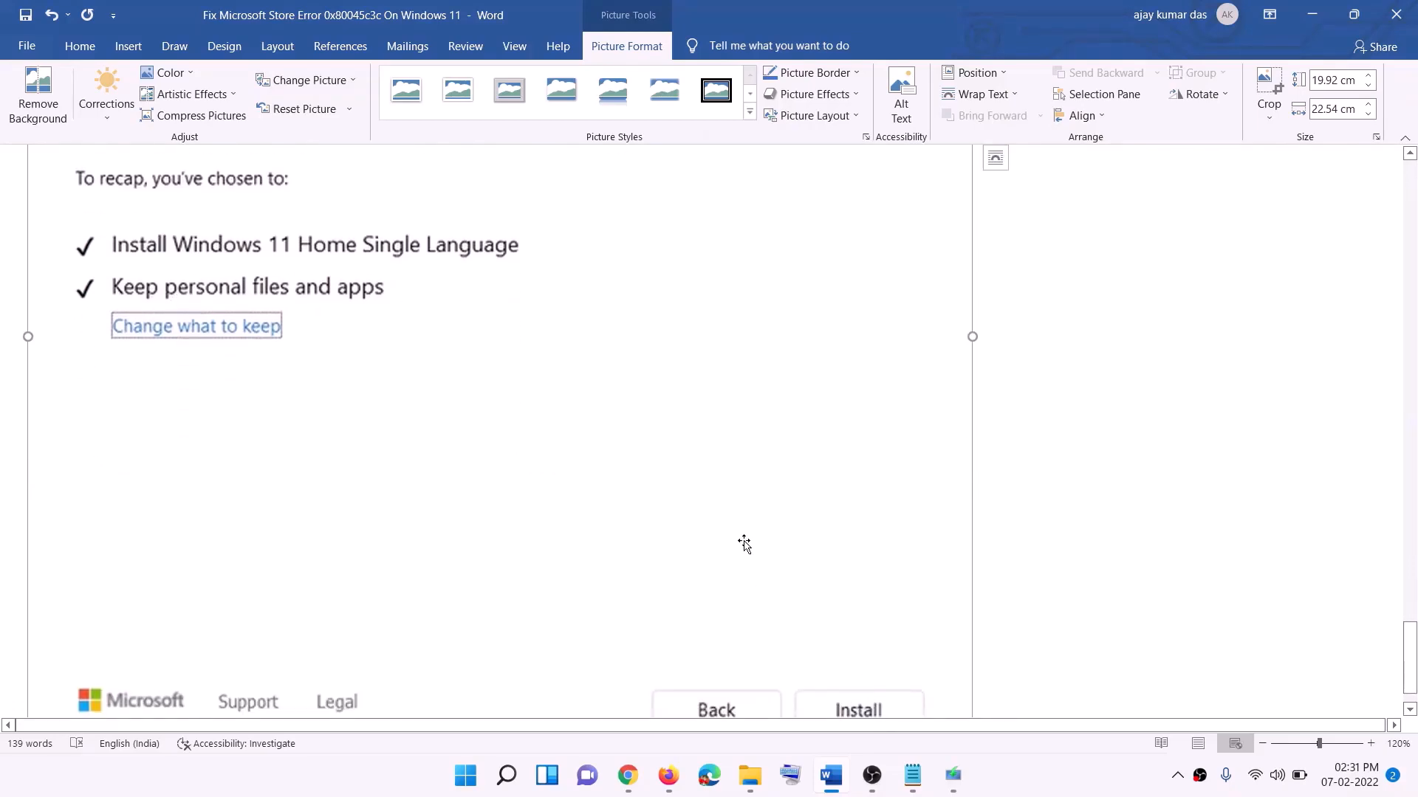
scroll(747, 544, up, 5)
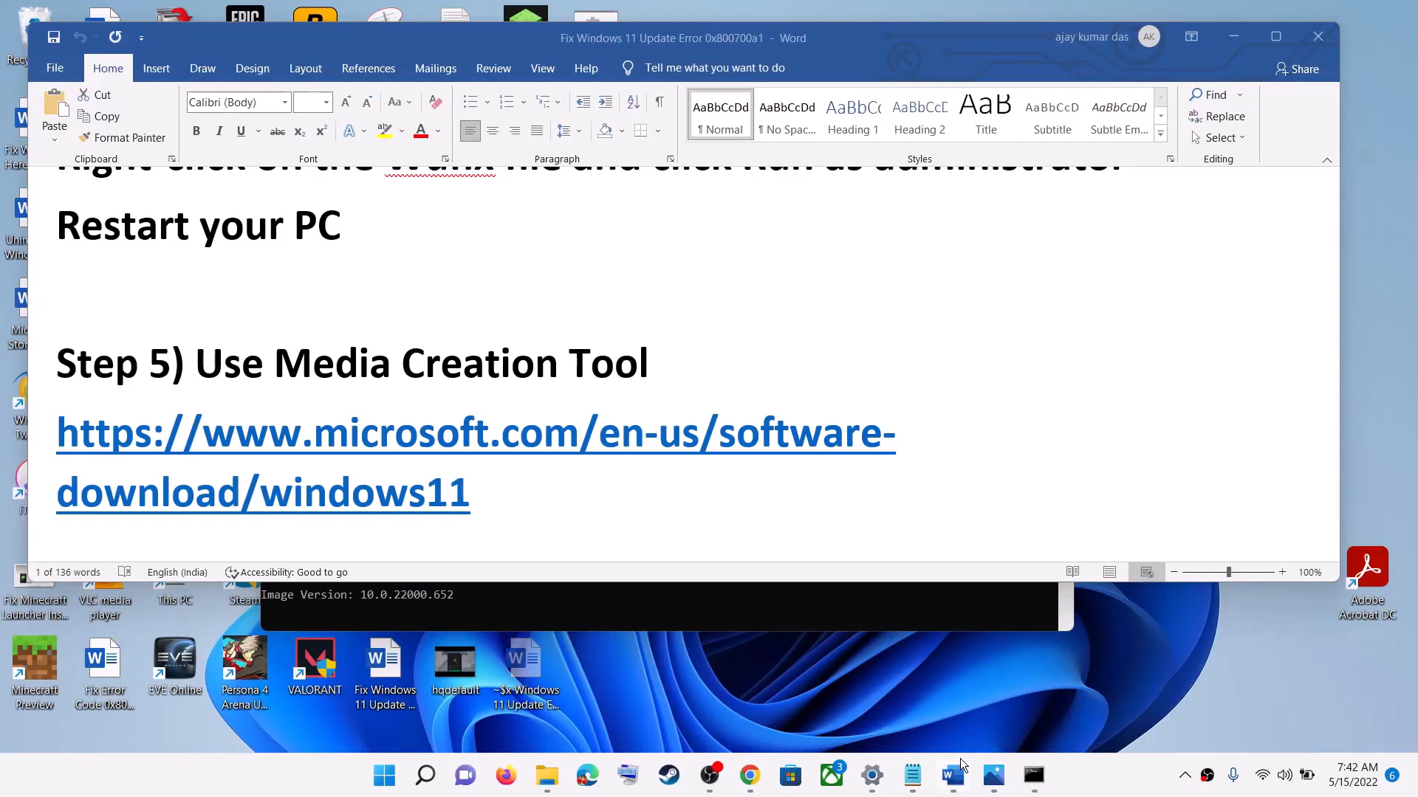
Step: View the Windows 11 update error 0x800700a1 picture in Photos
click(991, 775)
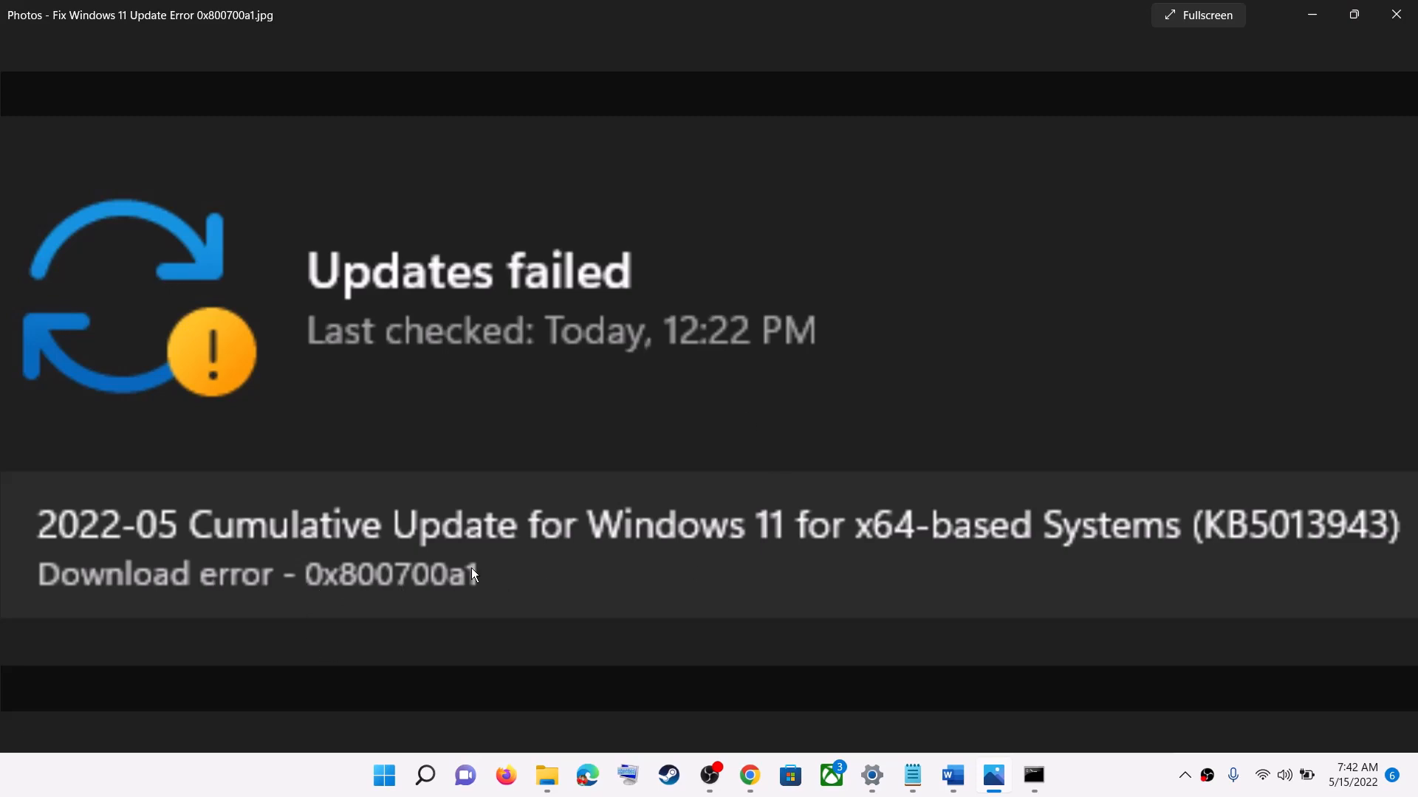
click(1126, 784)
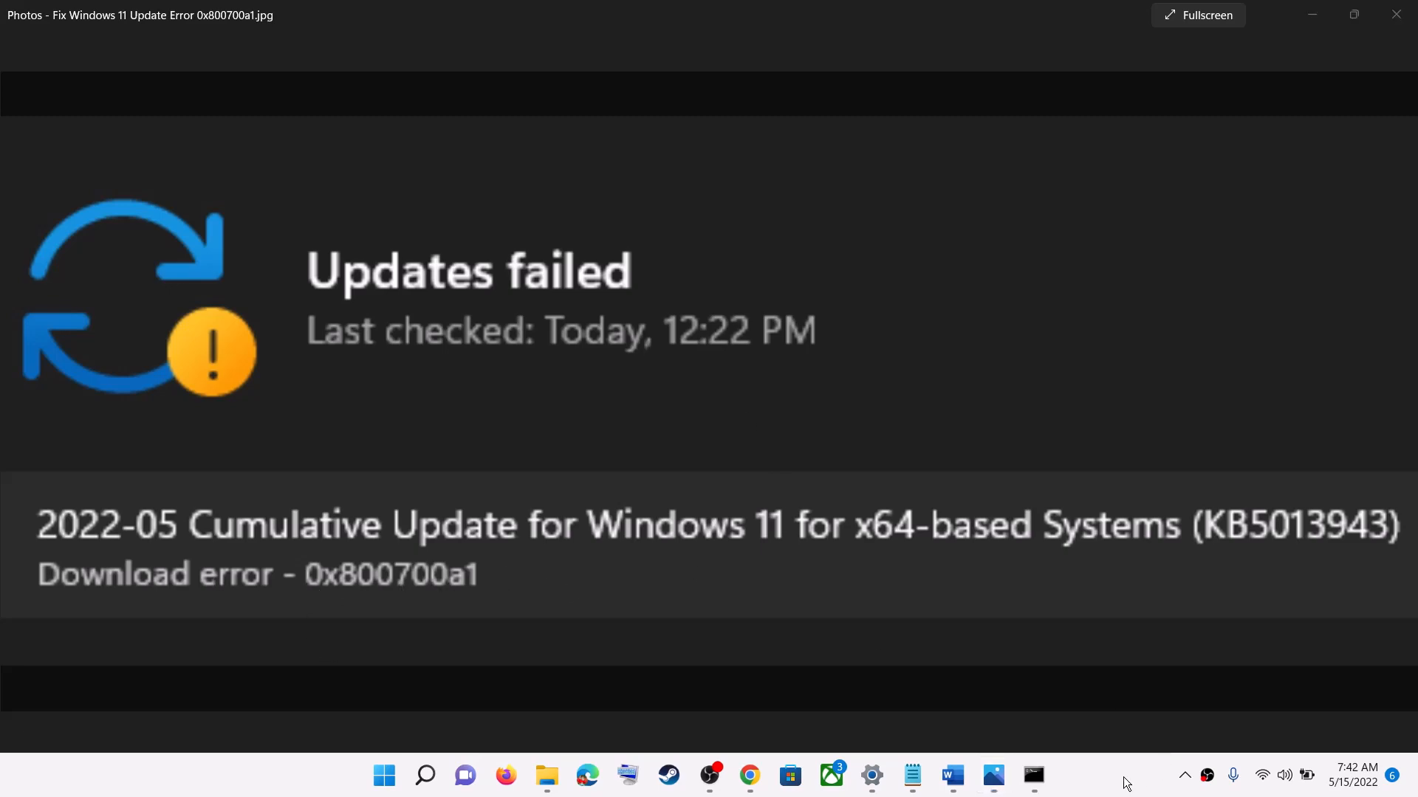